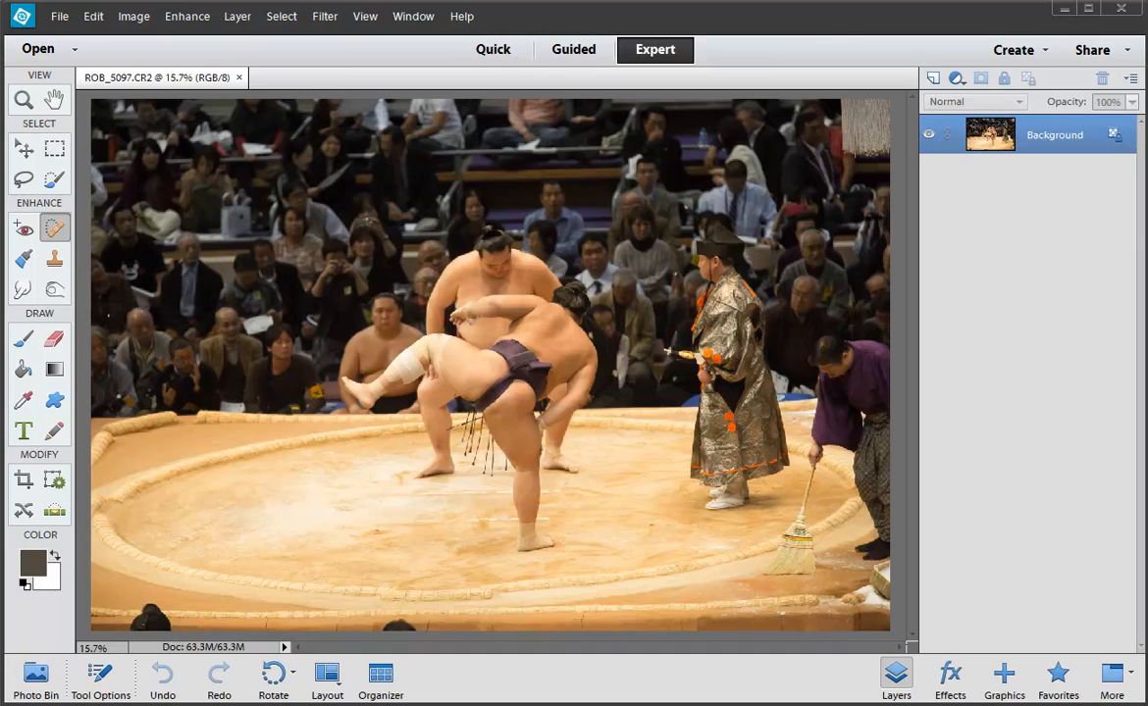
Move the editor window upward to make room for the status readout options and minimize the Organizer window behind it
left_click(284, 649)
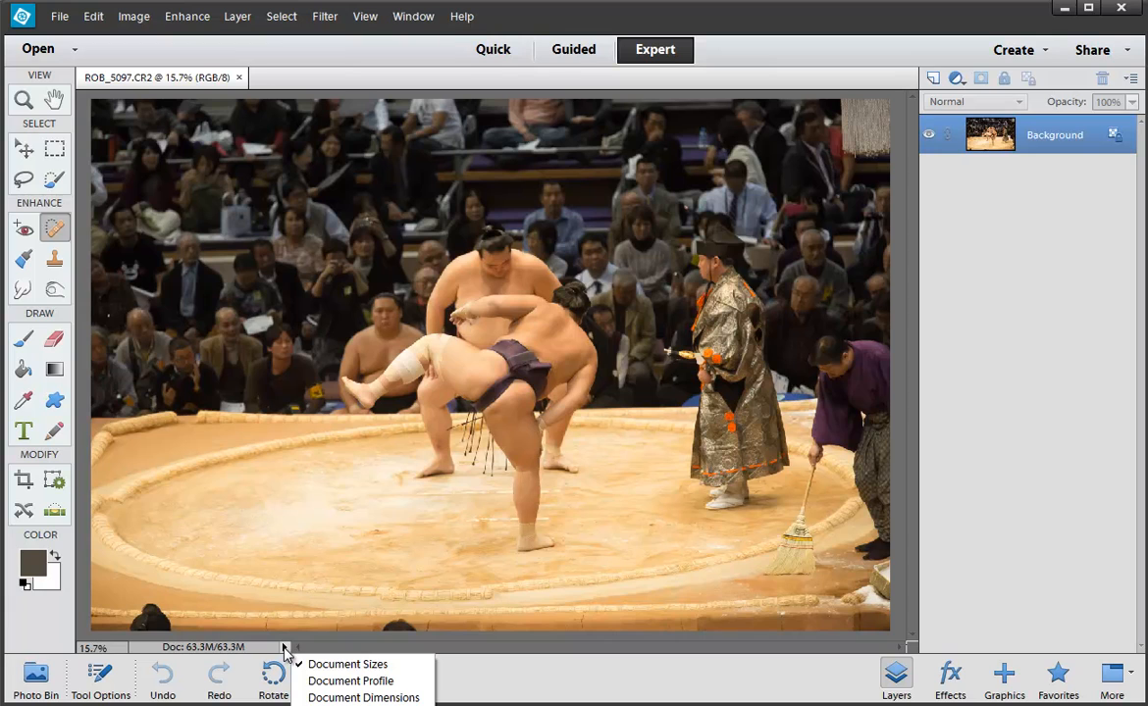
left_click_drag(530, 22, 530, 0)
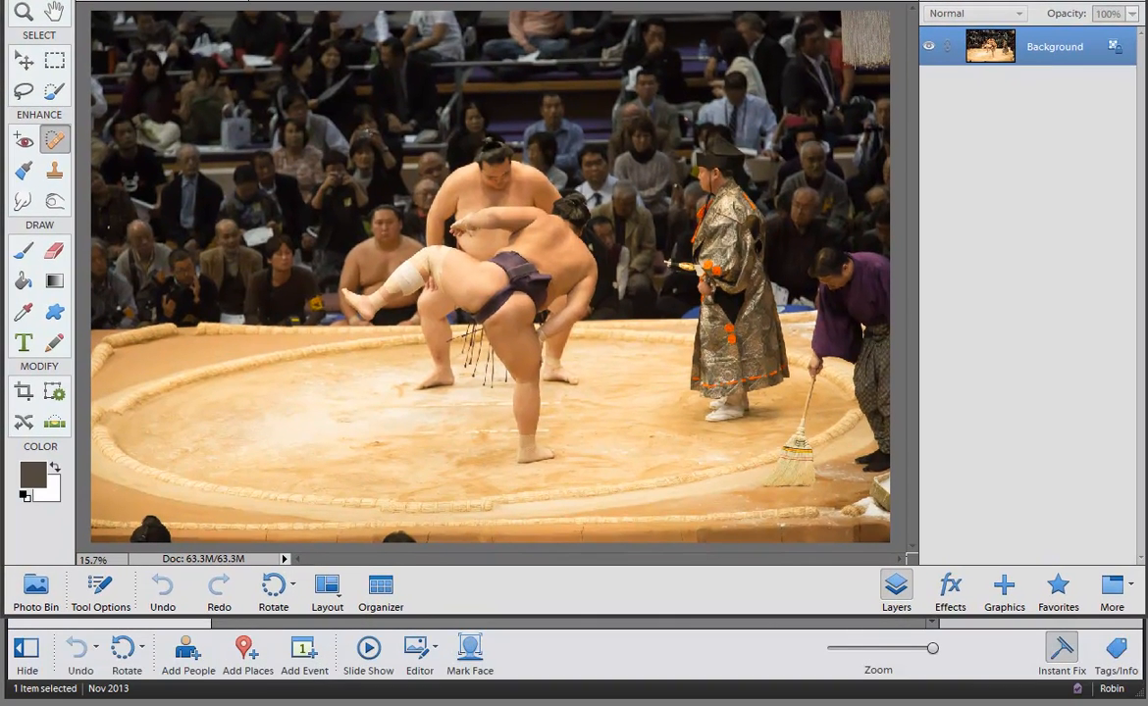
left_click(735, 668)
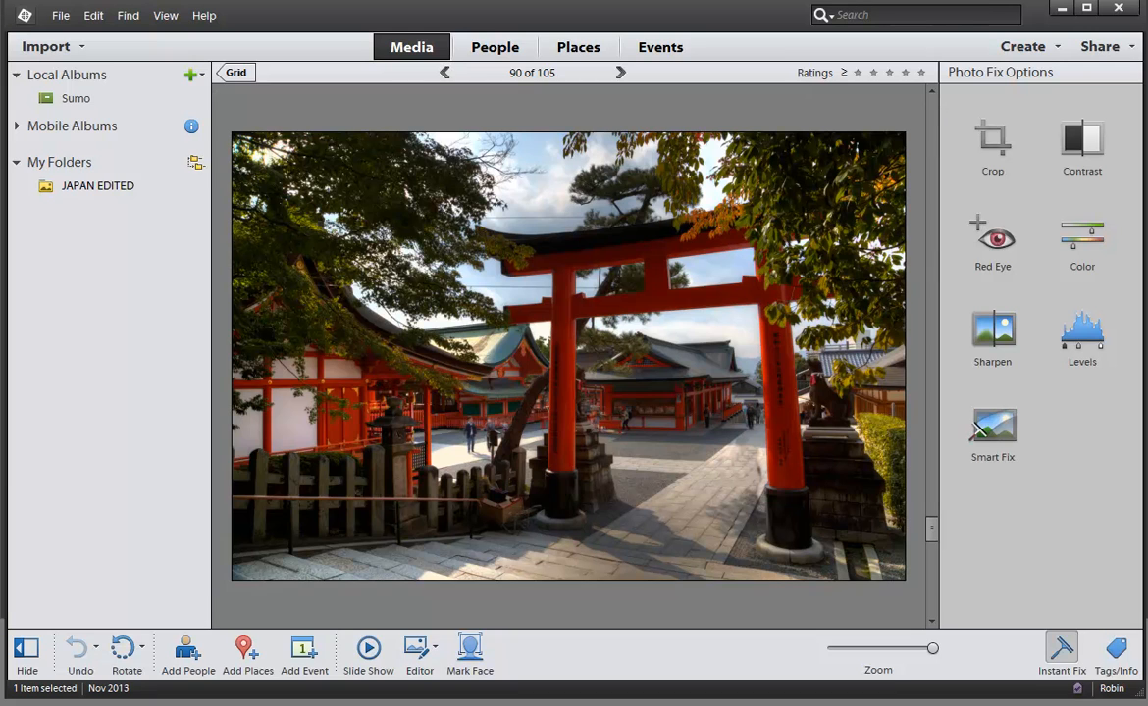
left_click(1061, 9)
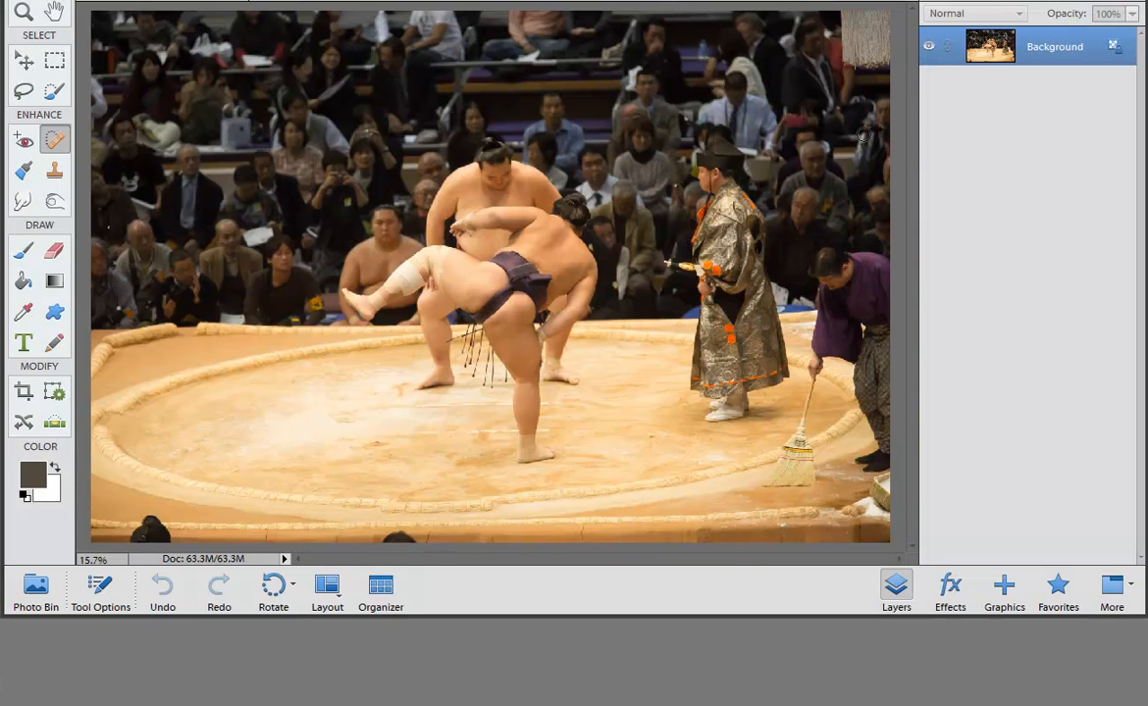
View the photo's document profile and document dimensions in the status readout, and return the readout to Document Sizes
left_click(283, 558)
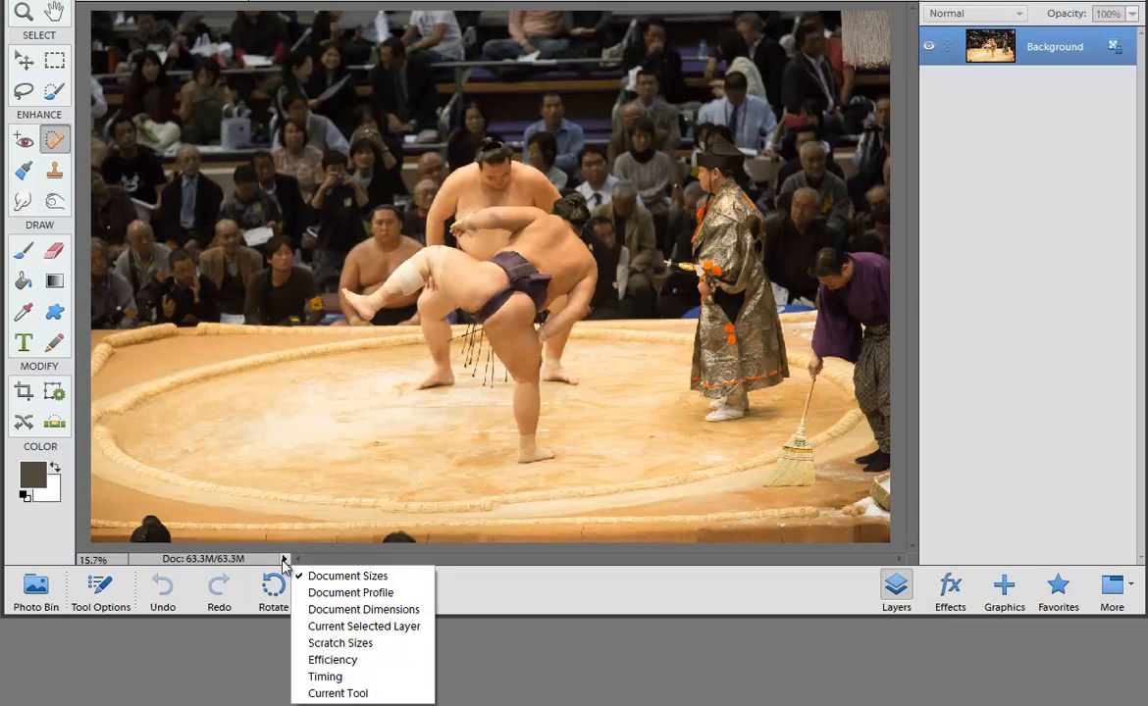
left_click(354, 593)
left_click(285, 559)
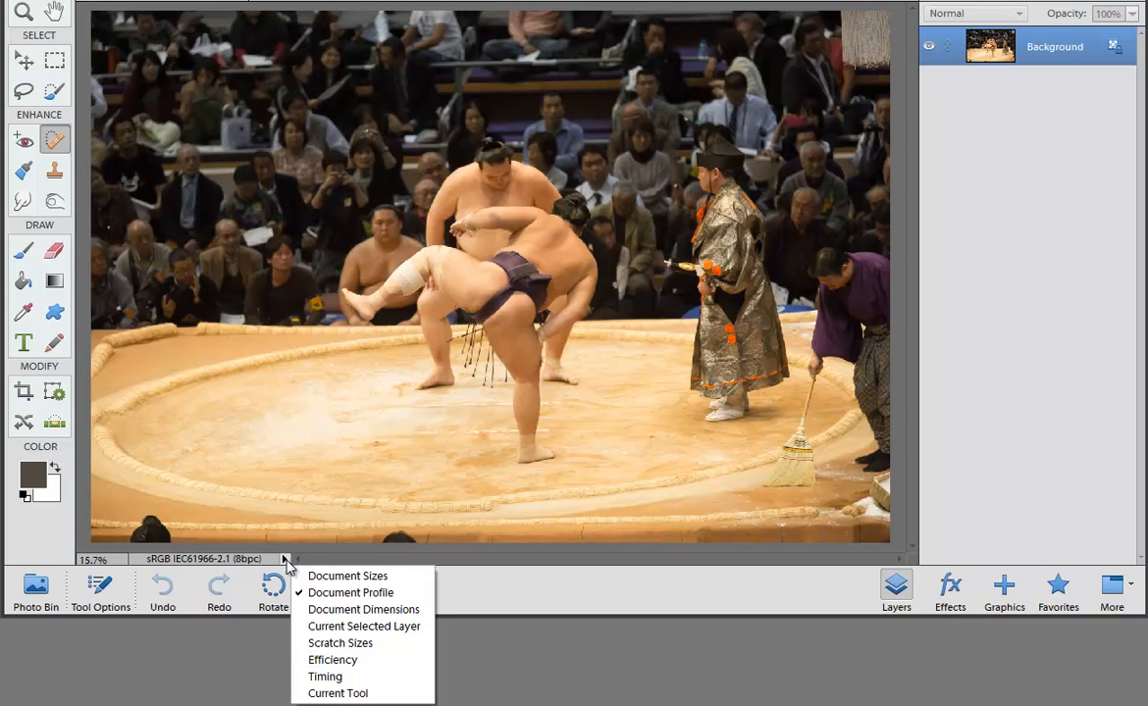
left_click(308, 610)
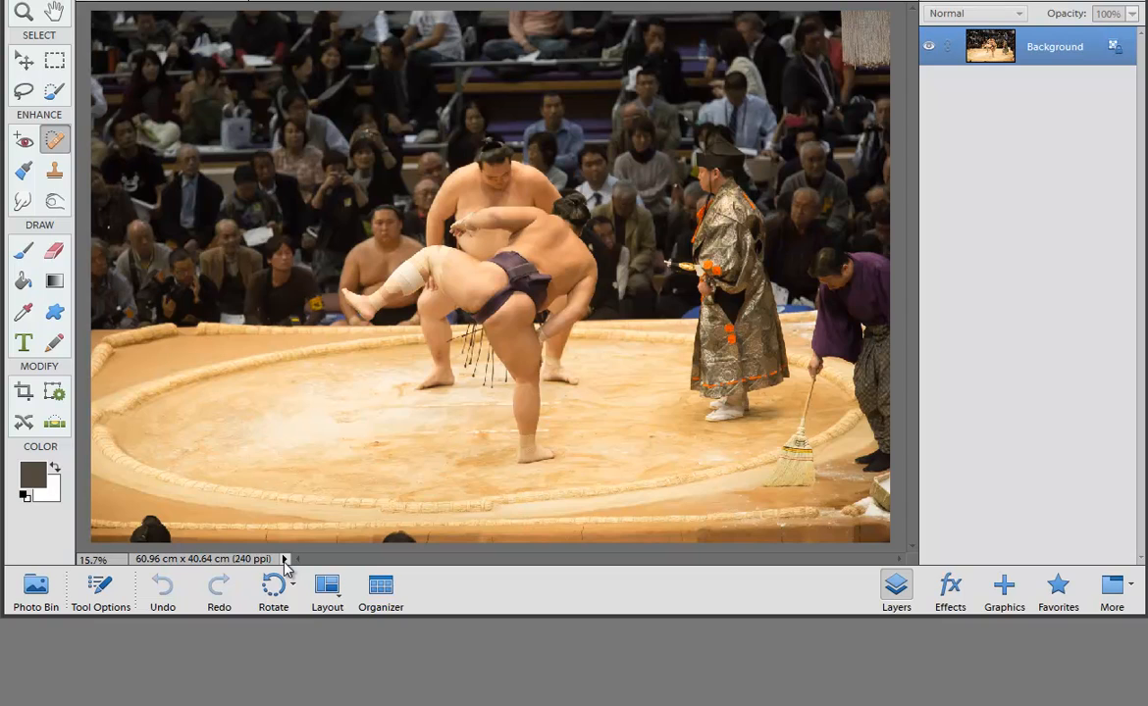
left_click(284, 559)
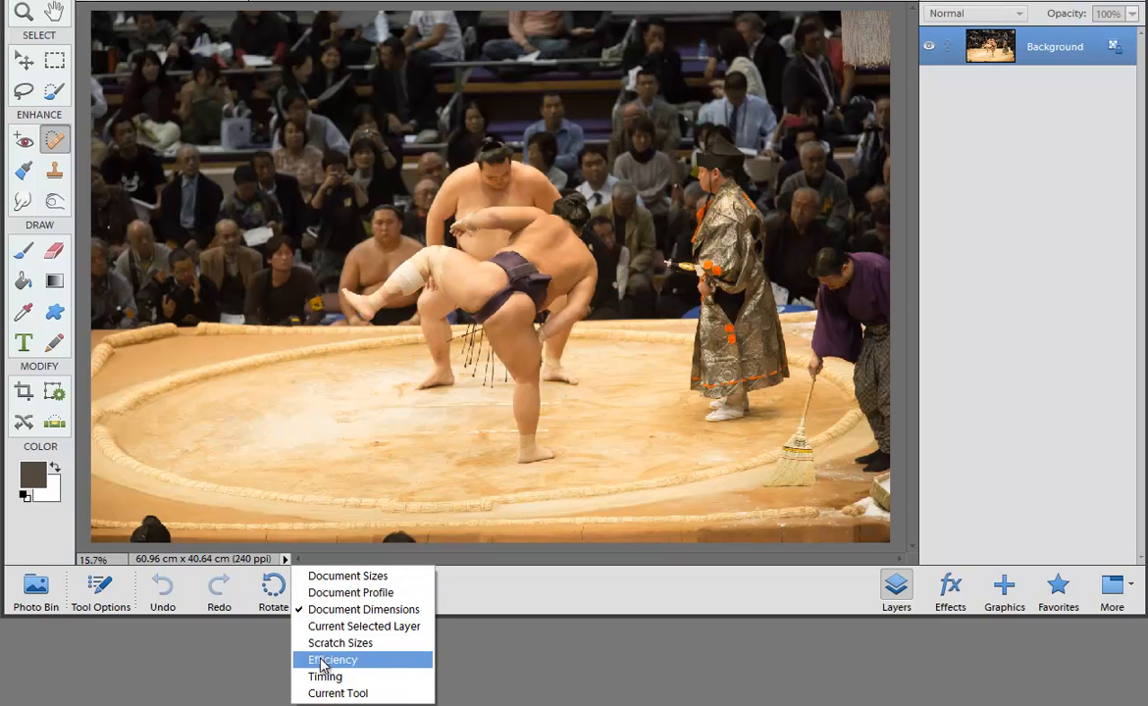
left_click(330, 577)
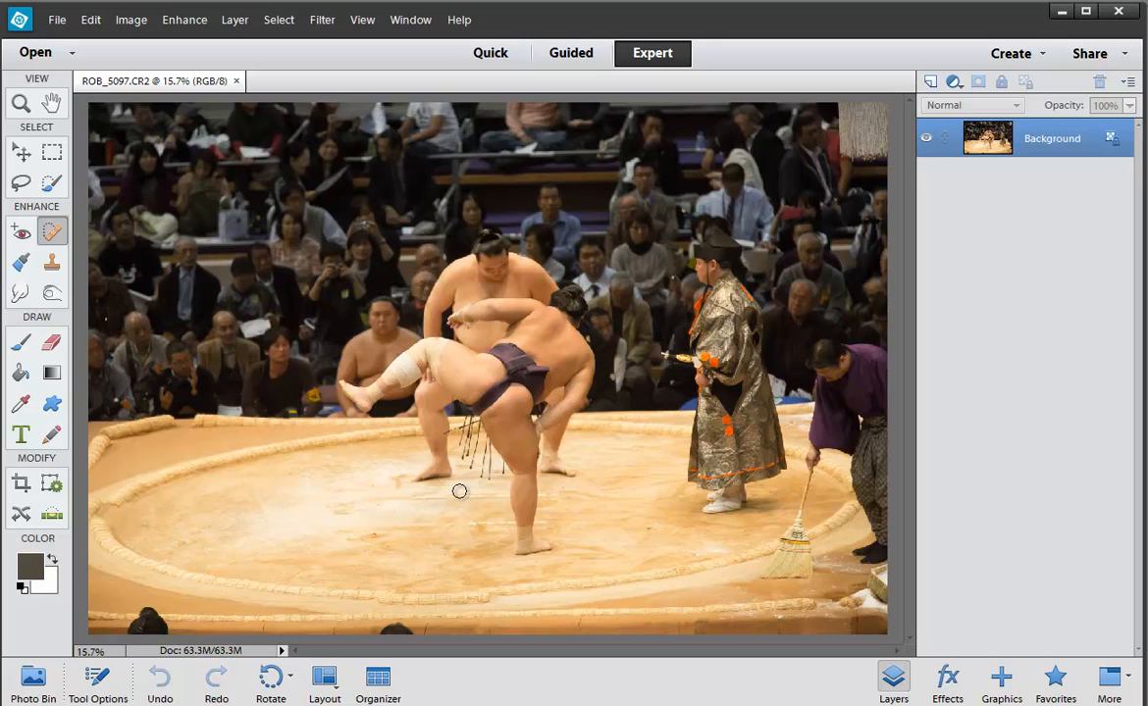
Open the Image Size dialog and review the resolution and resampling options, keeping pixels/inch and resampling enabled
left_click(137, 19)
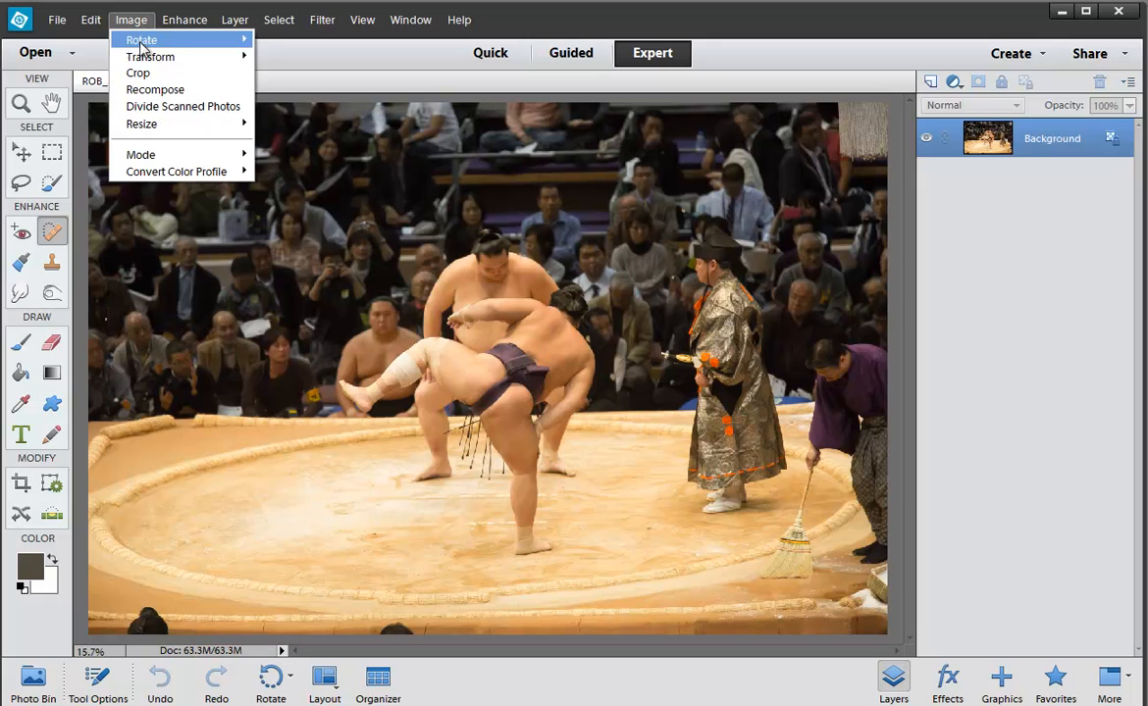
mouse_move(147, 124)
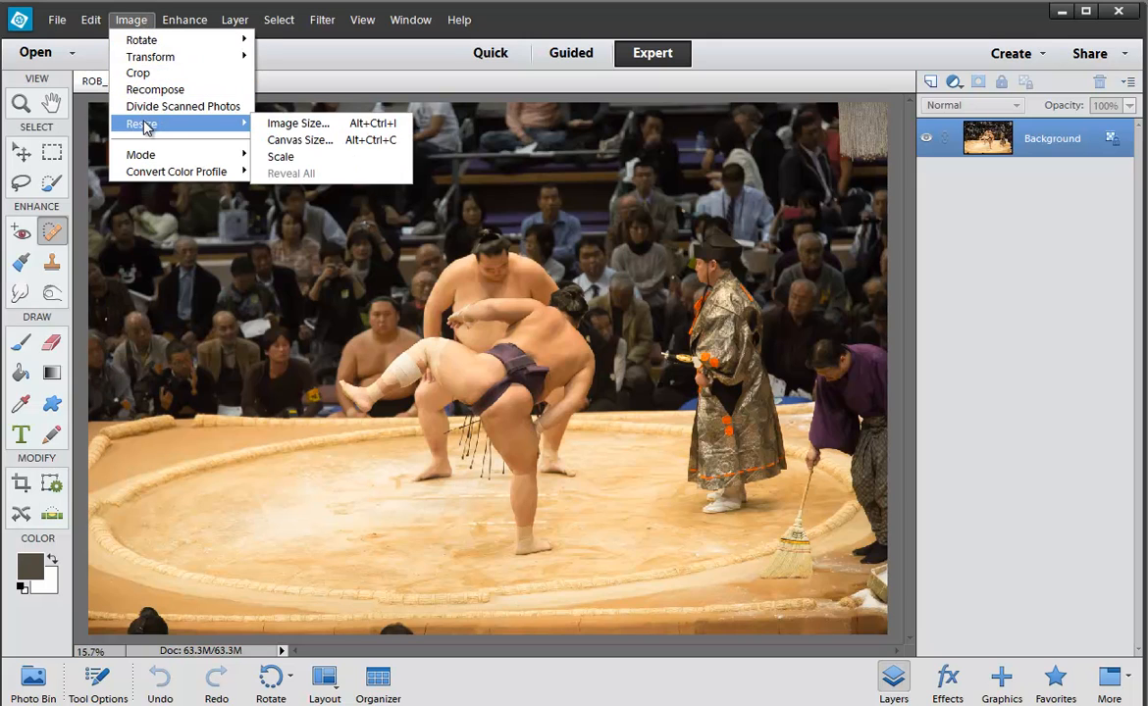
left_click(294, 124)
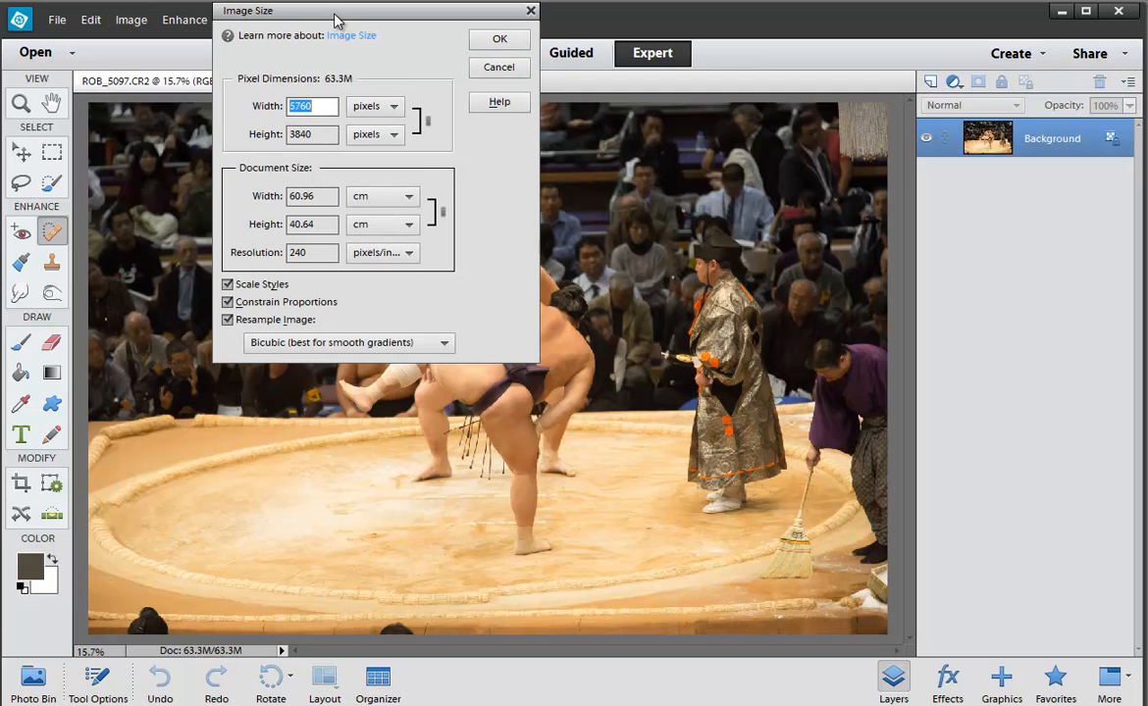
left_click_drag(335, 19, 300, 207)
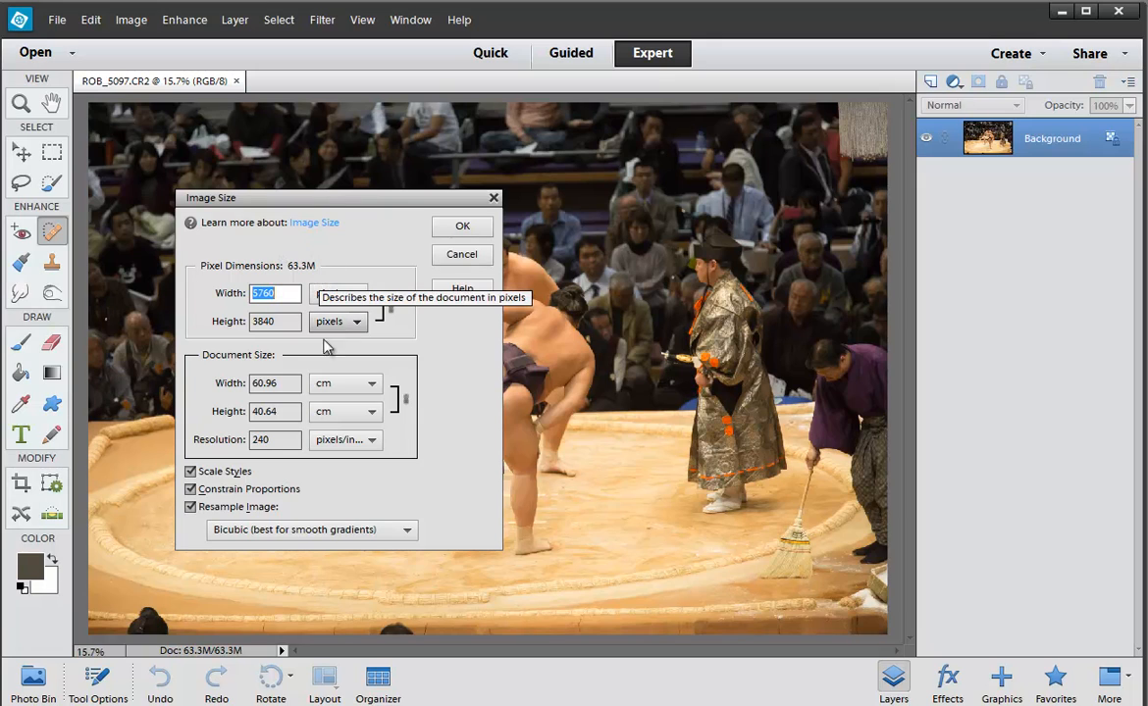
left_click_drag(287, 441, 253, 444)
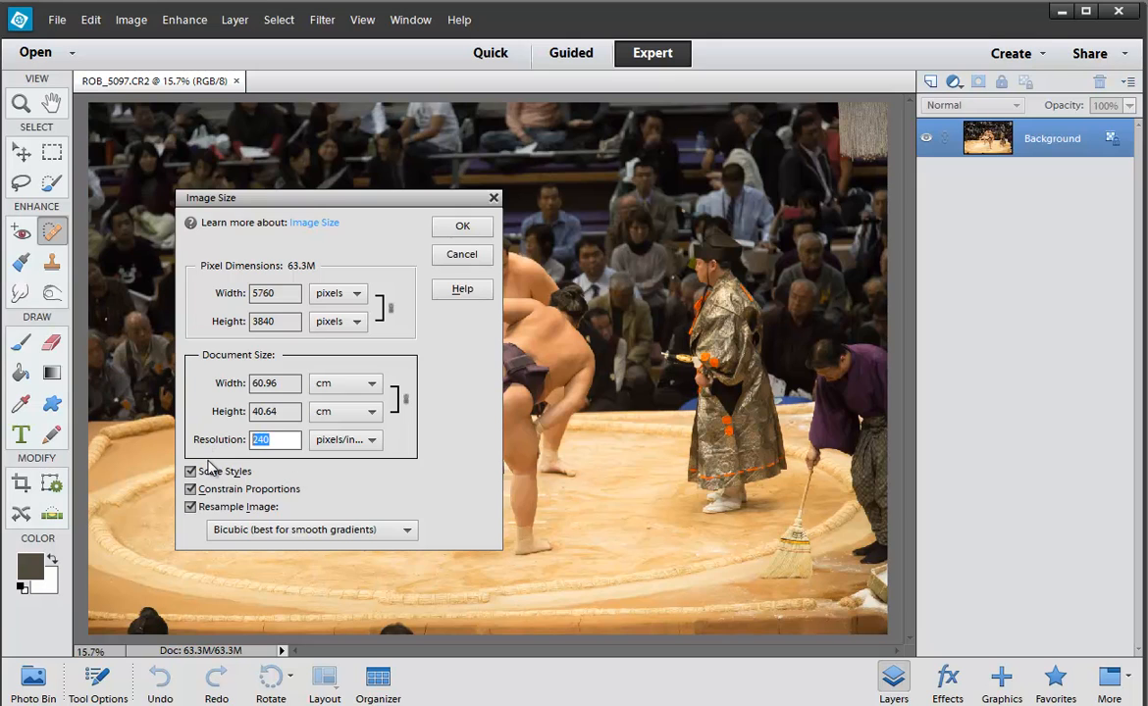
left_click(353, 442)
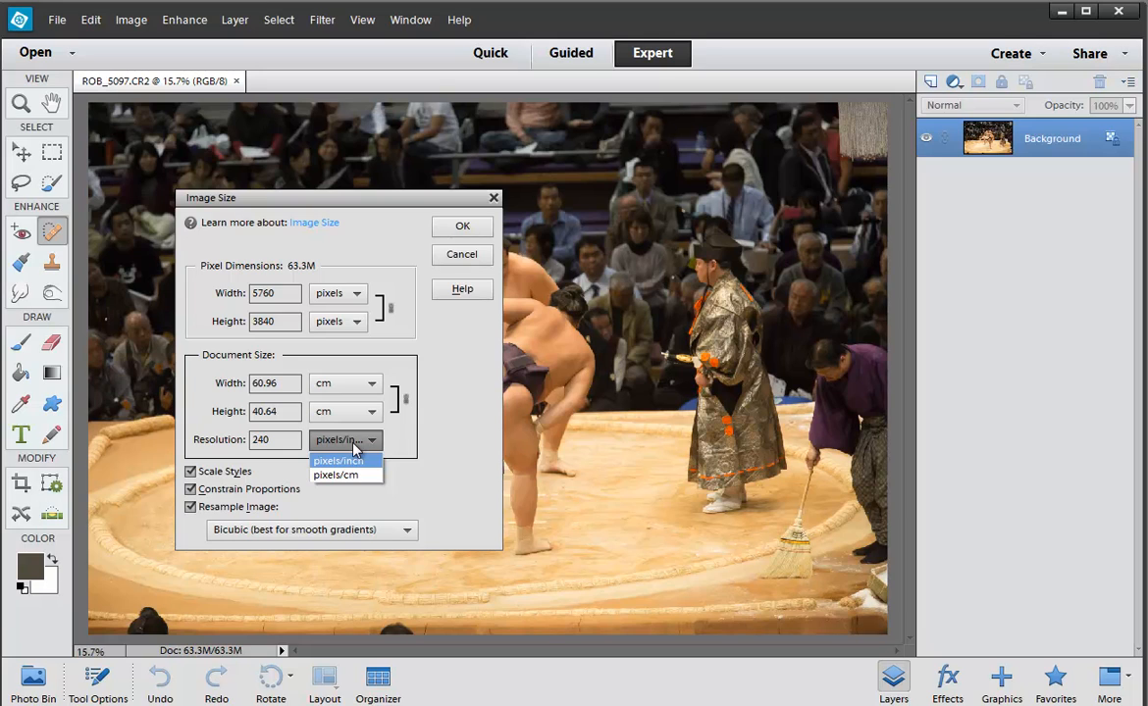
left_click(351, 461)
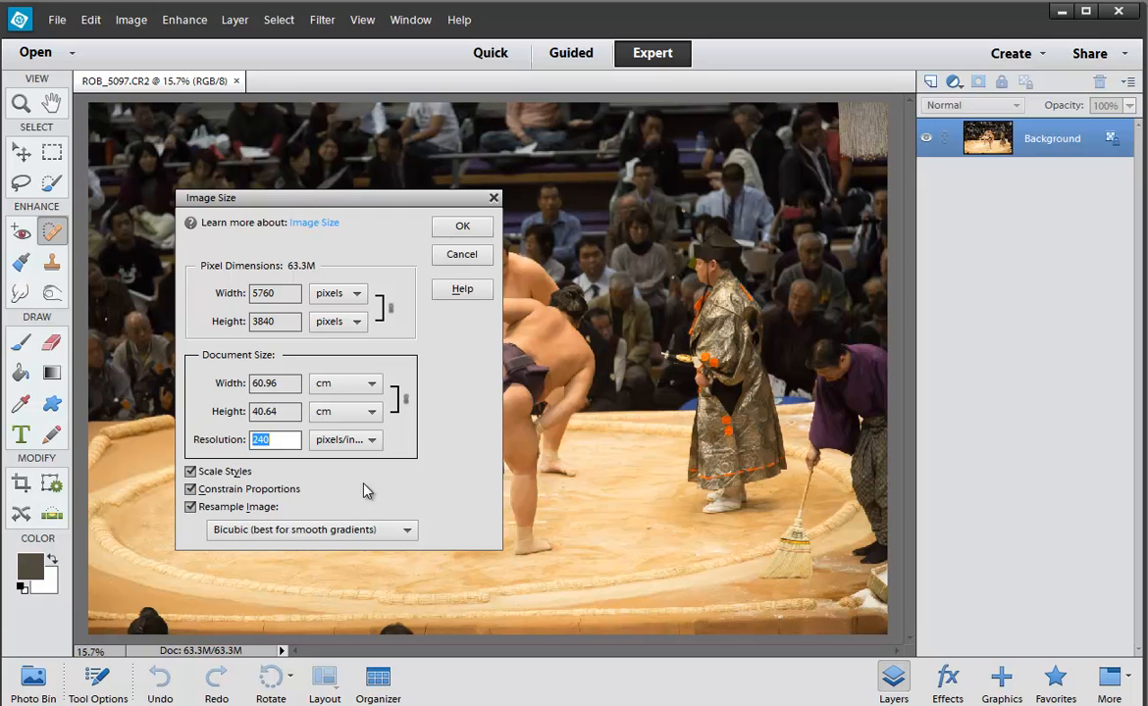
left_click(196, 509)
left_click(196, 508)
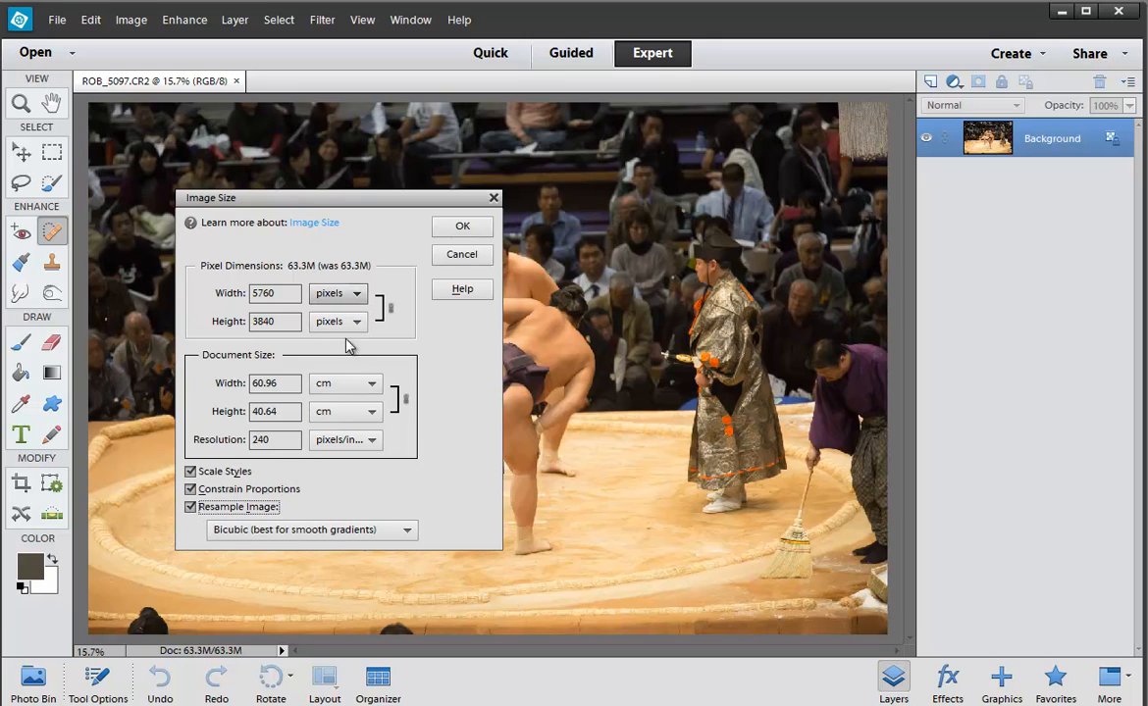
Set the document width to 30 cm with proportions constrained and resampling enabled
left_click(297, 383)
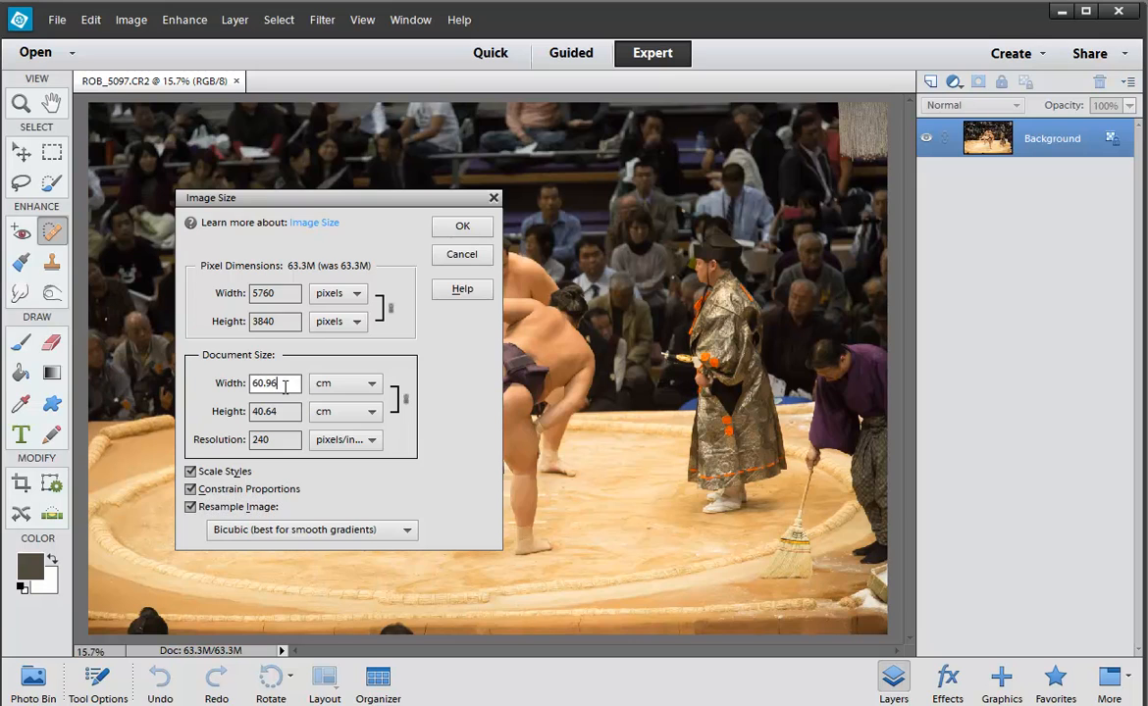
left_click_drag(297, 384, 247, 384)
type("3")
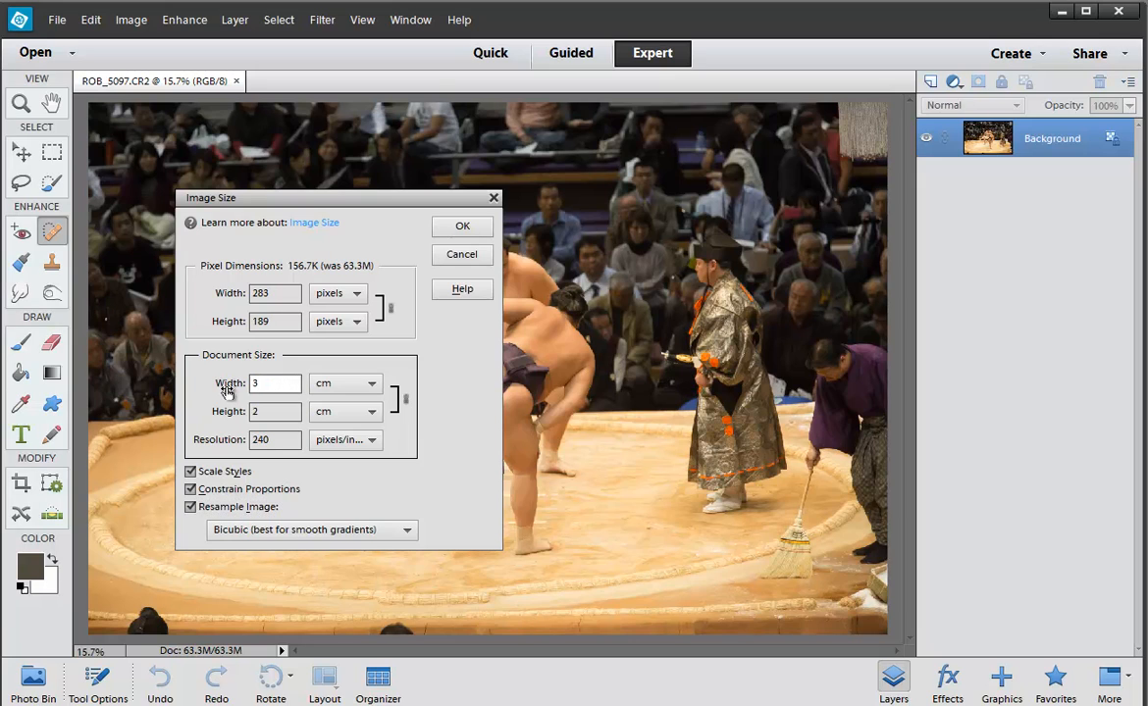
type("0")
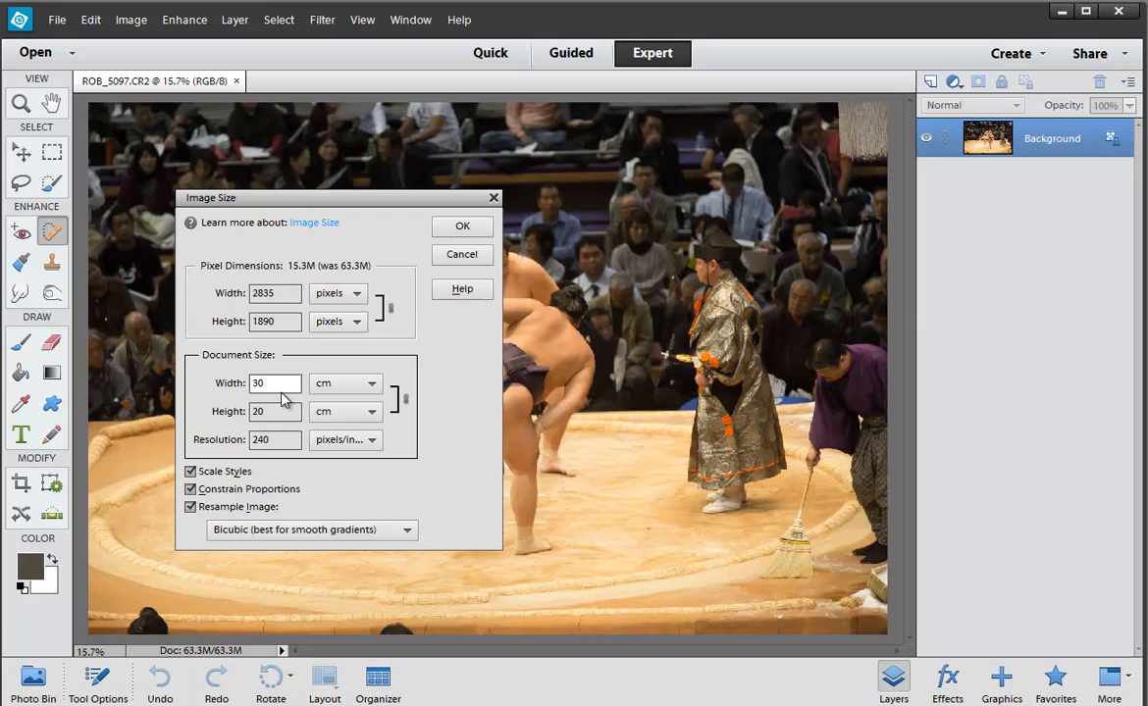
Set the document width to 12 cm and apply the resampled image size
left_click_drag(282, 384, 247, 384)
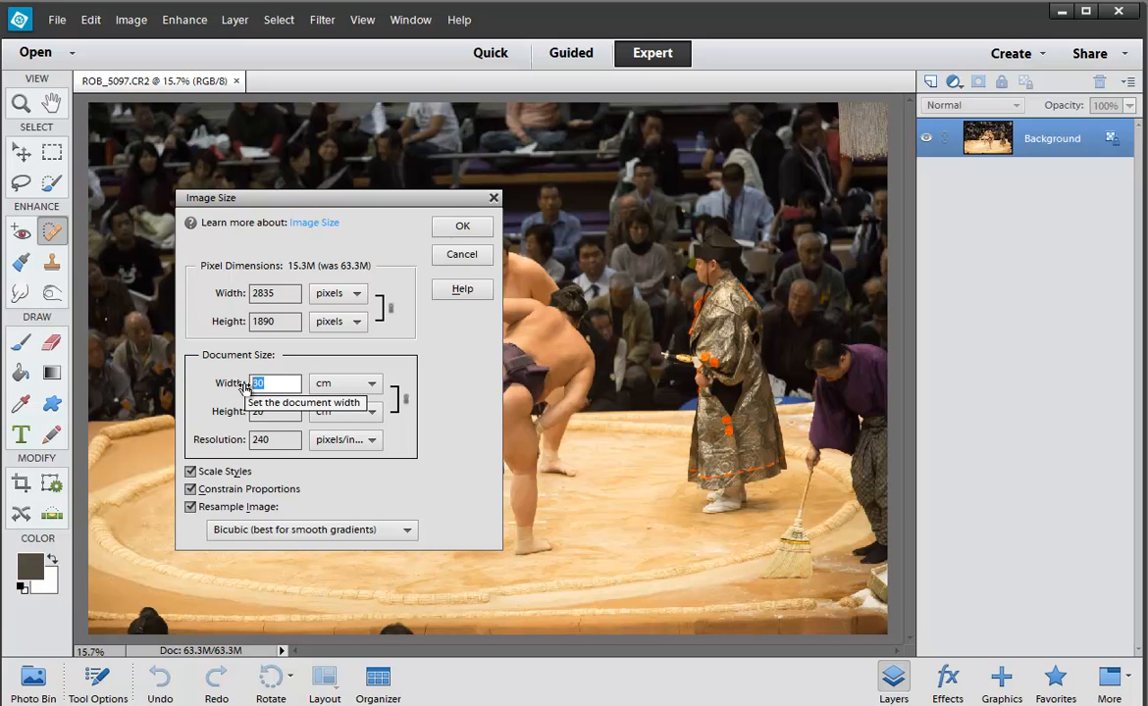
type("12")
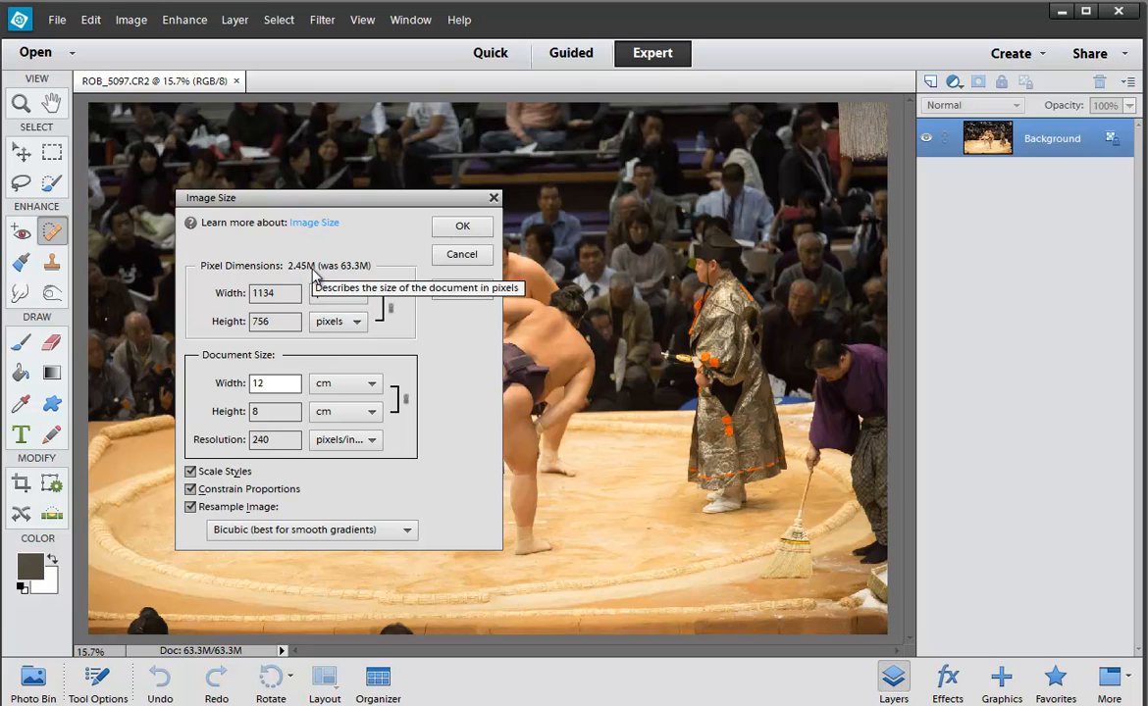
left_click(459, 227)
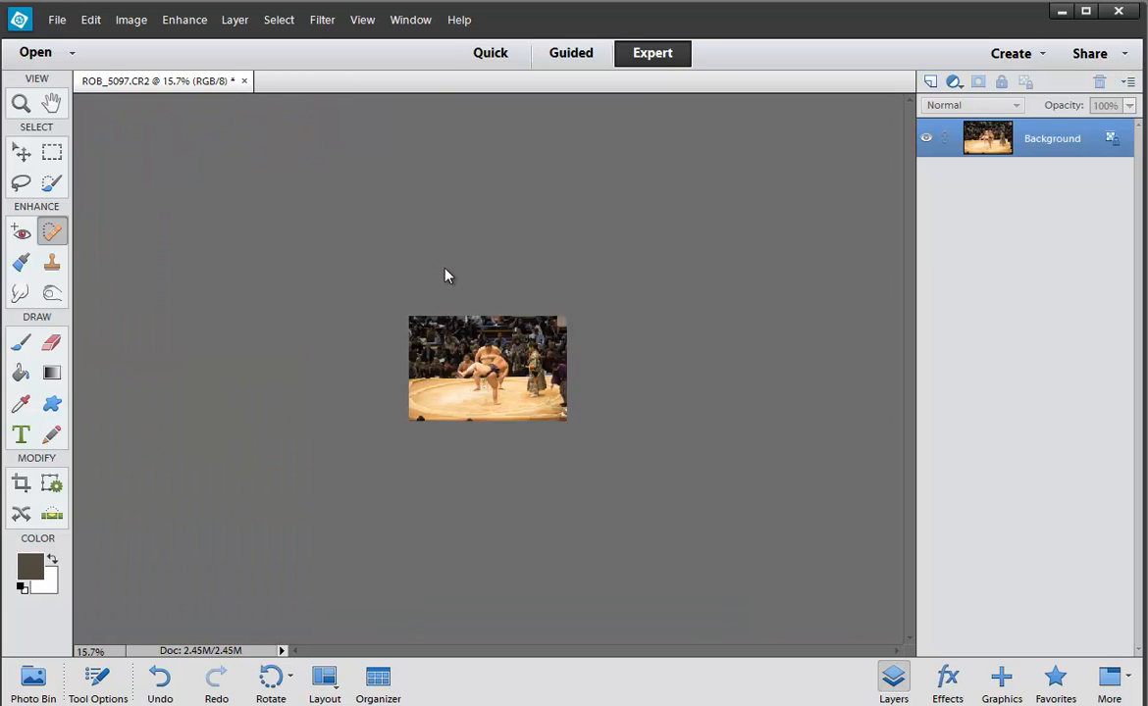
Examine the detail of the resized photo at magnifications up to 200%
key("ctrl+equal")
key("ctrl+equal")
key("ctrl+equal")
key("ctrl+equal")
key("ctrl+equal")
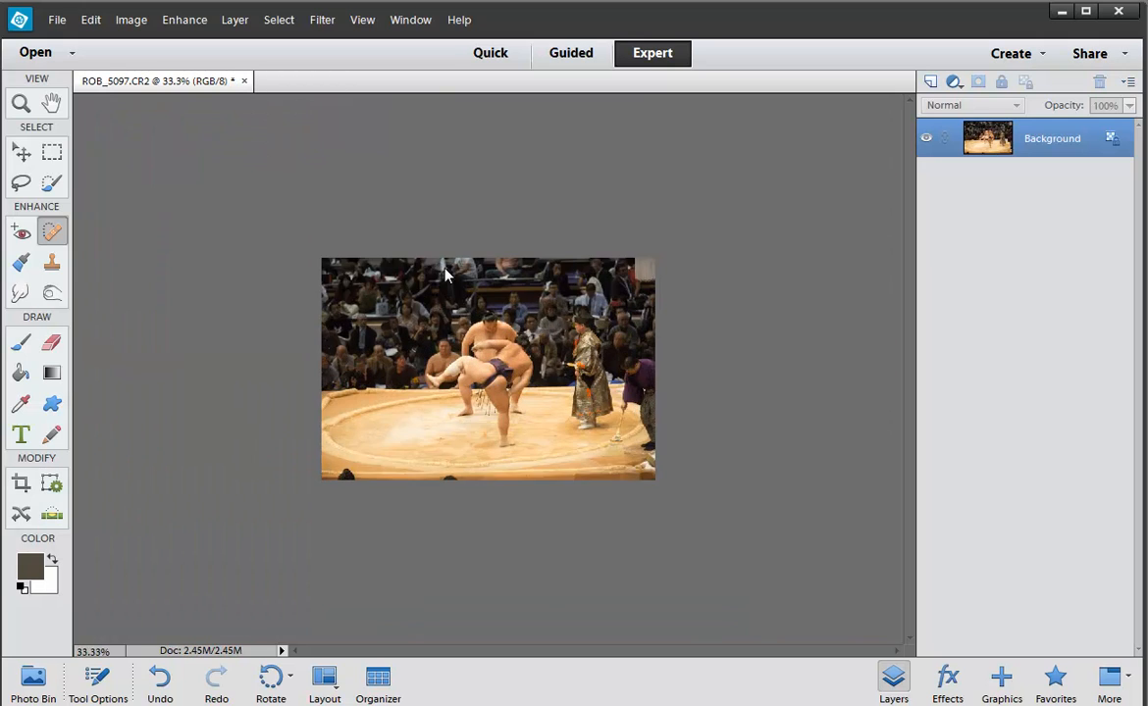
key("ctrl+equal")
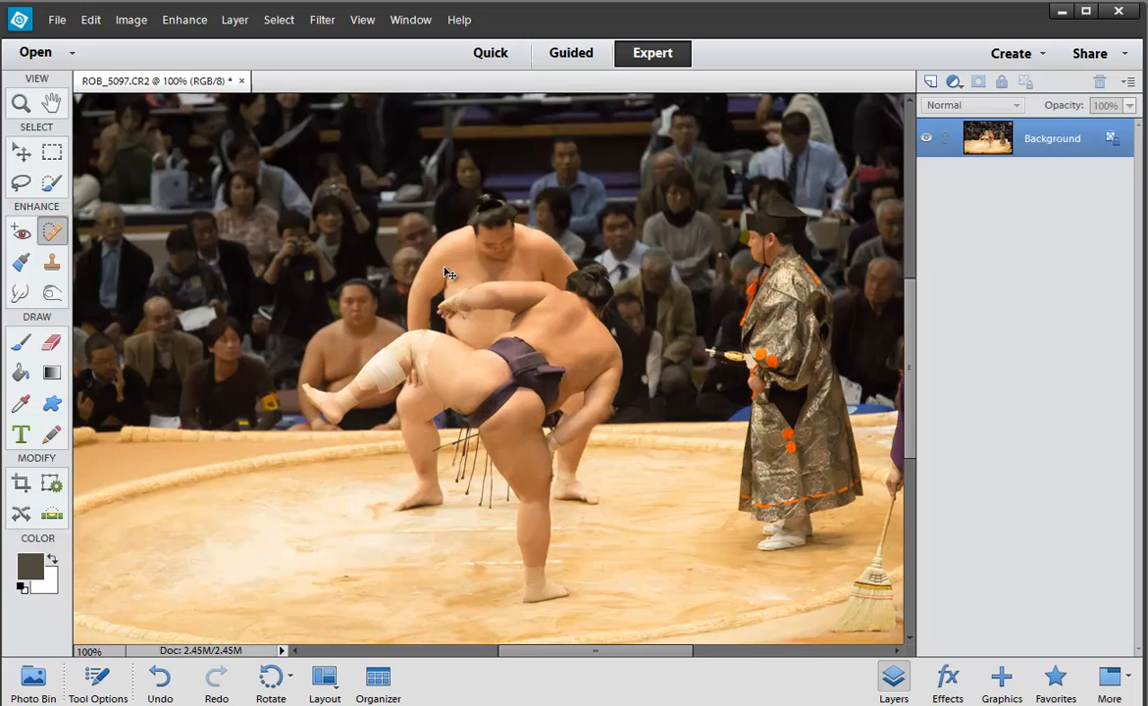
key("ctrl+equal")
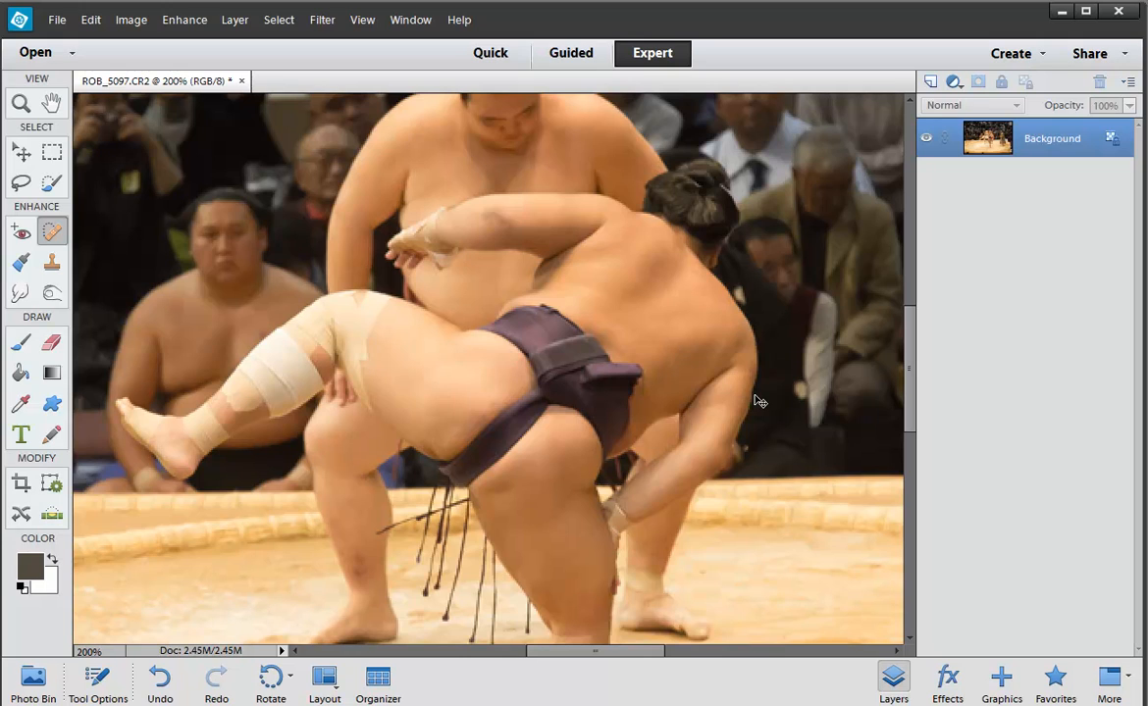
key("ctrl+minus")
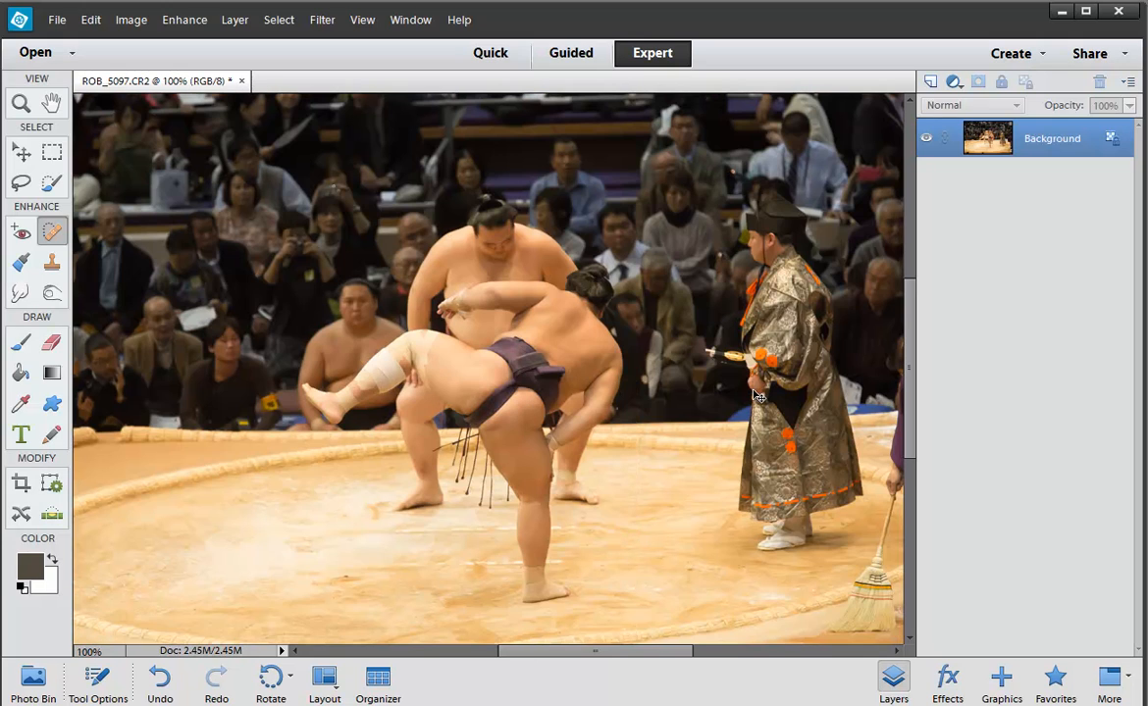
key("ctrl+minus")
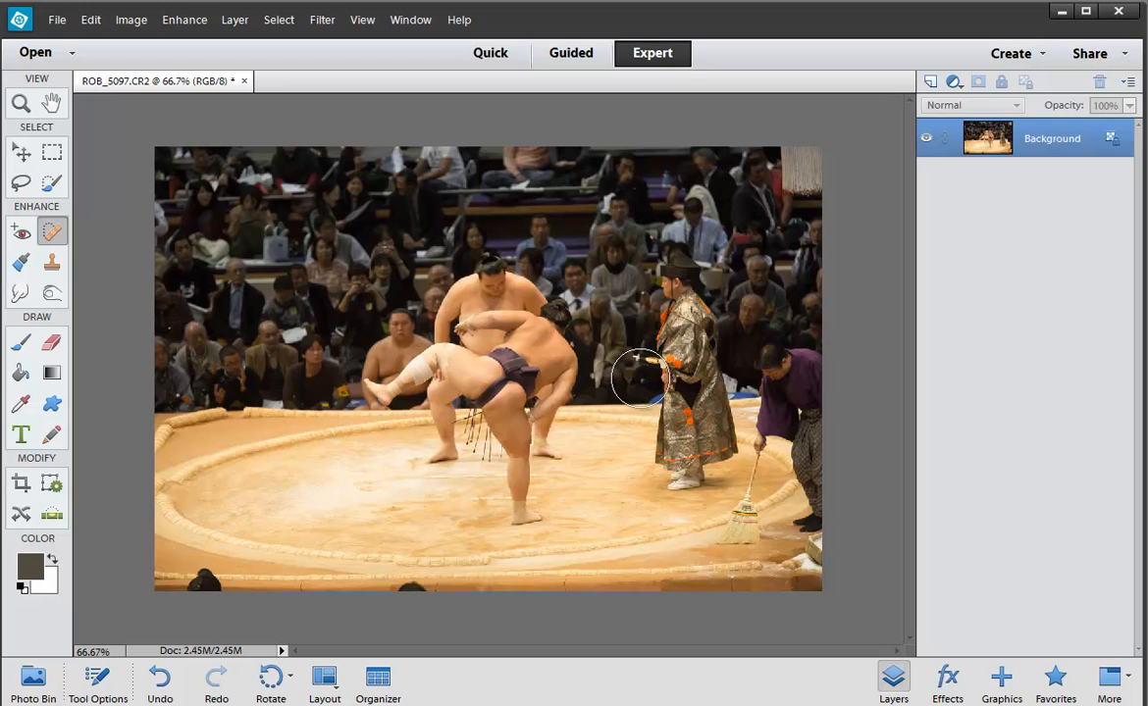
Undo the image resize and fit the whole photo in the view
key("ctrl+z")
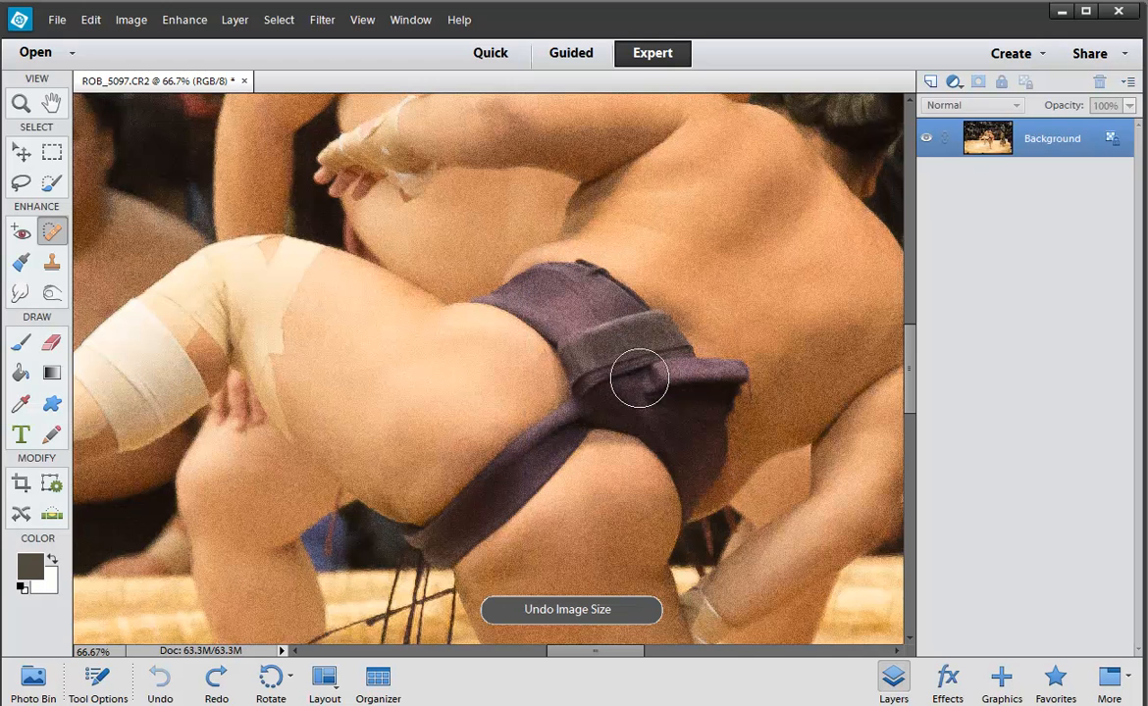
key("ctrl+0")
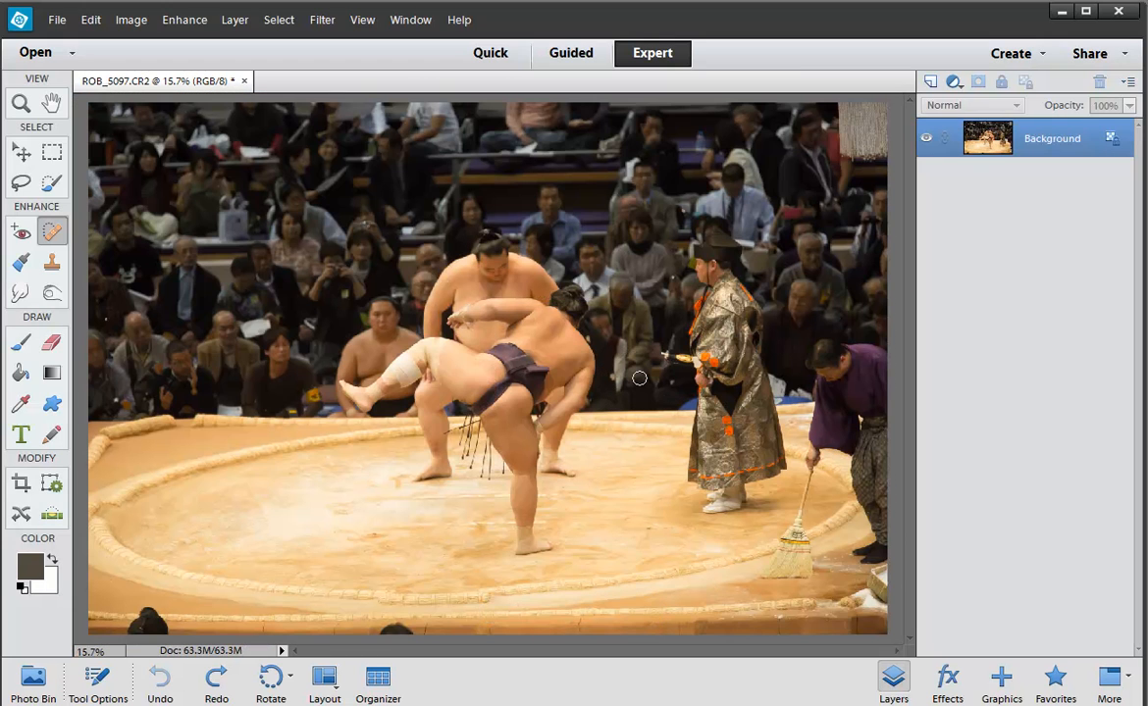
Reopen the Image Size dialog for the photo and turn off Resample Image
left_click(131, 20)
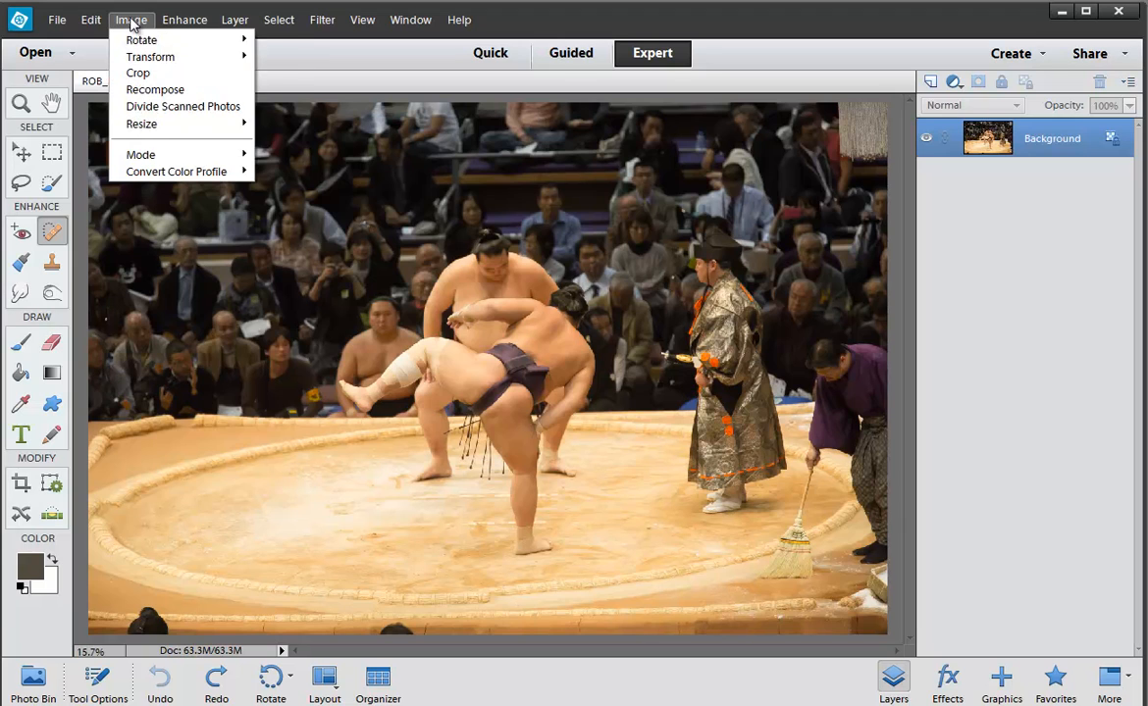
mouse_move(157, 124)
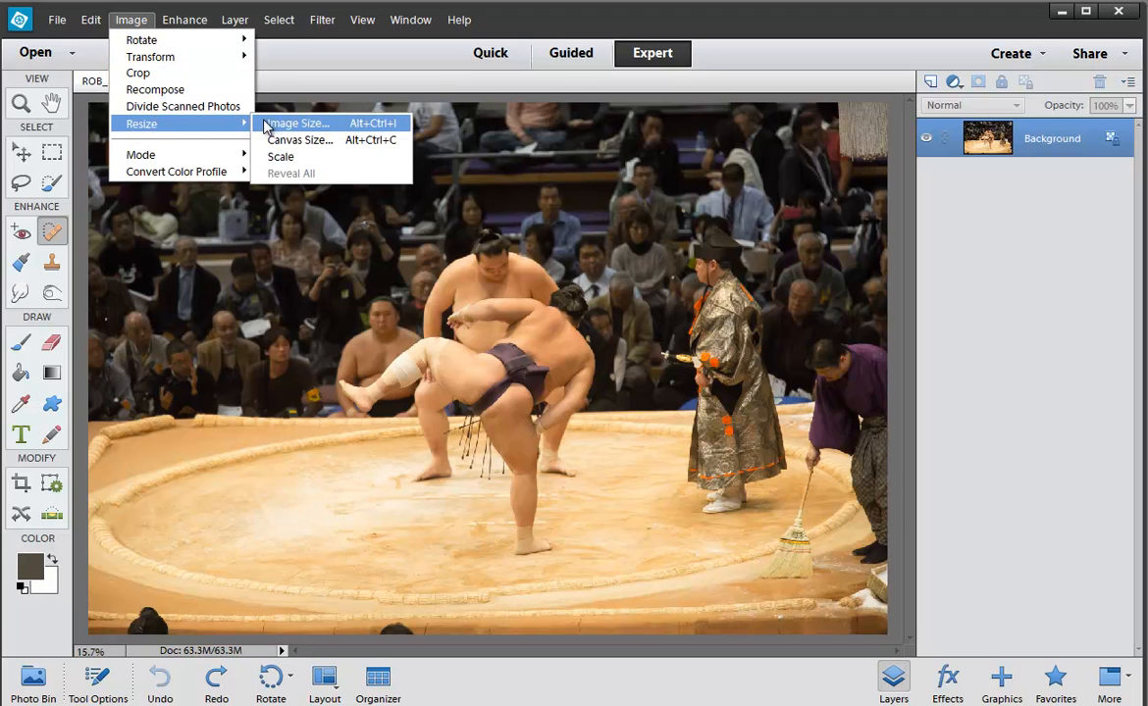
left_click(324, 124)
left_click(263, 509)
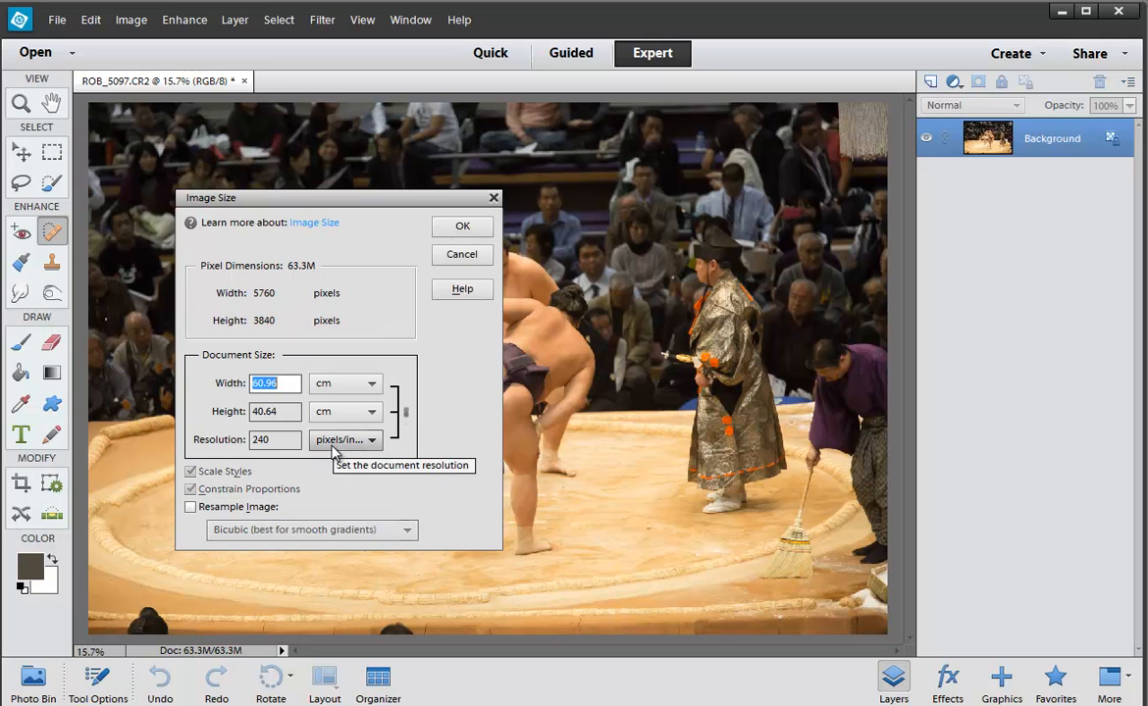
left_click(189, 509)
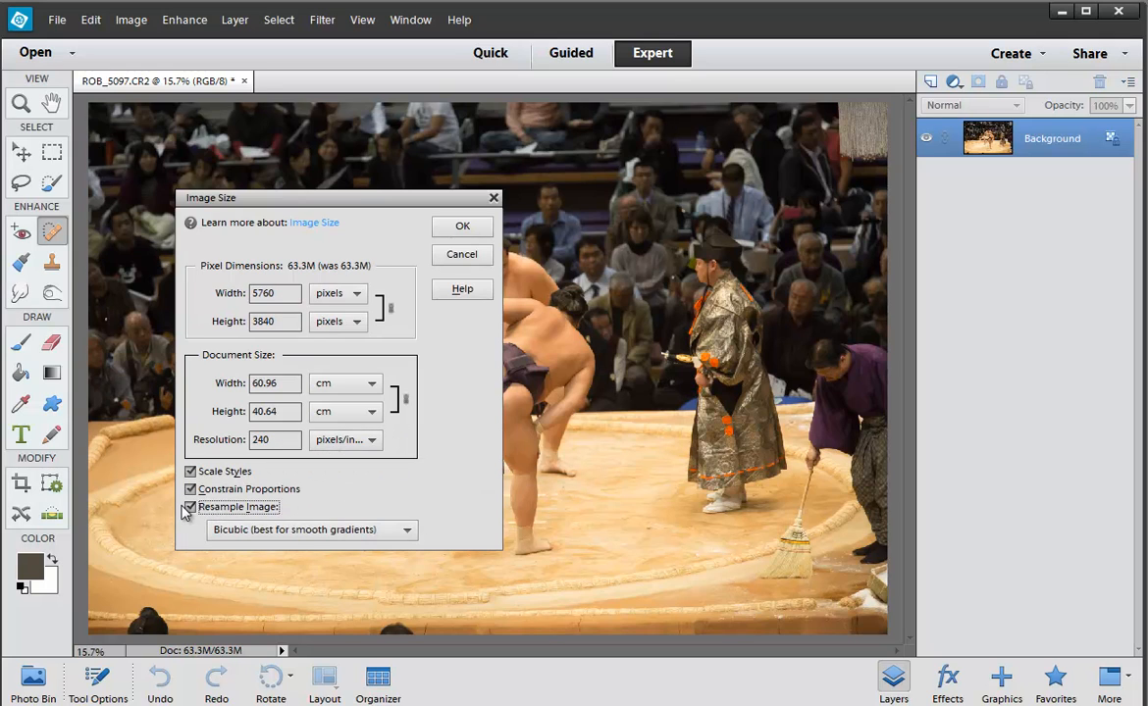
left_click(189, 508)
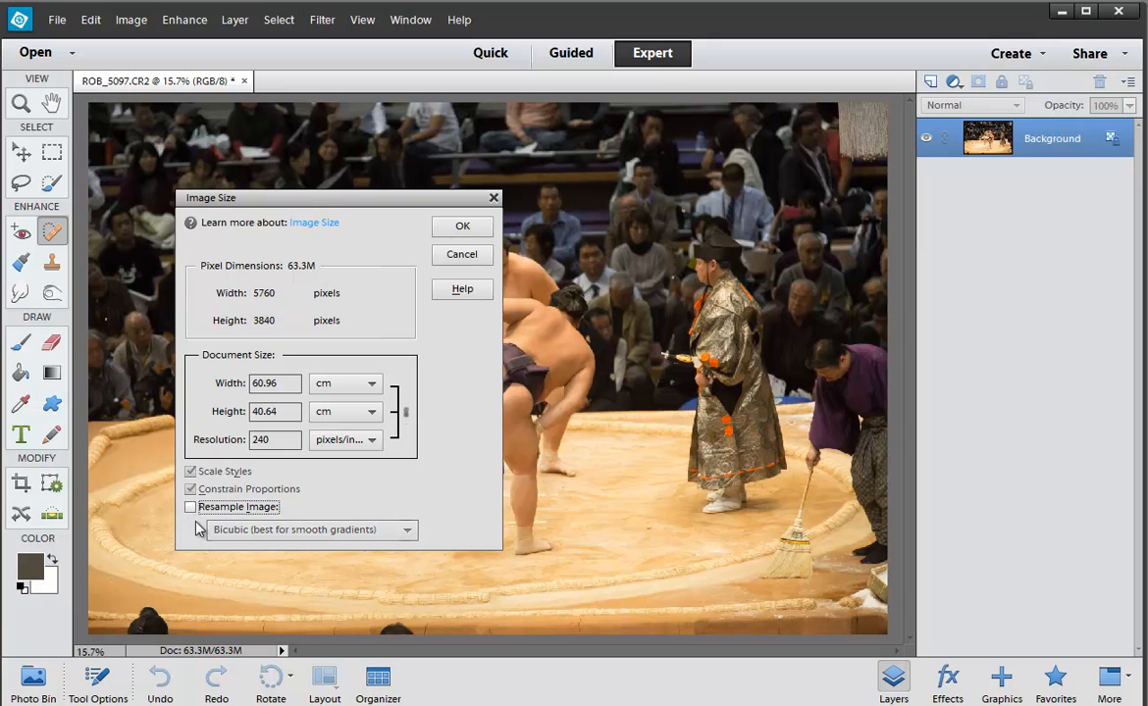
Set the resolution to 300 pixels/inch without resampling, and turn Resample Image back on
left_click_drag(279, 443, 238, 442)
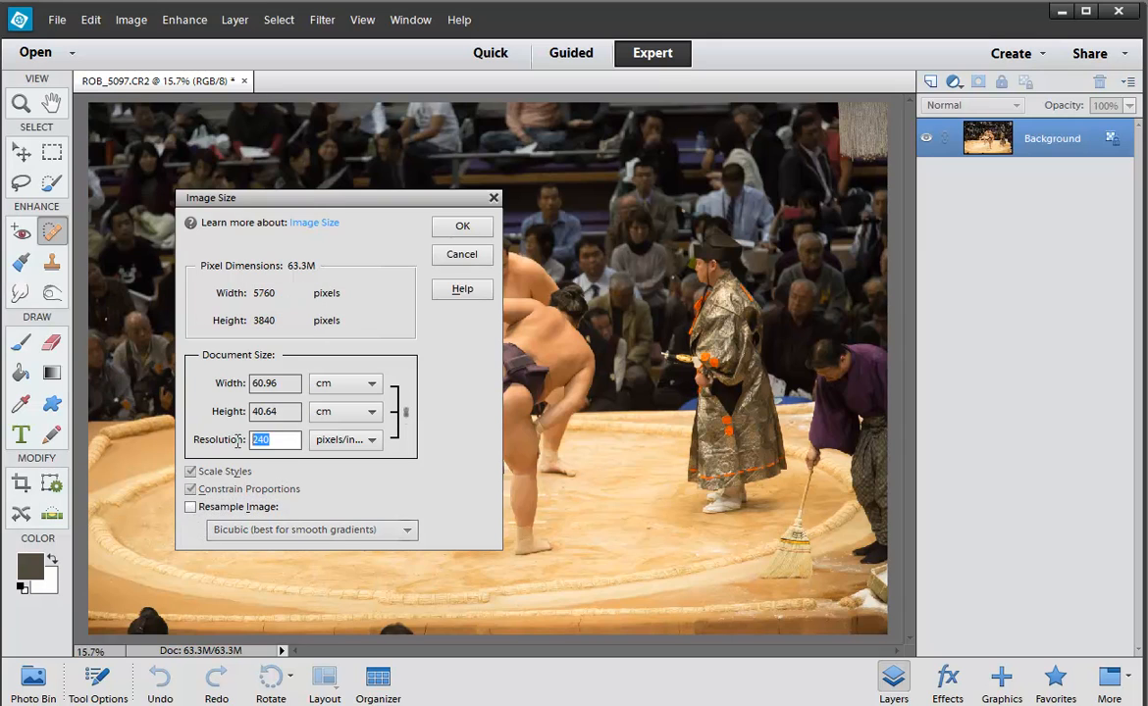
type("300")
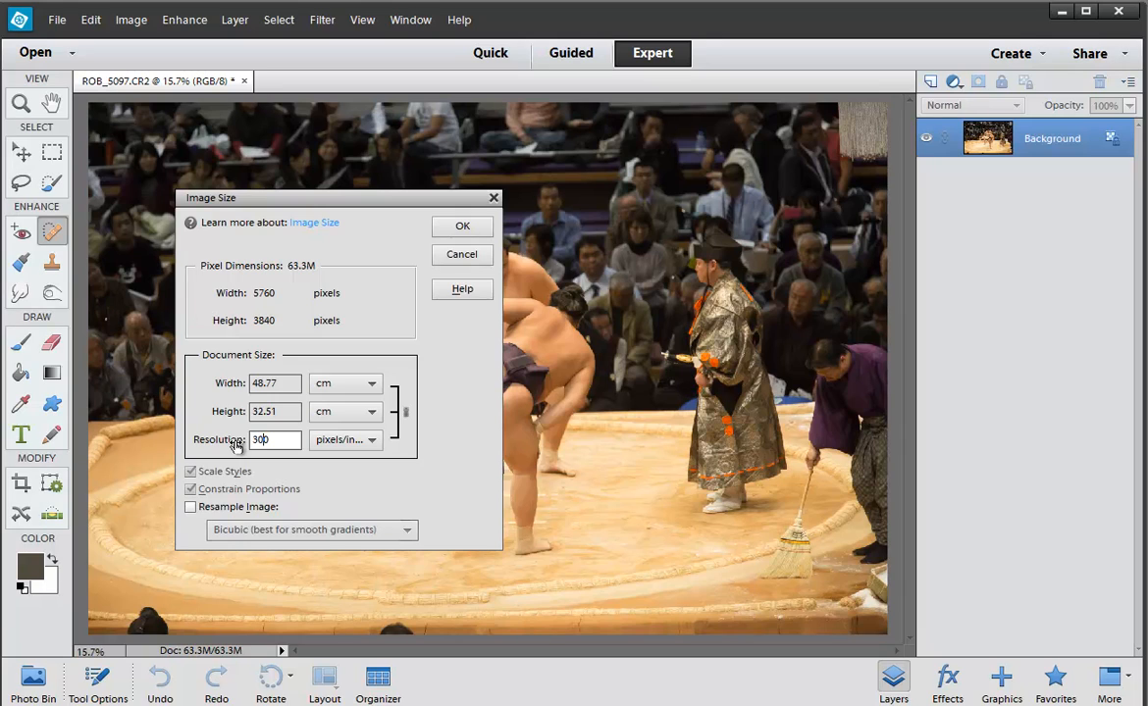
key("BackSpace")
type("6")
key("Delete")
type("3")
left_click(191, 508)
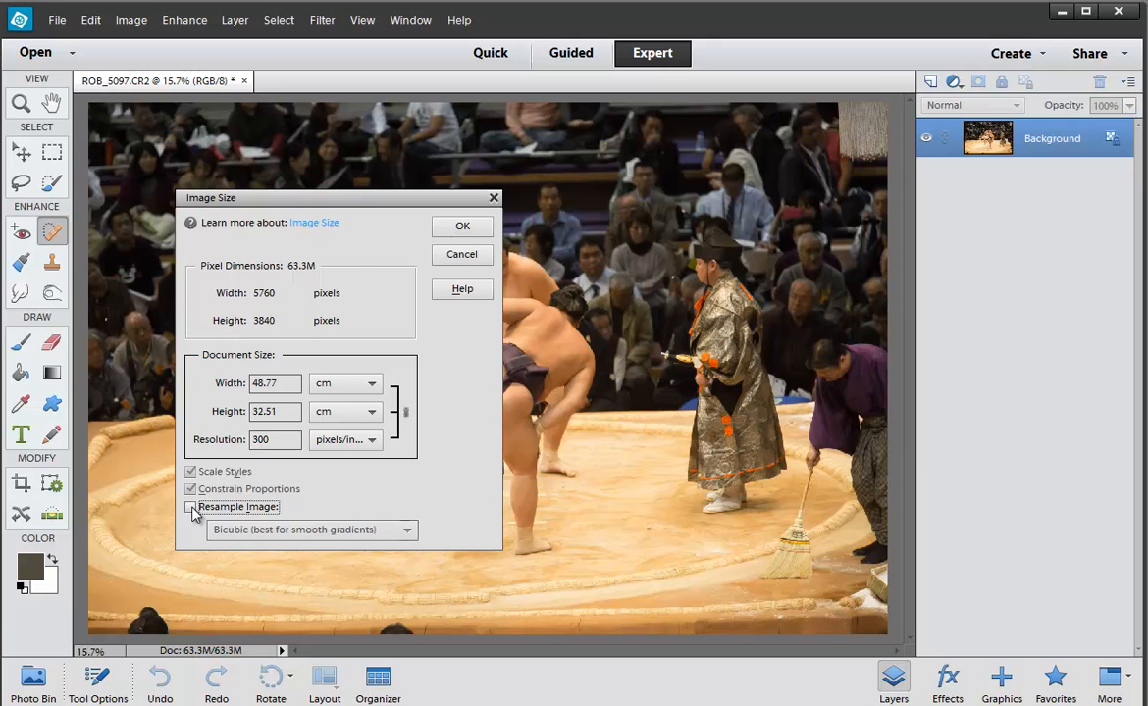
left_click(192, 508)
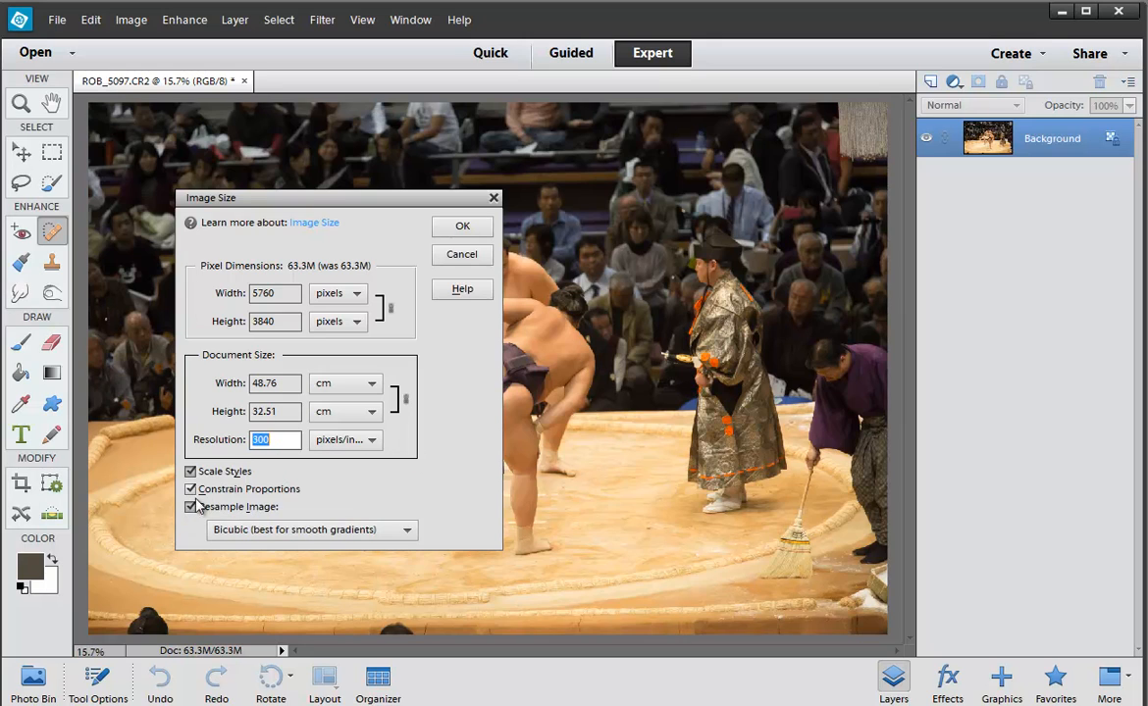
Review the available resampling methods and cancel the image size changes
left_click(409, 530)
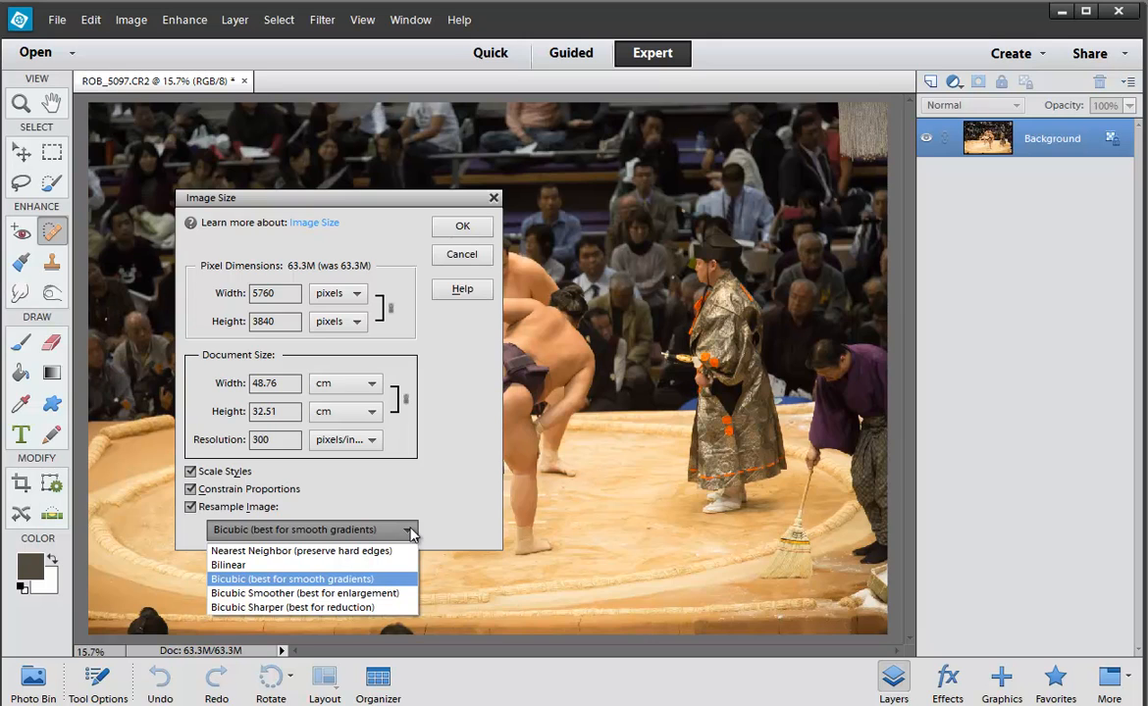
left_click(444, 527)
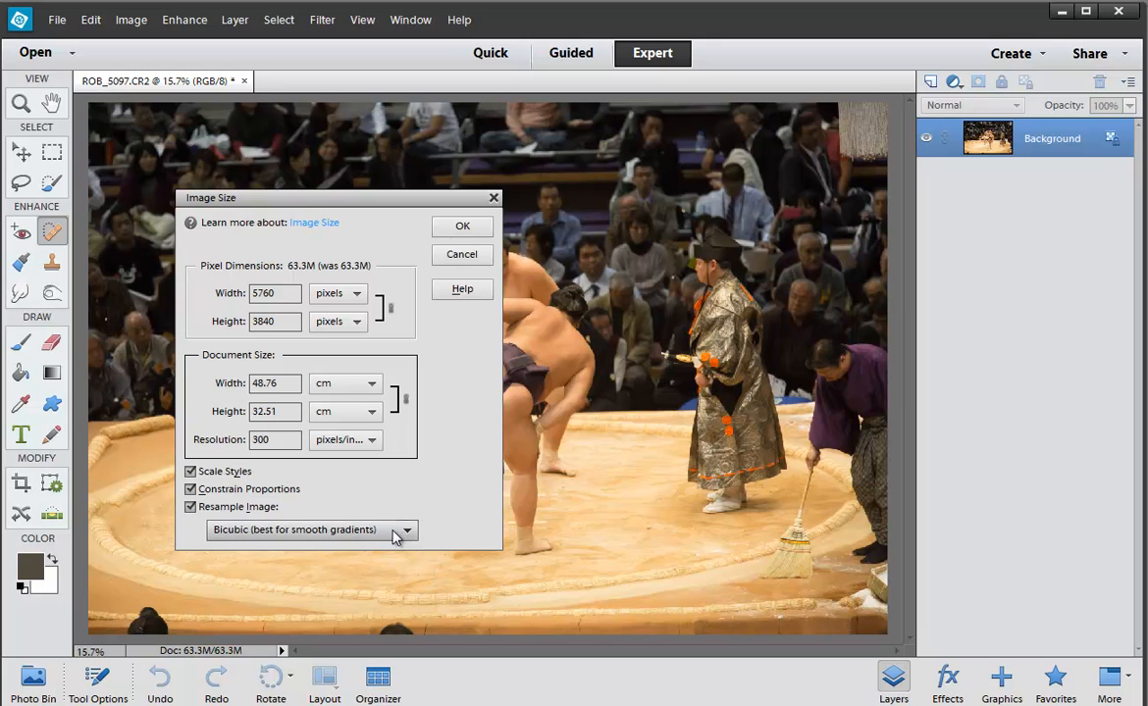
left_click(400, 530)
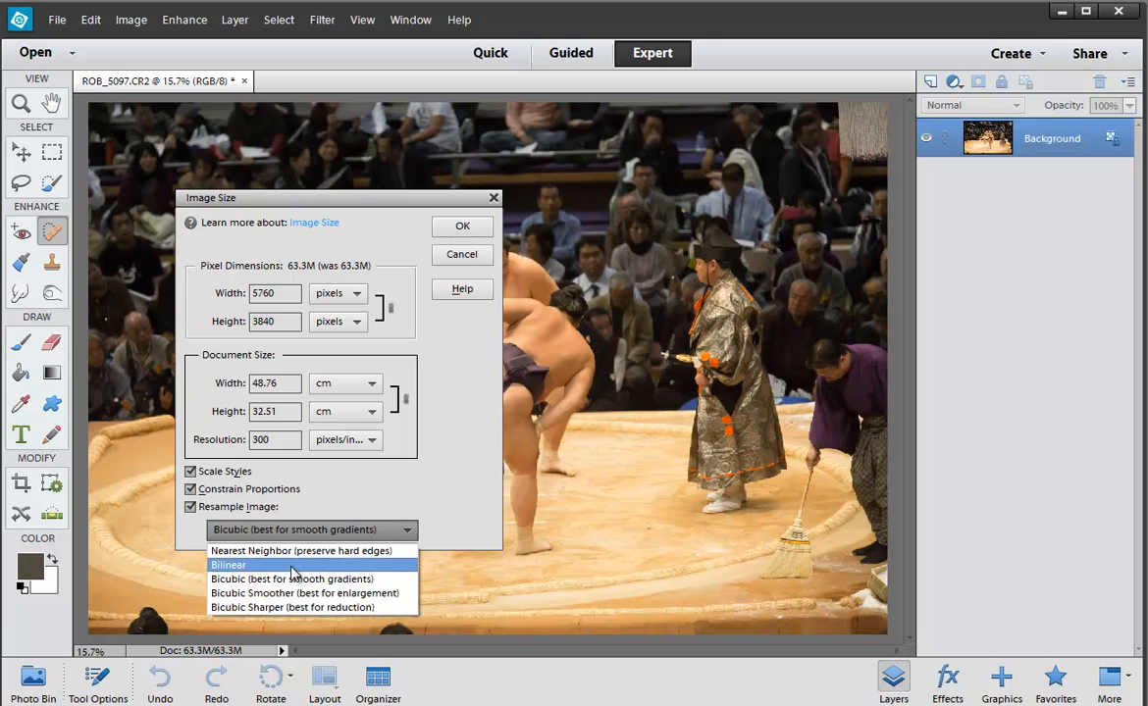
left_click(450, 489)
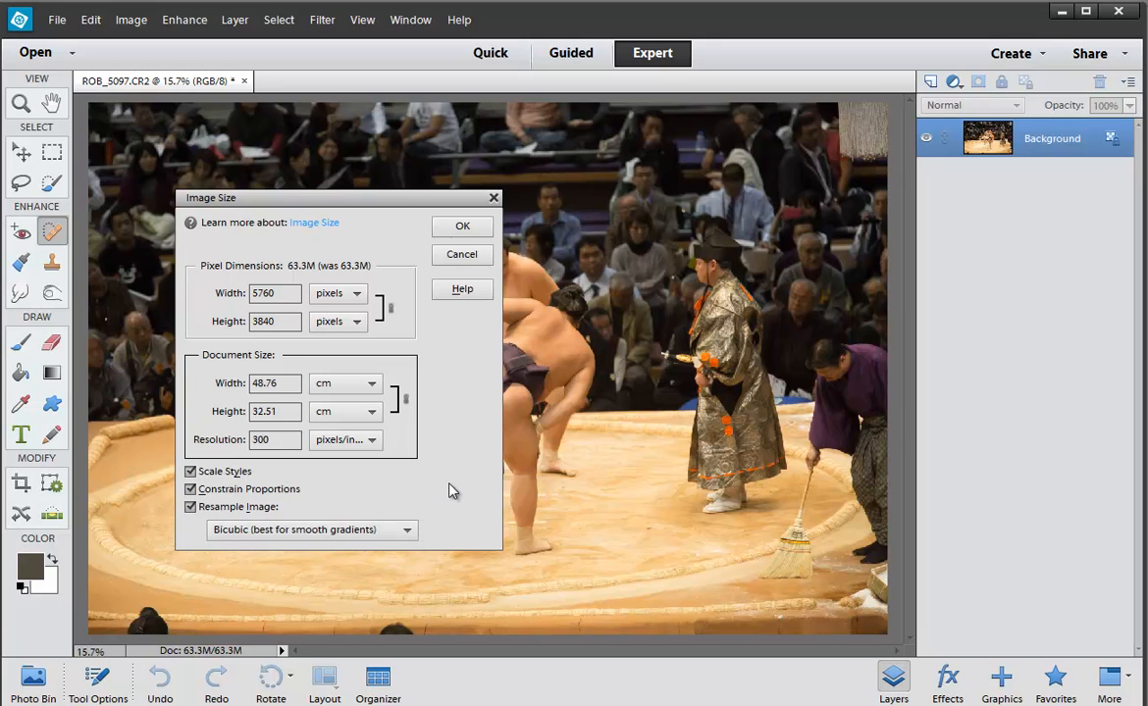
left_click(461, 256)
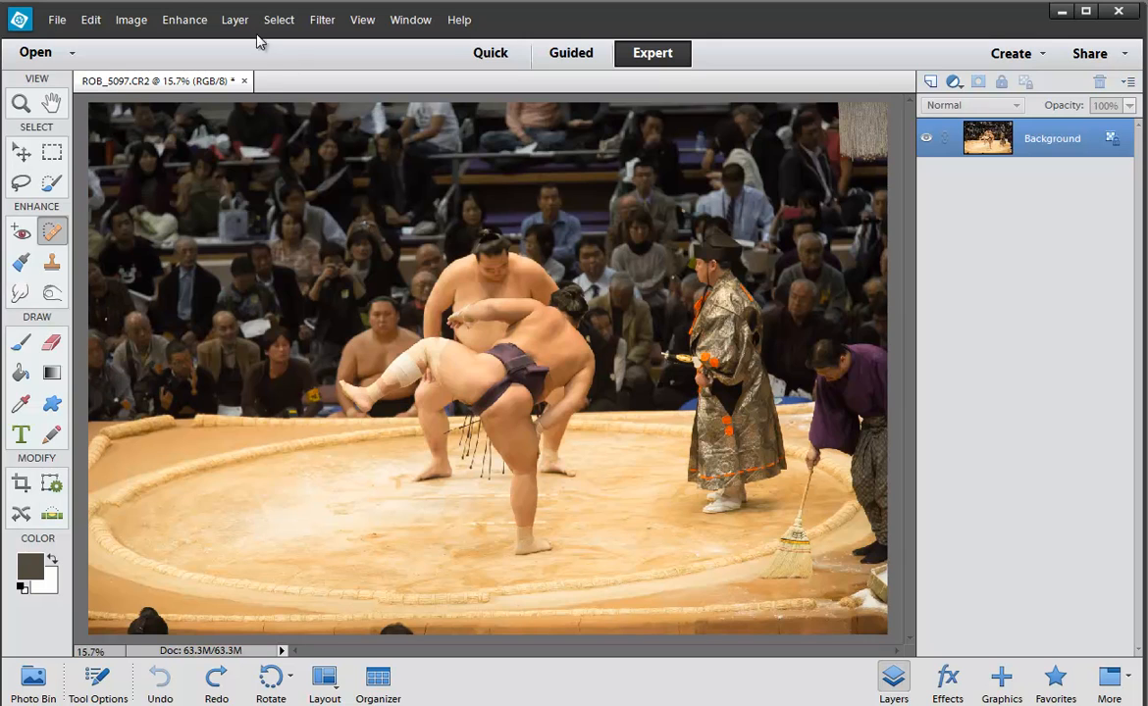
Reopen the Image Size dialog, choose Bicubic Sharper resampling, and set the document size units to inches
left_click(141, 20)
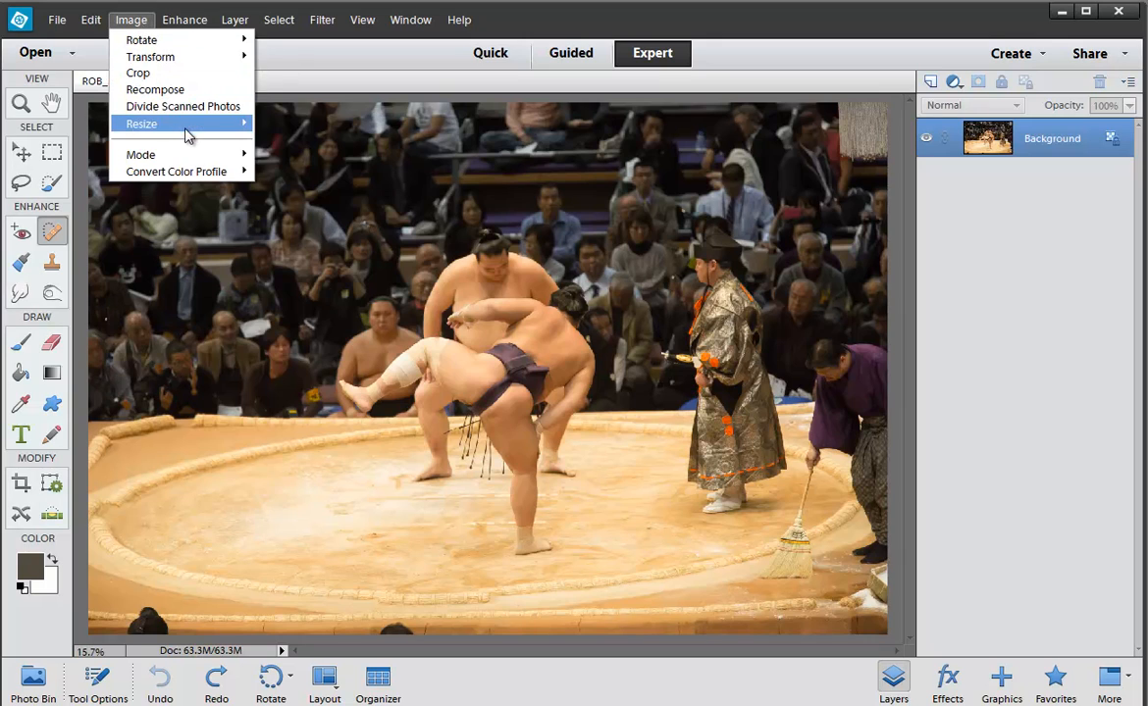
mouse_move(185, 124)
left_click(284, 121)
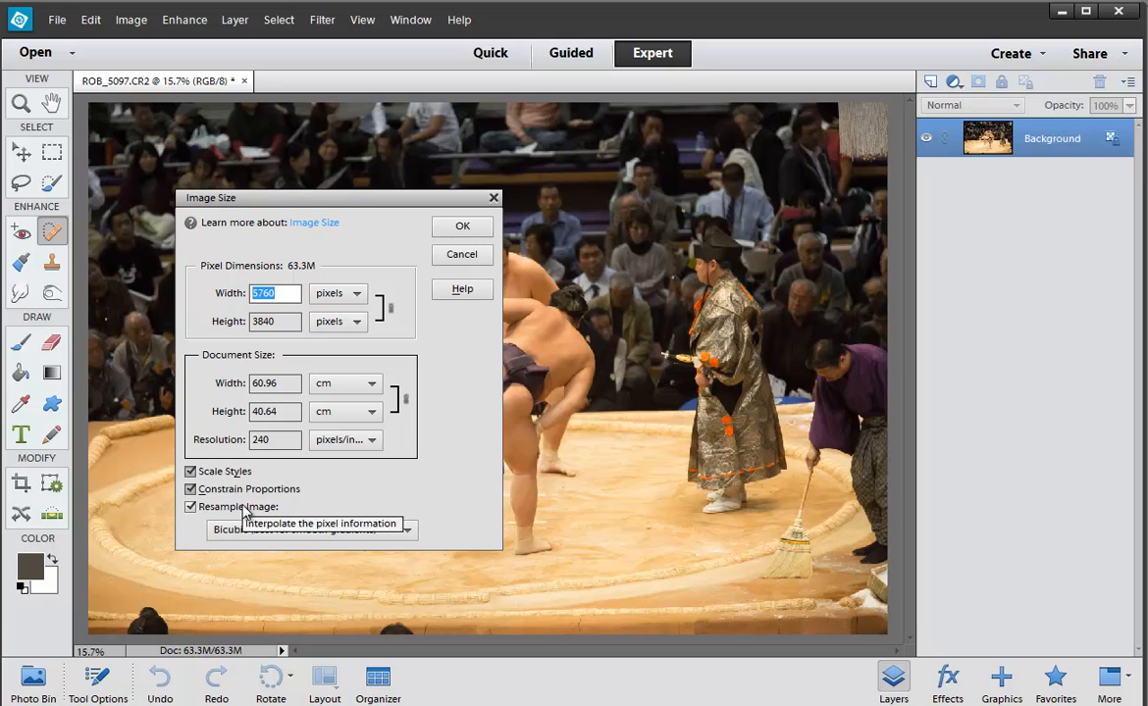
left_click(306, 532)
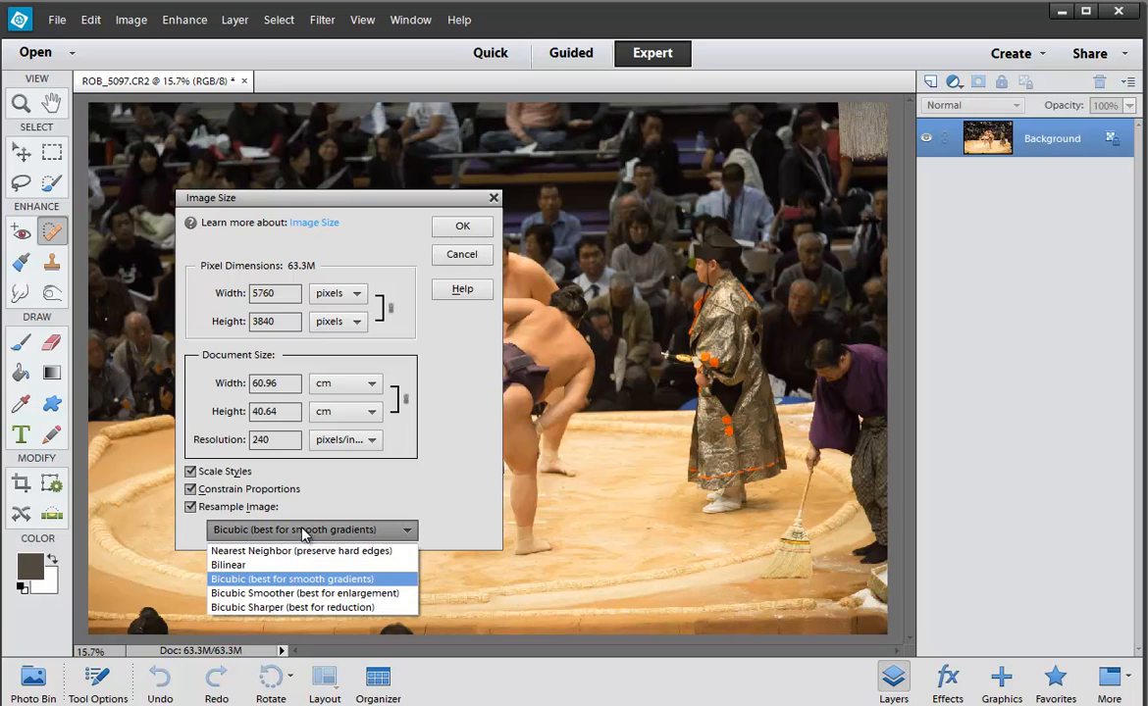
left_click(302, 608)
left_click(344, 382)
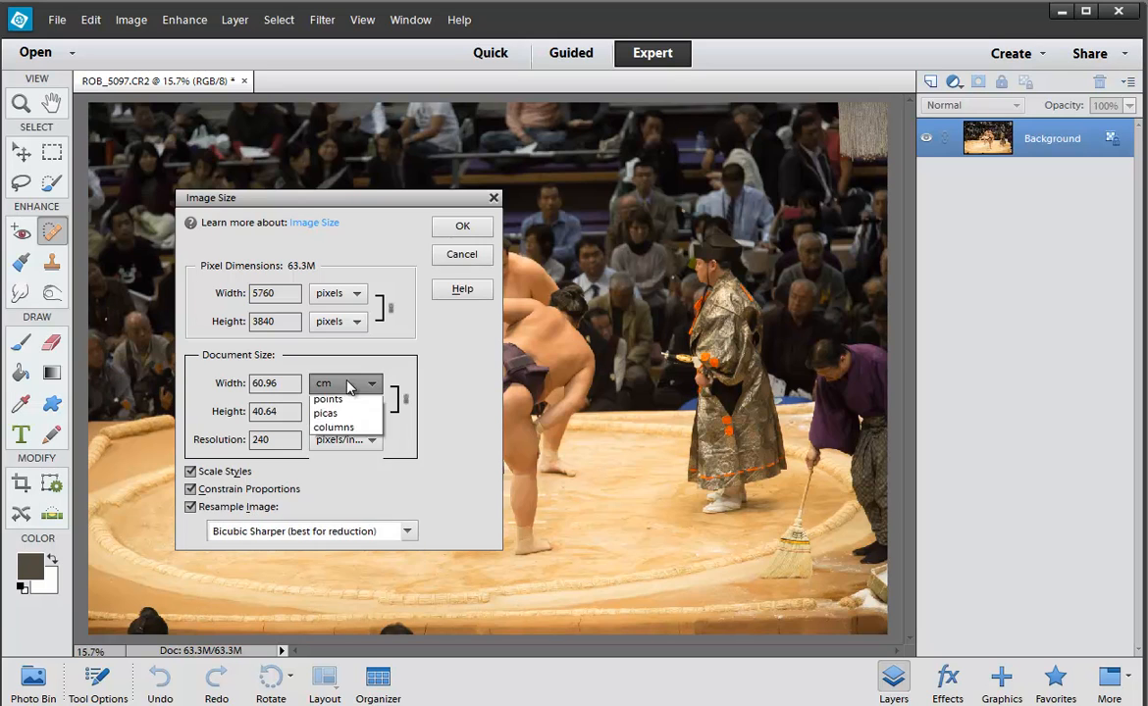
left_click(345, 416)
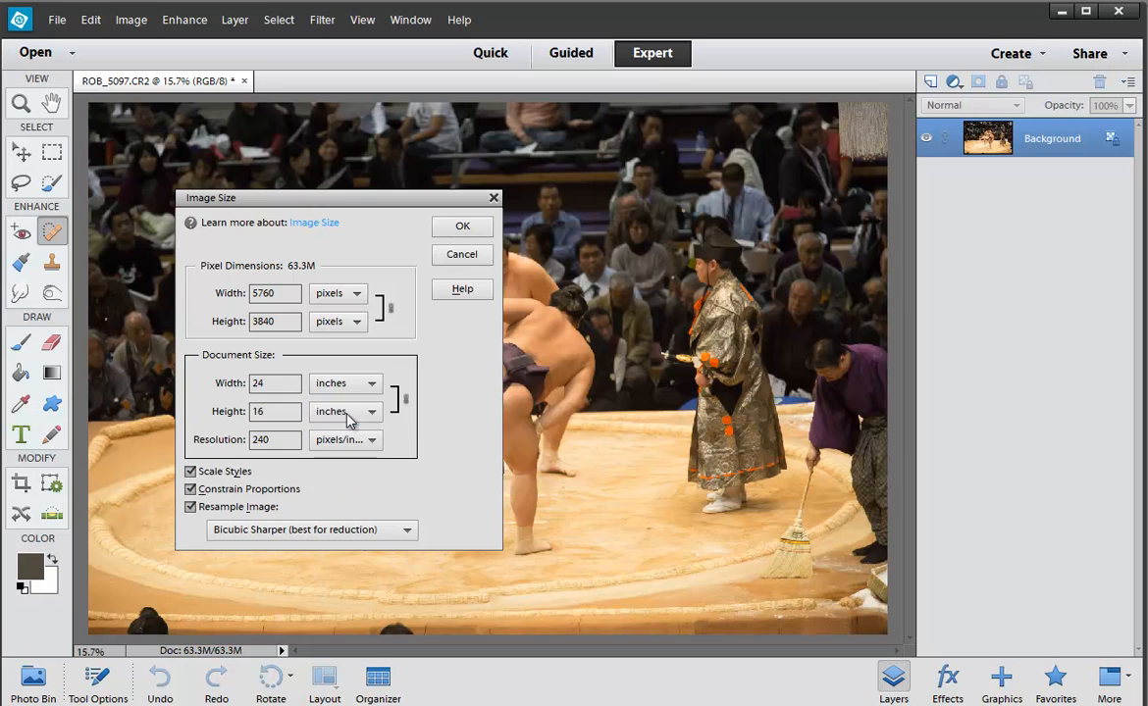
Set the document width to 10 inches and apply the resampled image size
double_click(263, 384)
type("18")
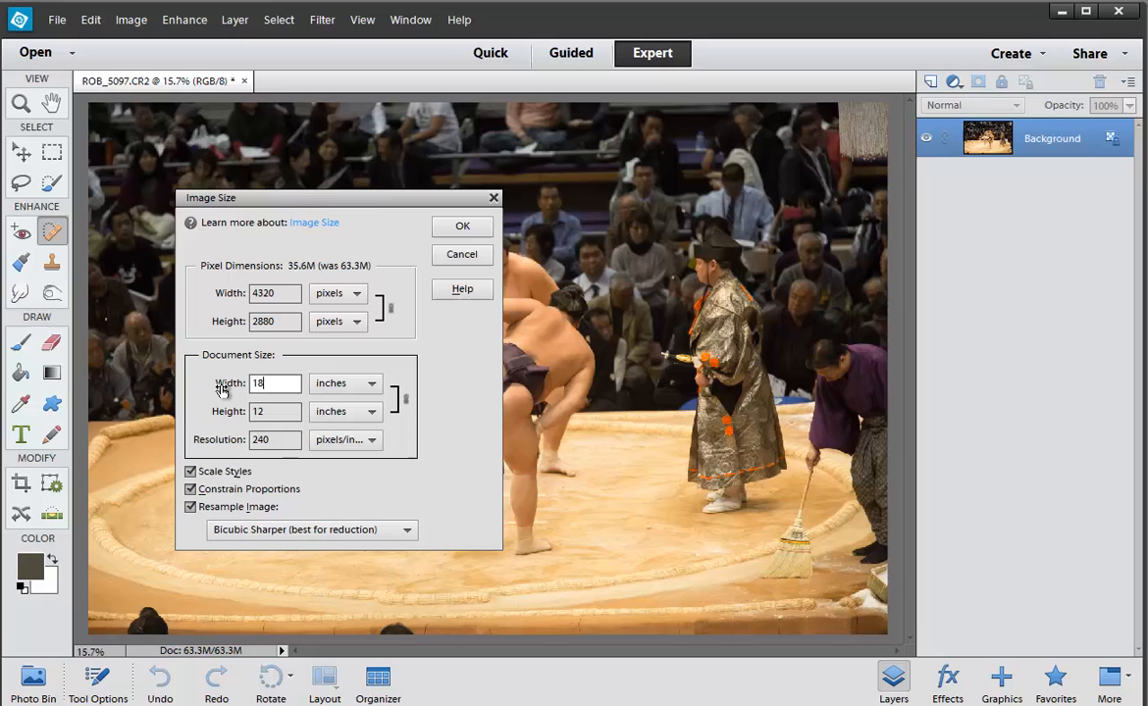
key("BackSpace")
type("0")
left_click(462, 252)
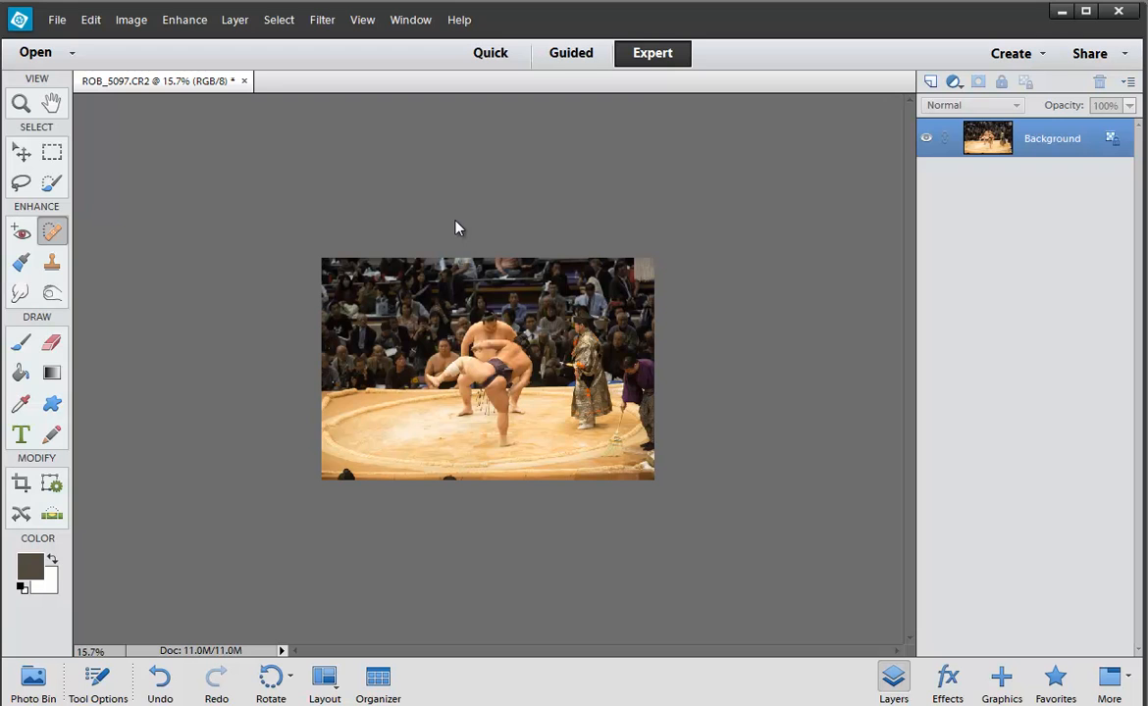
Examine the detail of the reduced photo at magnifications up to 400%
key("ctrl+equal")
key("ctrl+equal")
key("ctrl+equal")
key("ctrl+equal")
key("ctrl+equal")
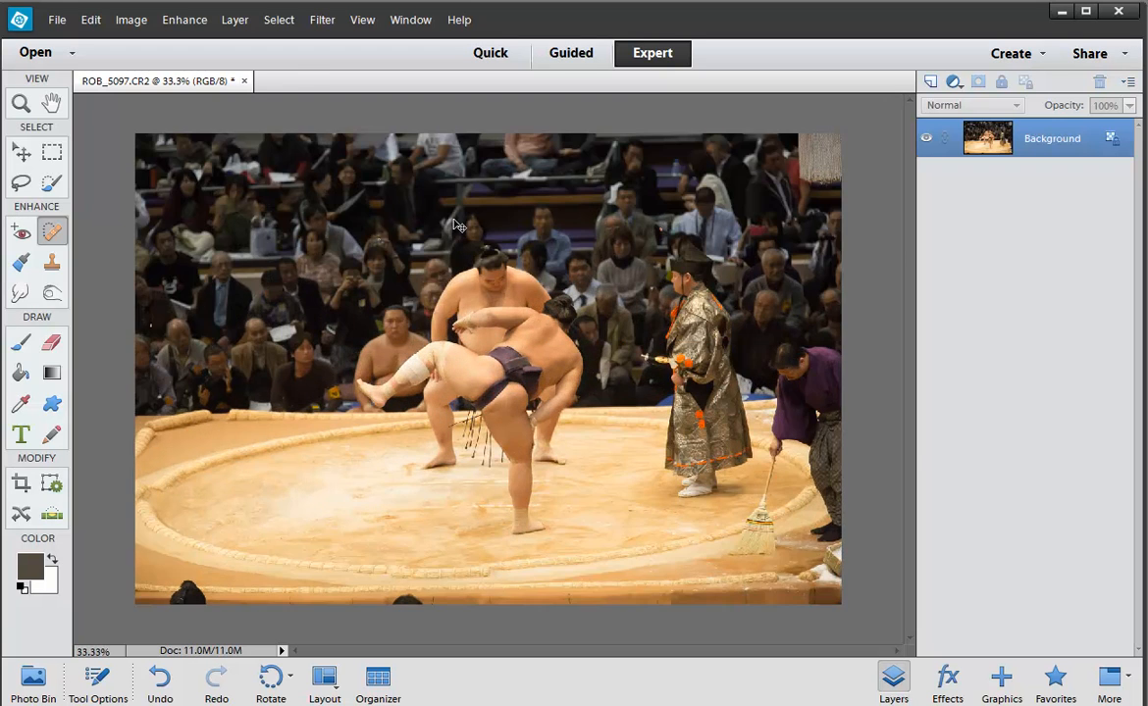
key("ctrl+equal")
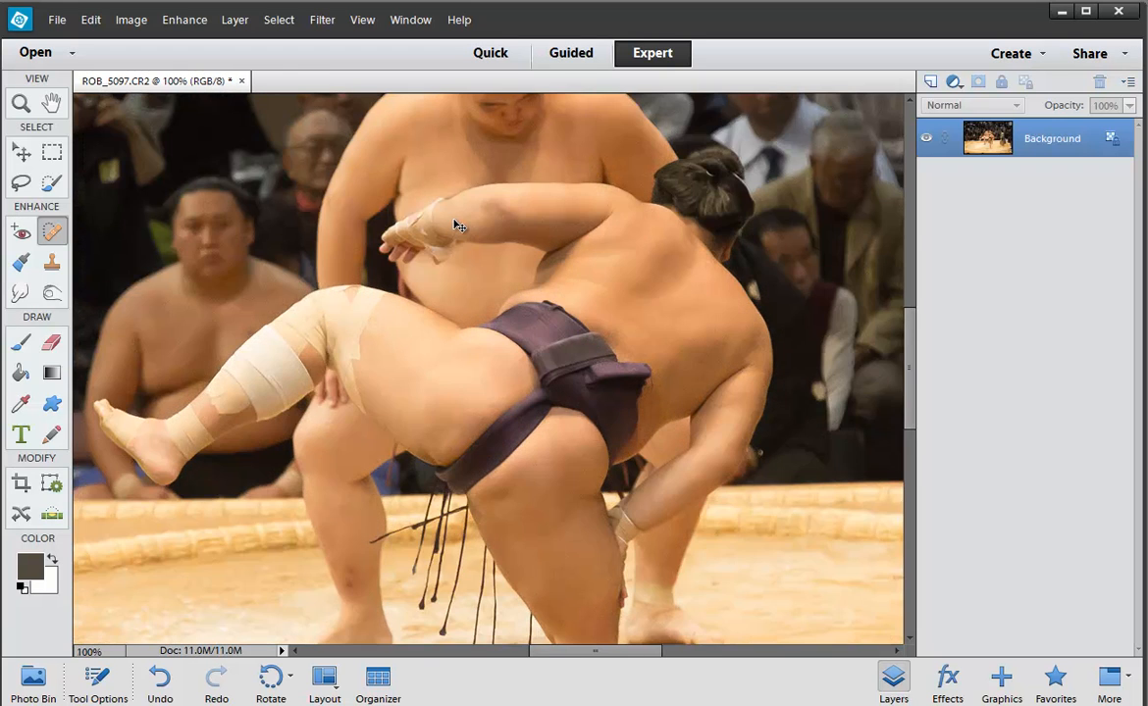
key("ctrl+equal")
key("ctrl+equal")
key("ctrl+minus")
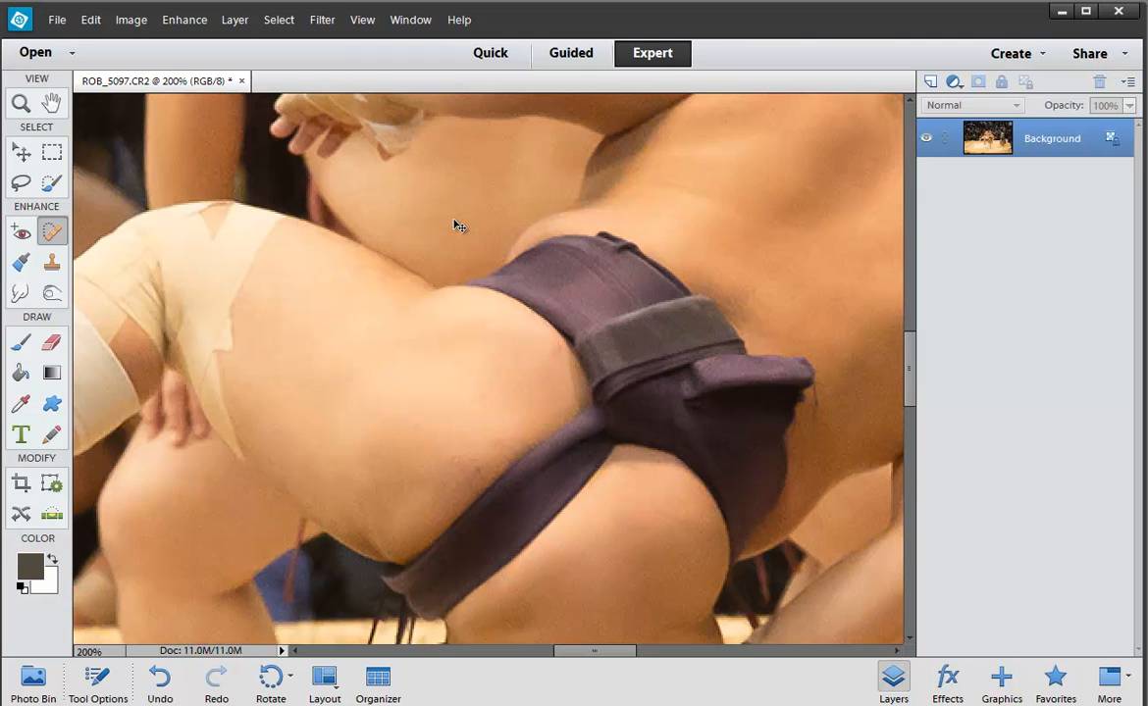
key("ctrl+minus")
key("ctrl+equal")
key("ctrl+minus")
key("ctrl+minus")
key("ctrl+minus")
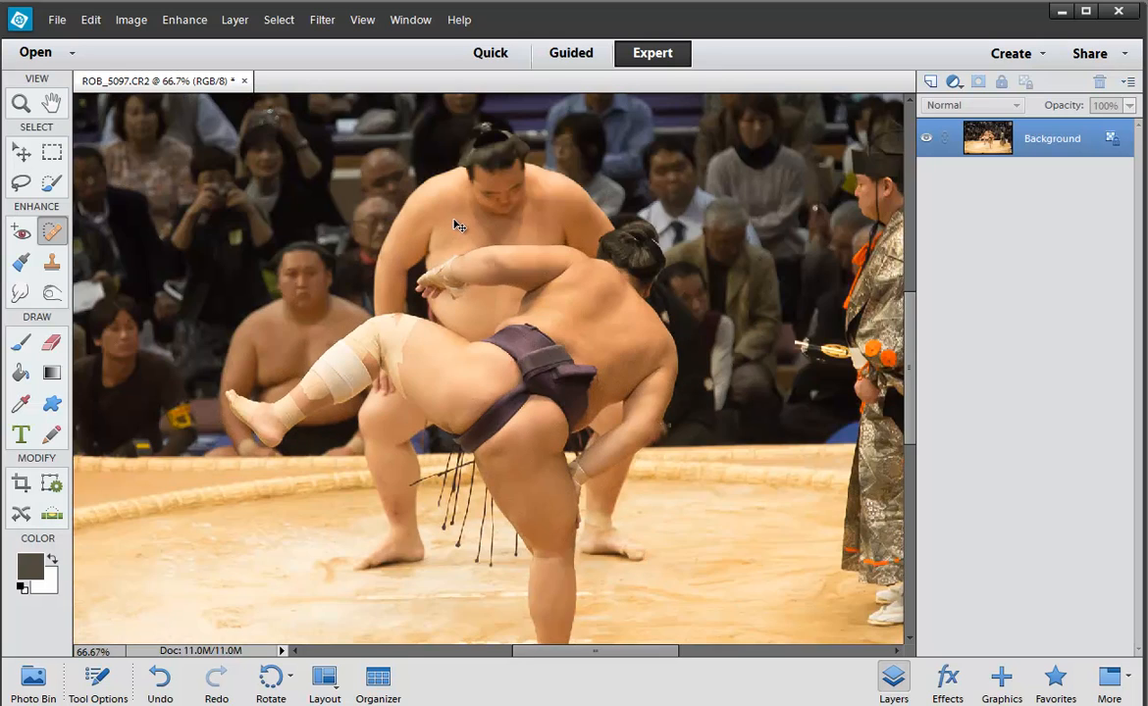
key("ctrl+minus")
key("ctrl+minus")
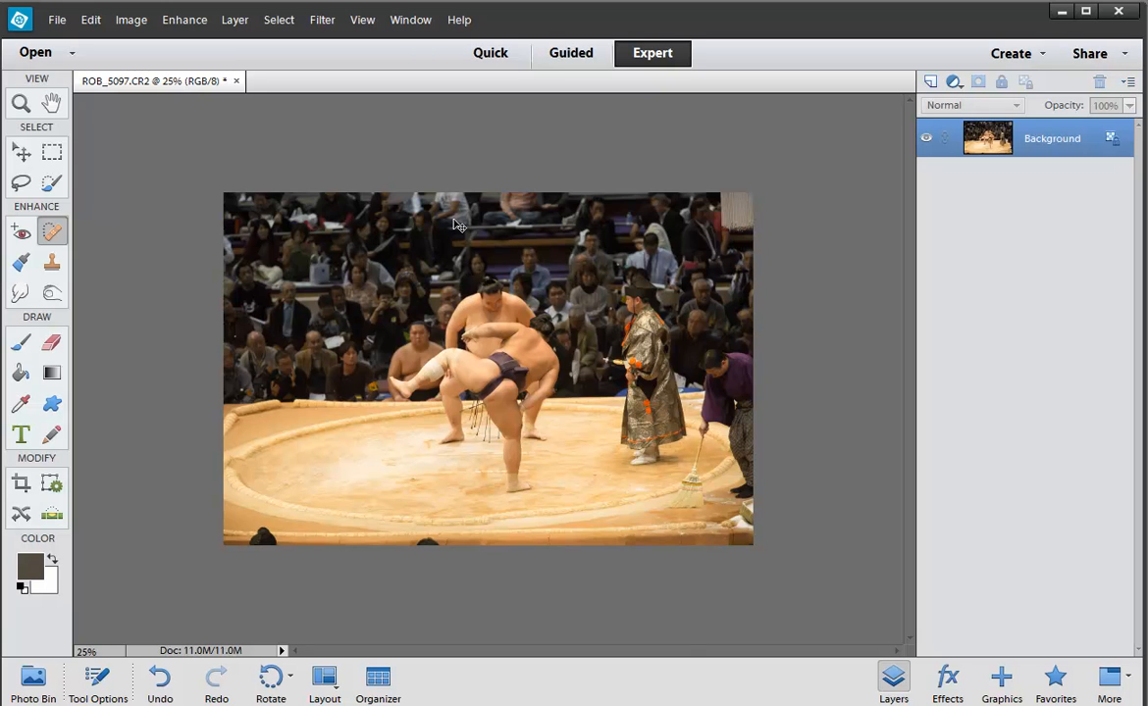
scroll(454, 224, "up", 7)
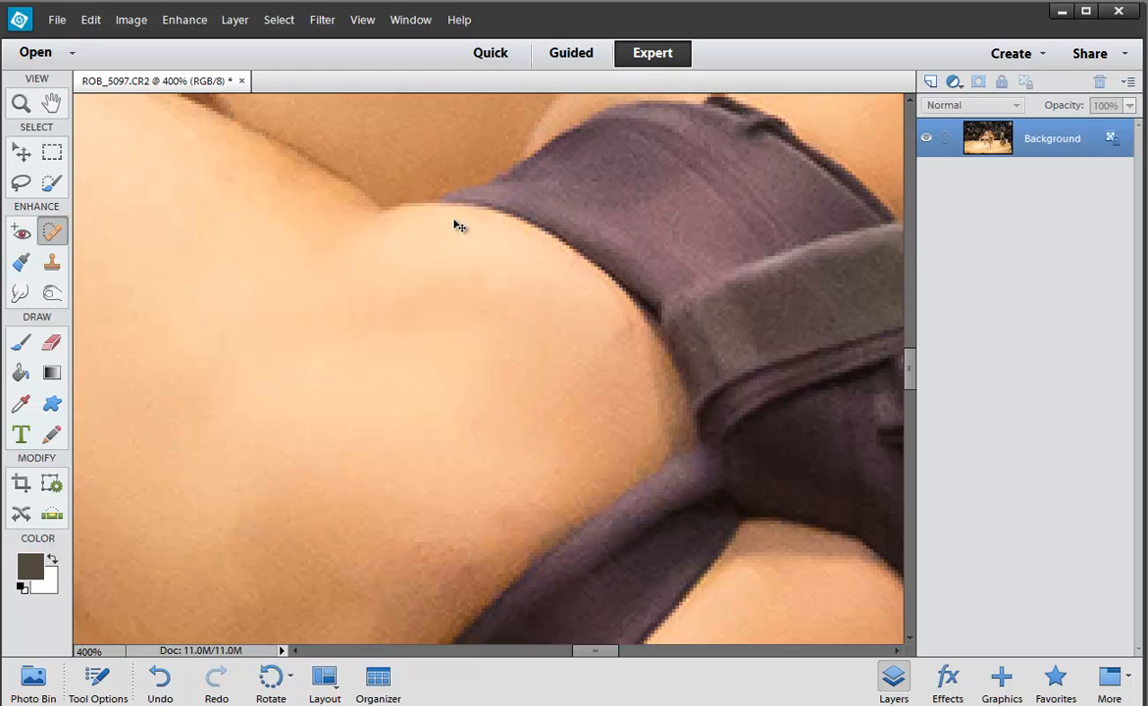
scroll(455, 225, "down", 6)
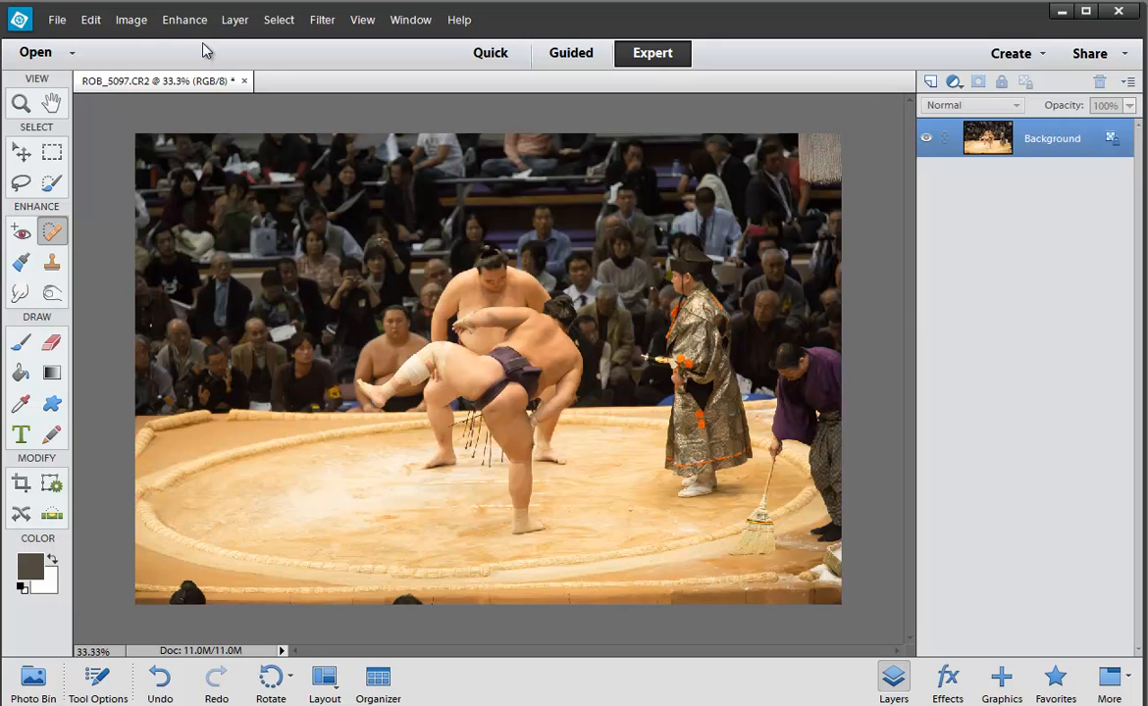
Open the Canvas Size dialog for the photo and set the new size units to inches
left_click(134, 21)
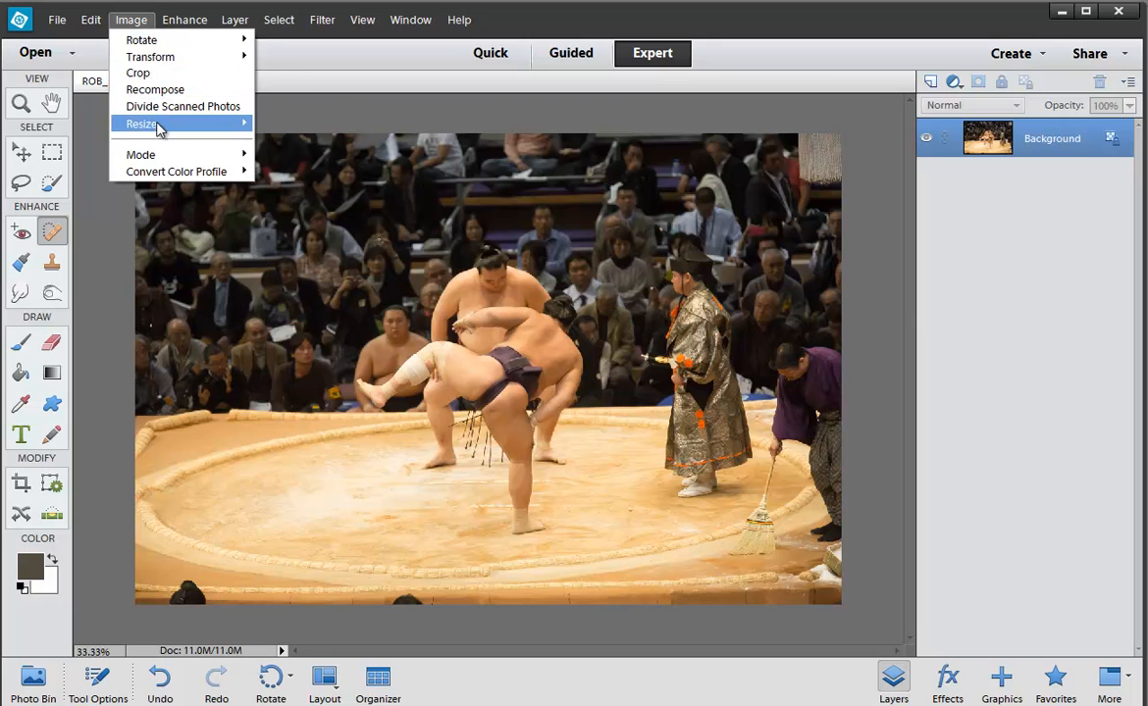
mouse_move(161, 123)
left_click(304, 144)
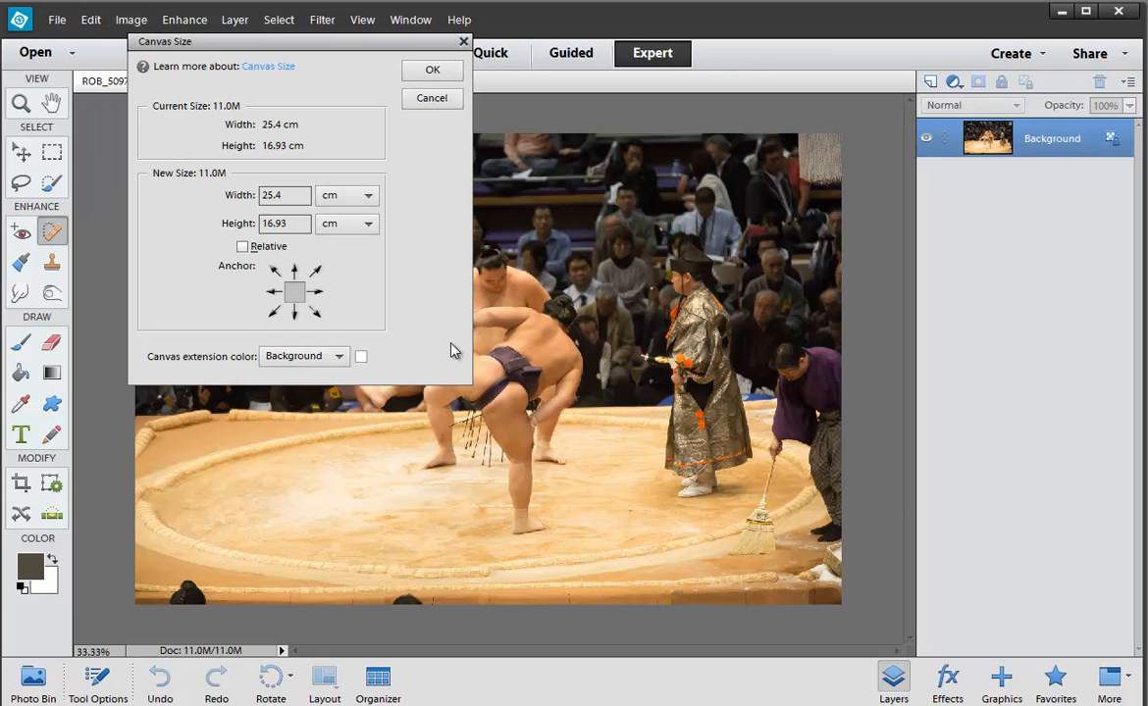
left_click_drag(381, 46, 356, 126)
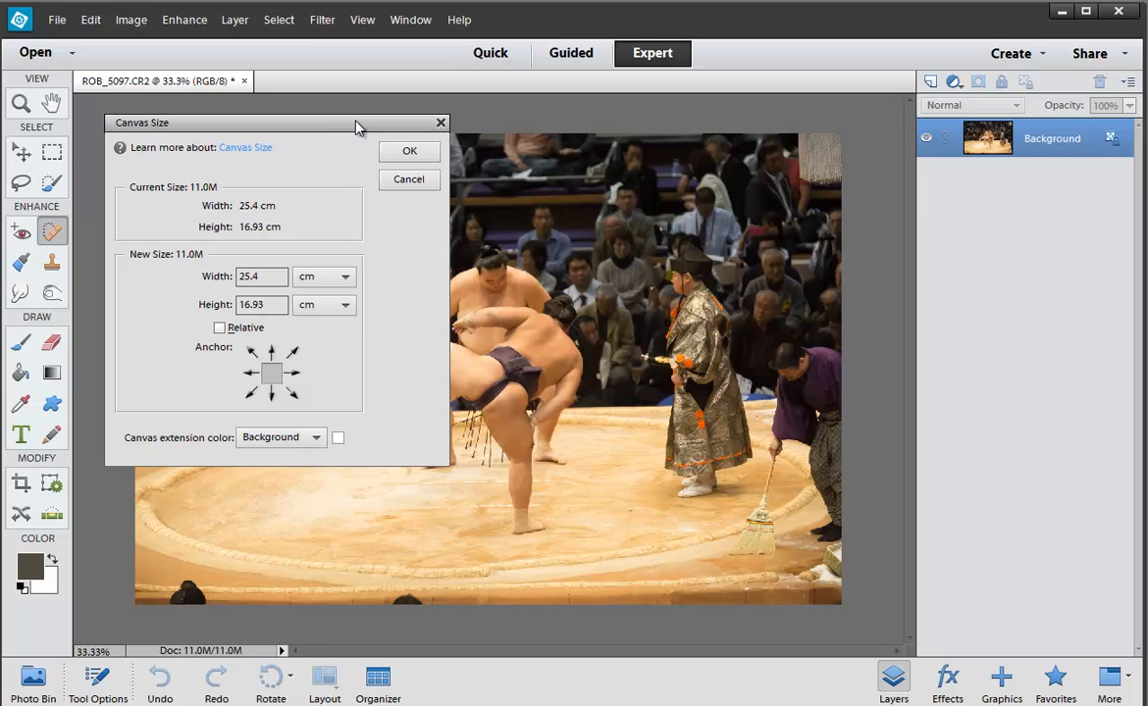
left_click(319, 278)
left_click(317, 330)
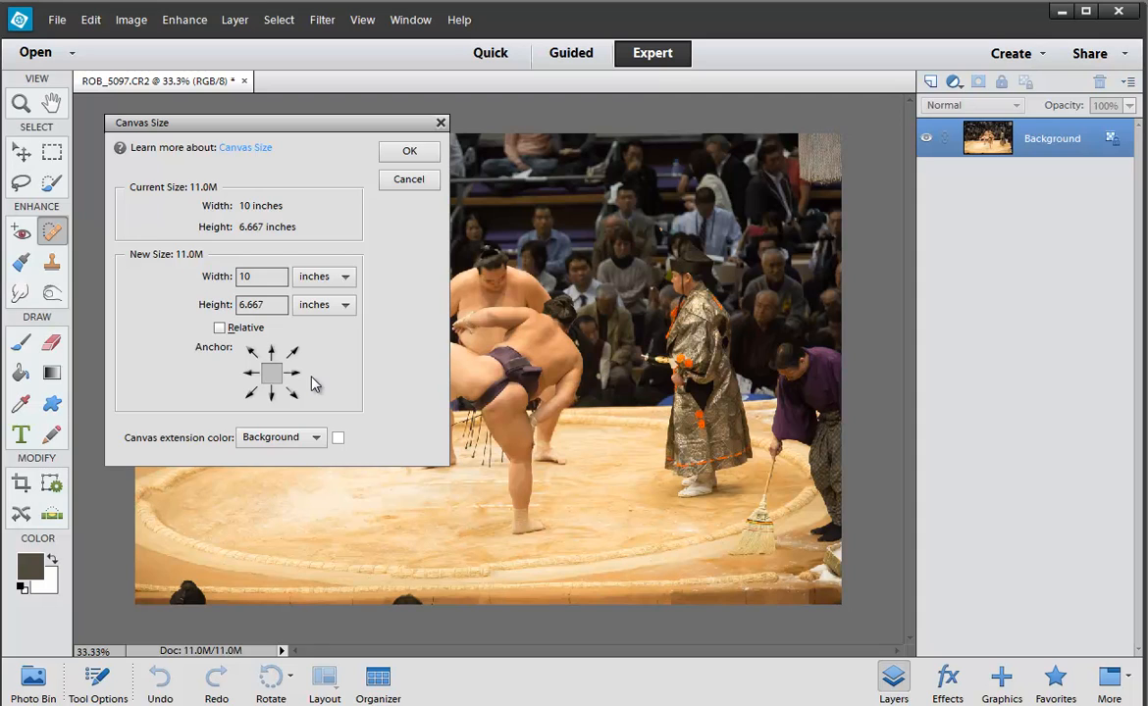
Try extending the canvas by a relative 1 inch in width and height, and undo the extension
left_click(219, 327)
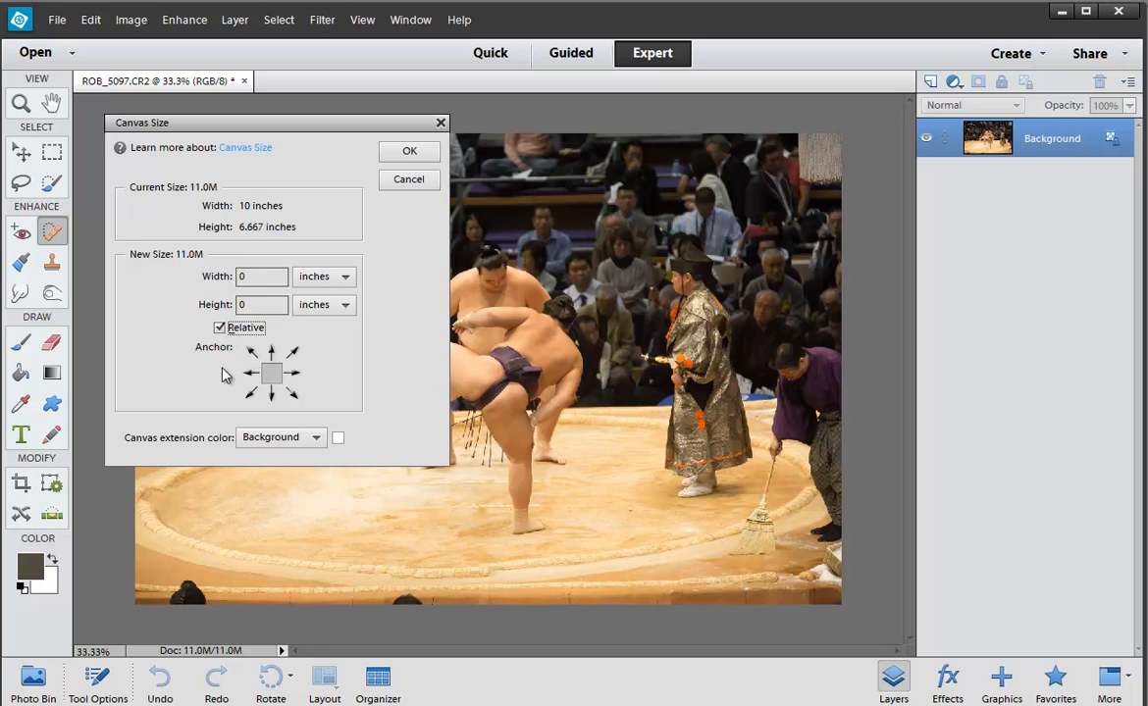
left_click(218, 278)
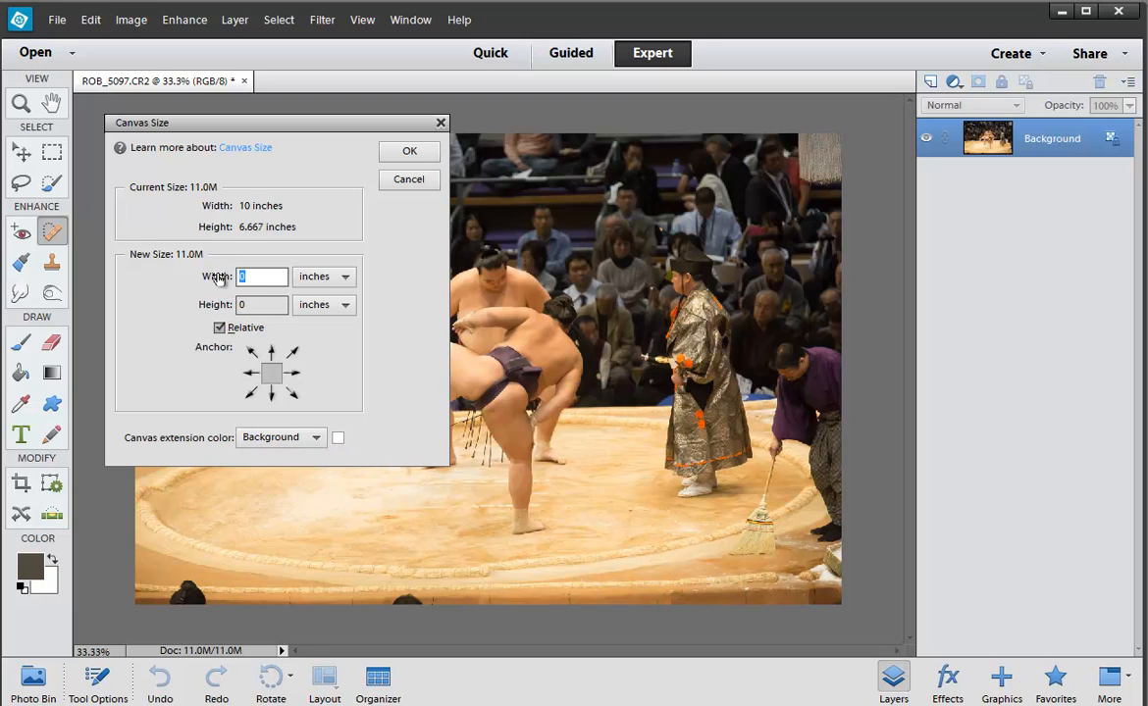
type("1")
left_click(220, 306)
type("1")
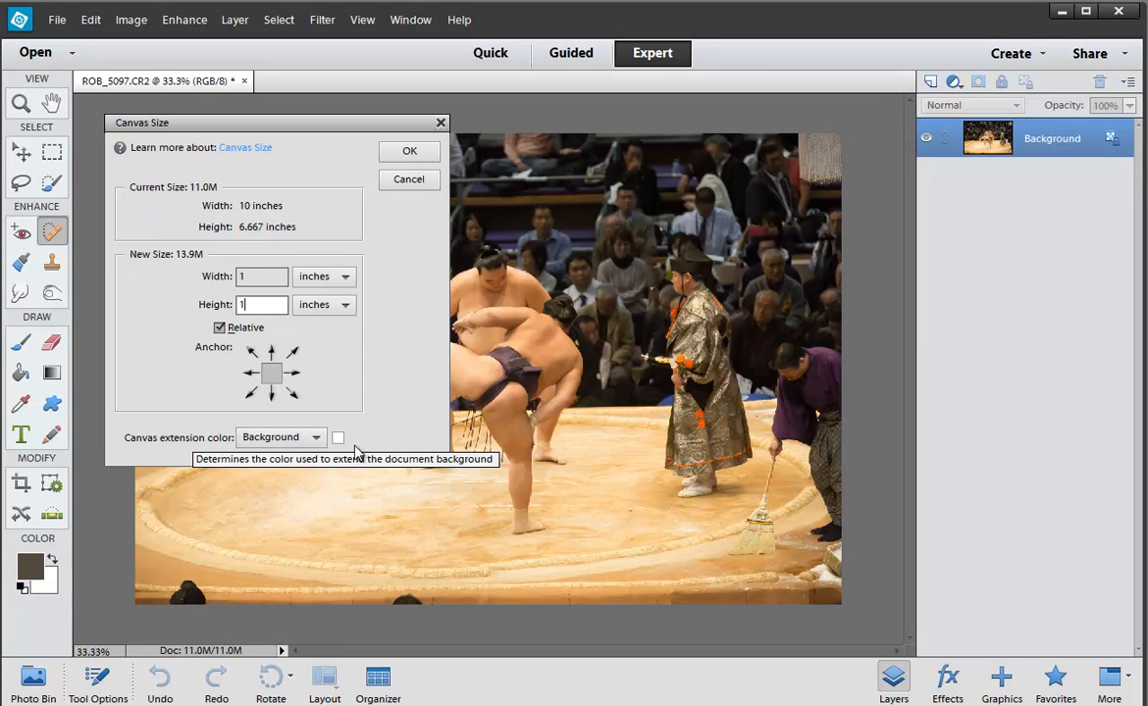
left_click(412, 154)
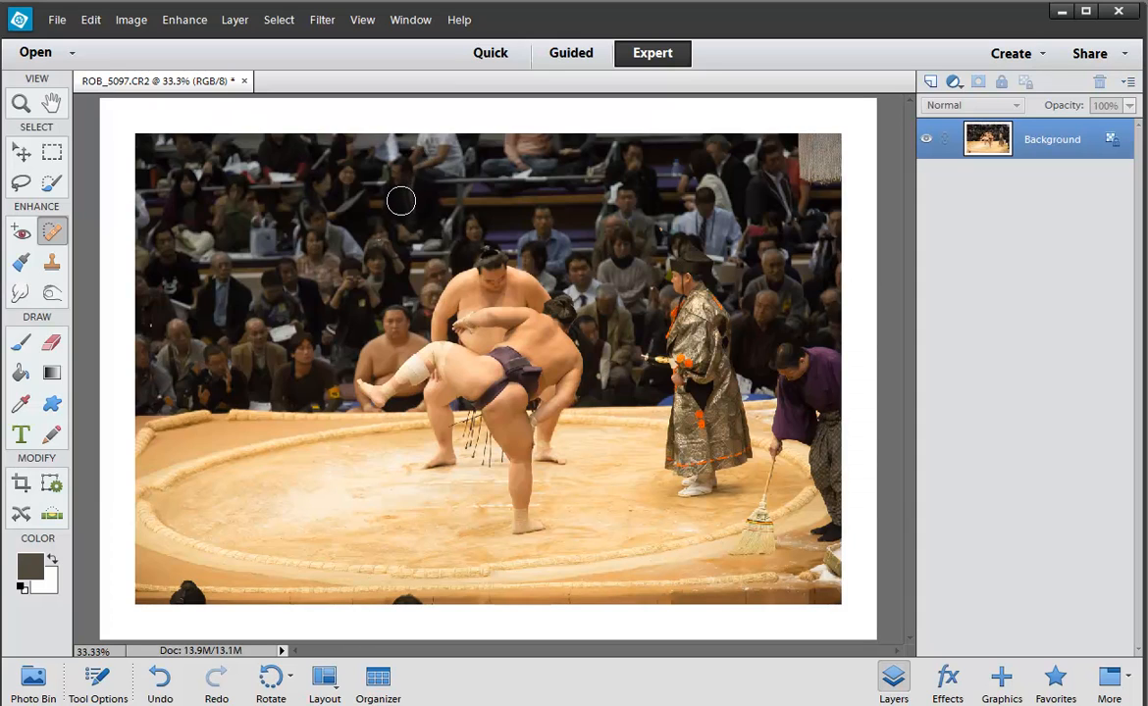
key("ctrl+z")
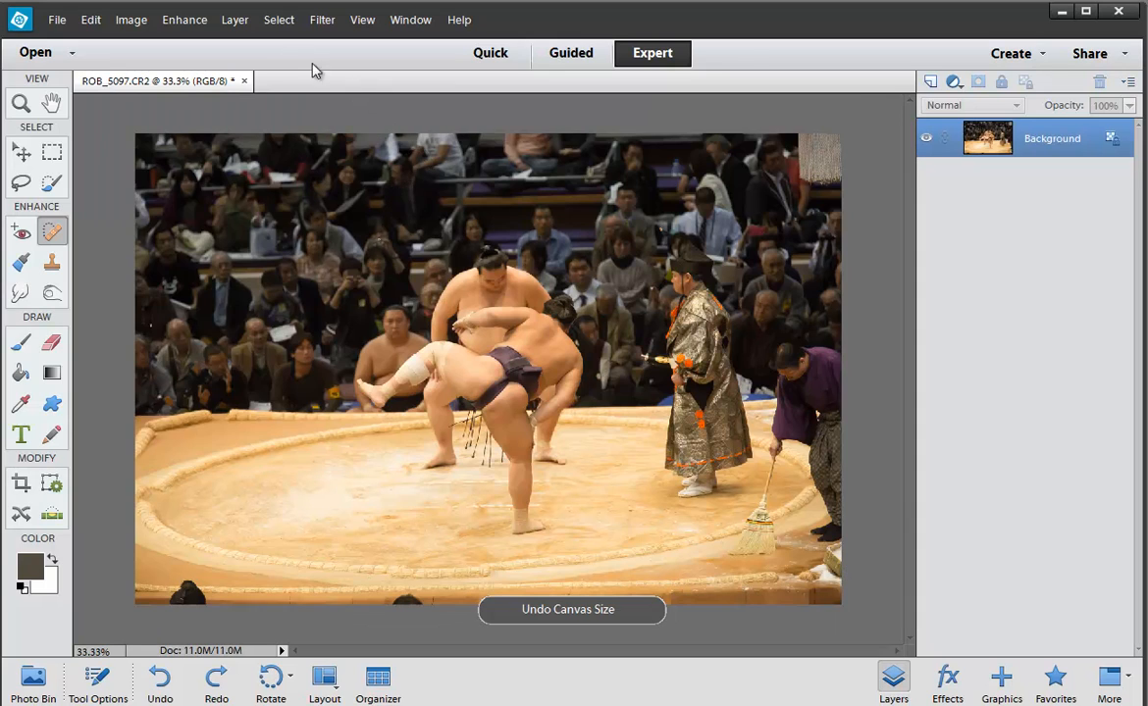
Open the Canvas Size dialog and compare the new size with the Relative option off and on, leaving it on
left_click(131, 22)
mouse_move(194, 125)
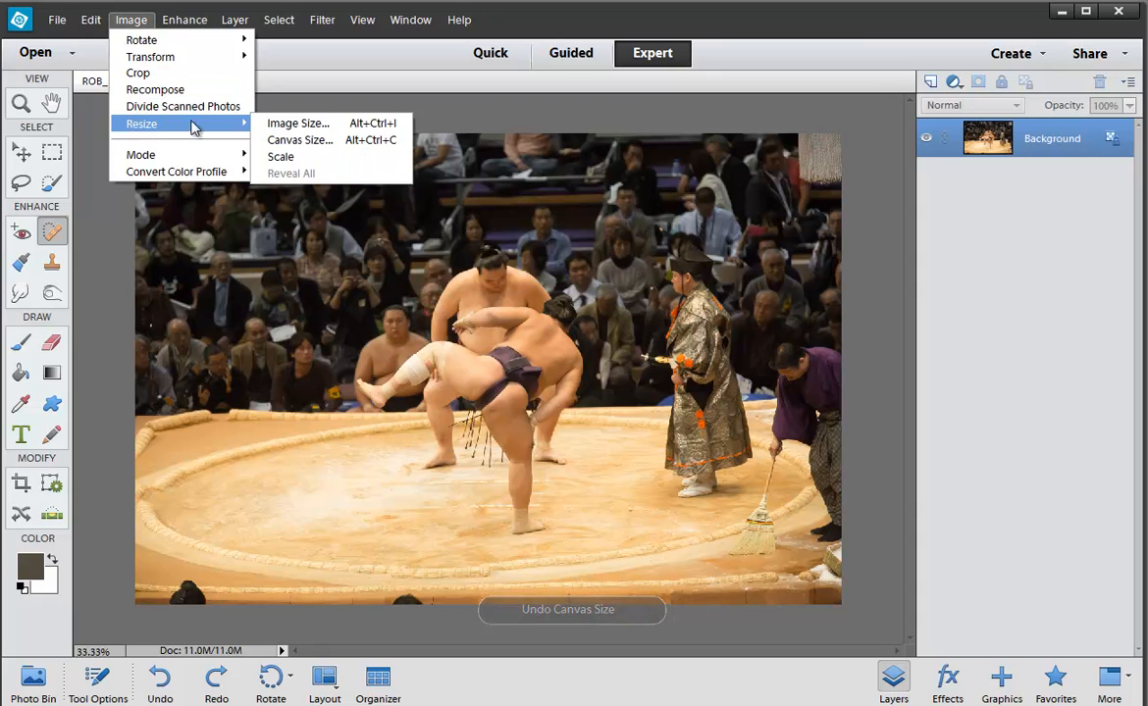
left_click(270, 142)
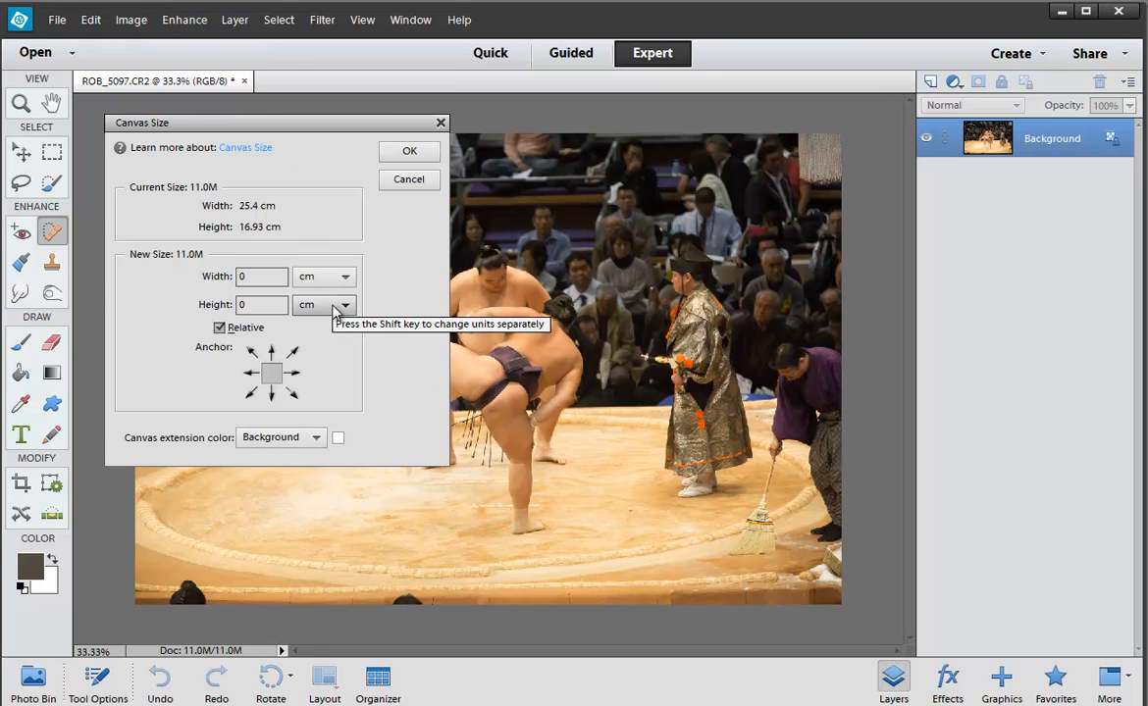
left_click(220, 330)
left_click(221, 330)
left_click(221, 330)
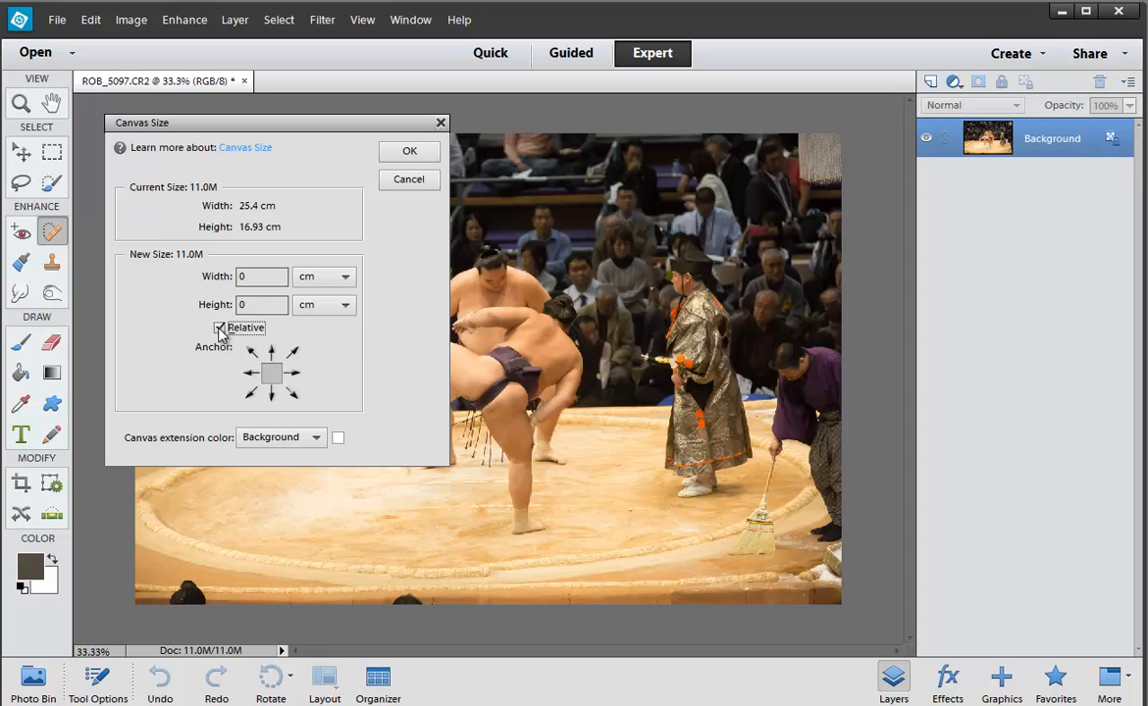
left_click(220, 330)
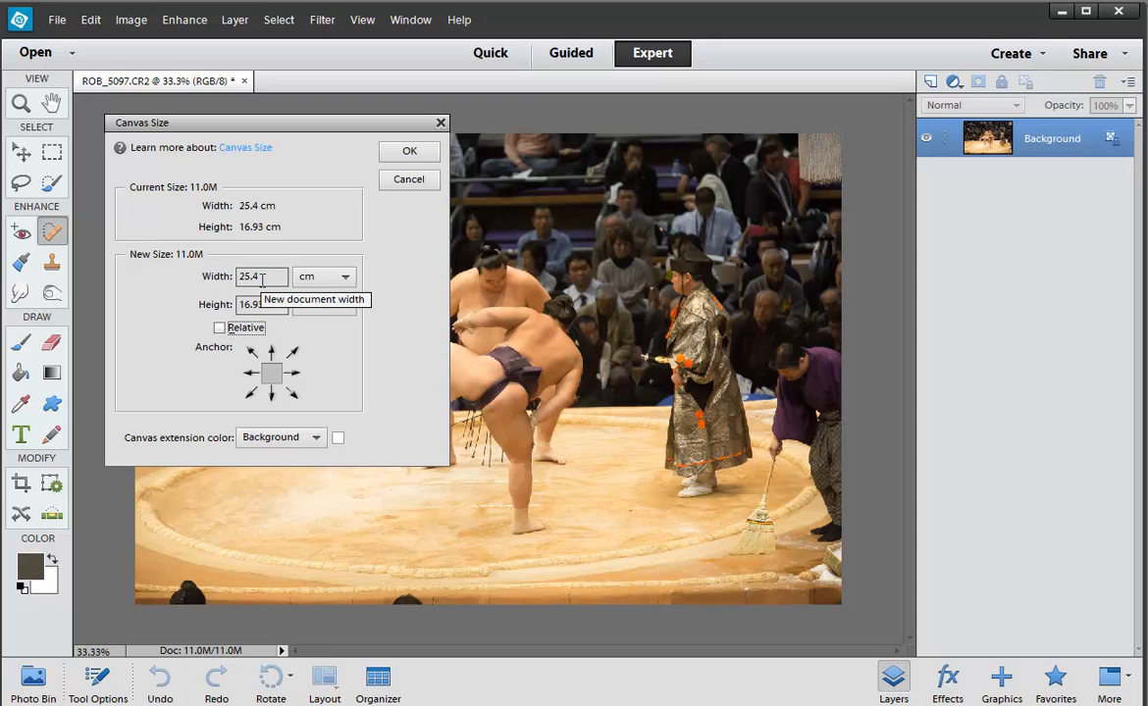
left_click(220, 329)
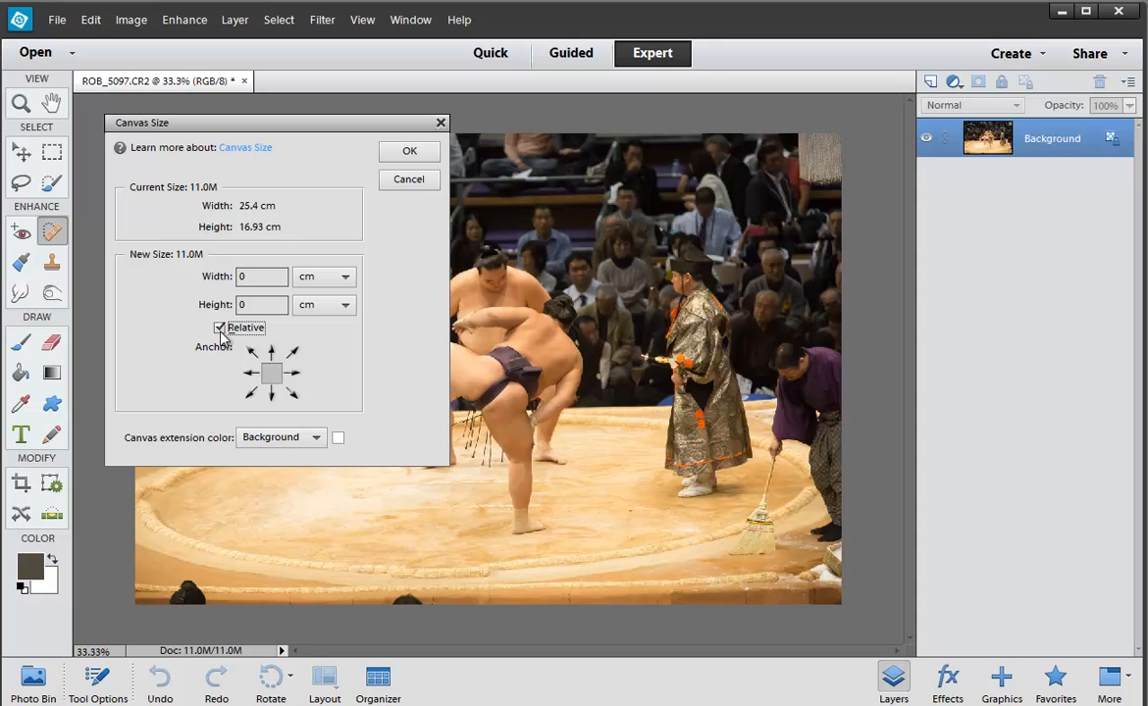
Set the canvas units to inches and extend the canvas by a relative 1 inch in width and height
left_click(268, 277)
double_click(268, 276)
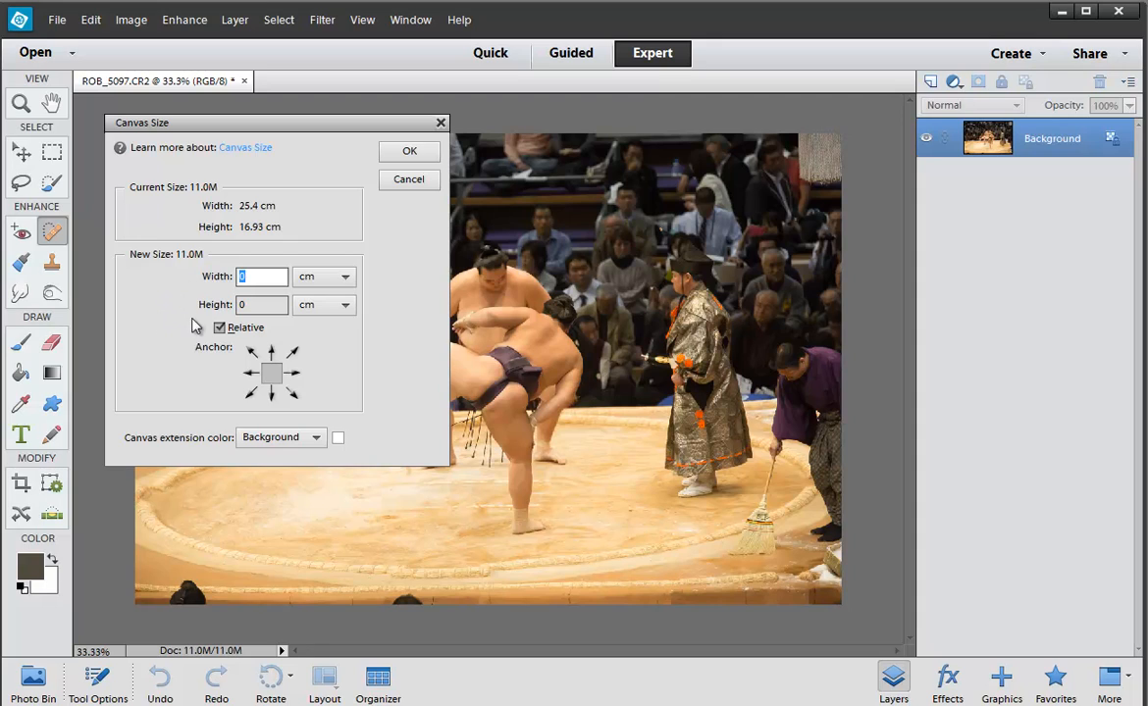
left_click(217, 308)
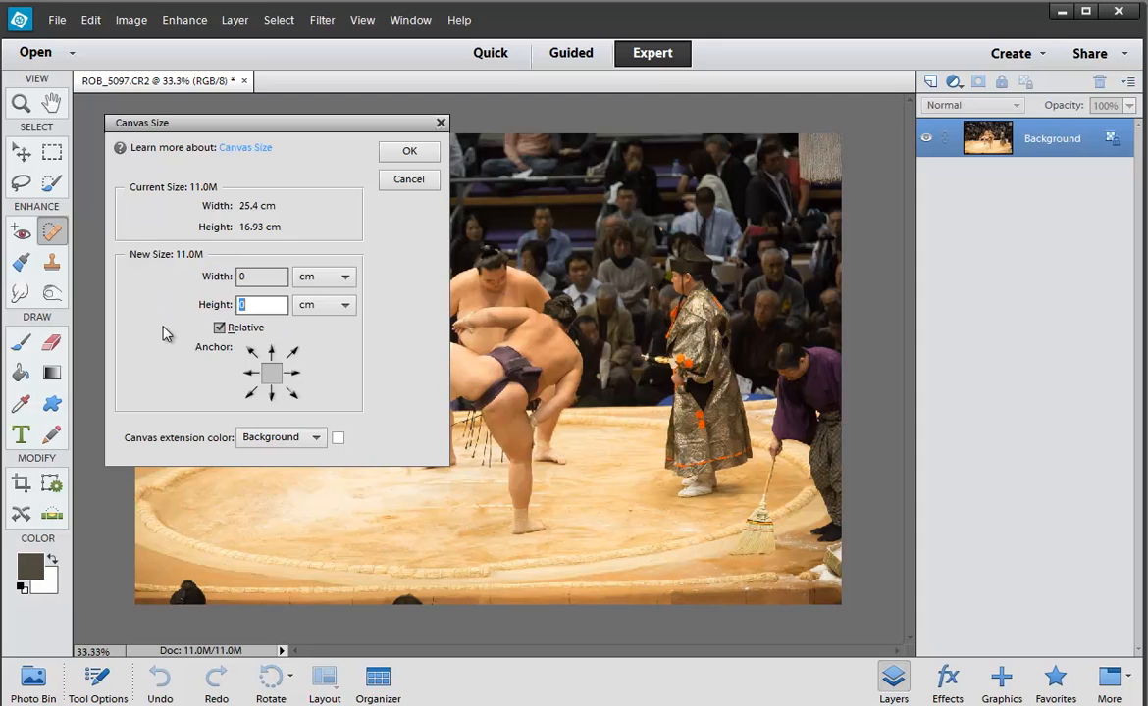
left_click(217, 280)
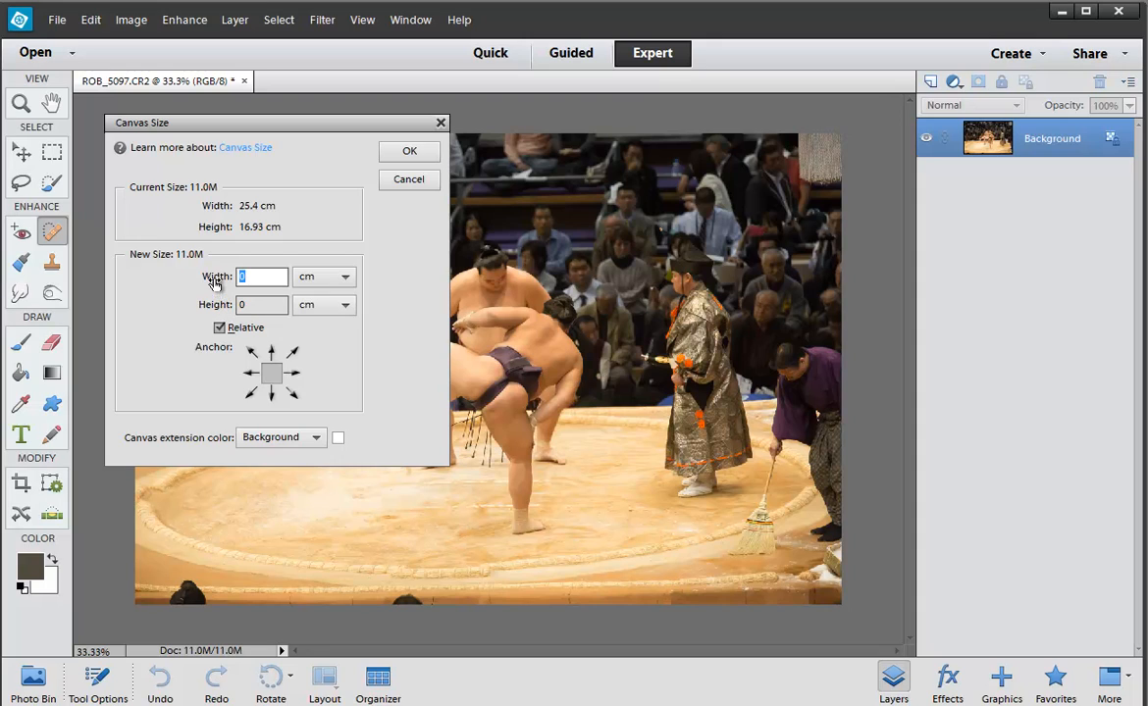
left_click_drag(214, 280, 250, 278)
left_click(324, 277)
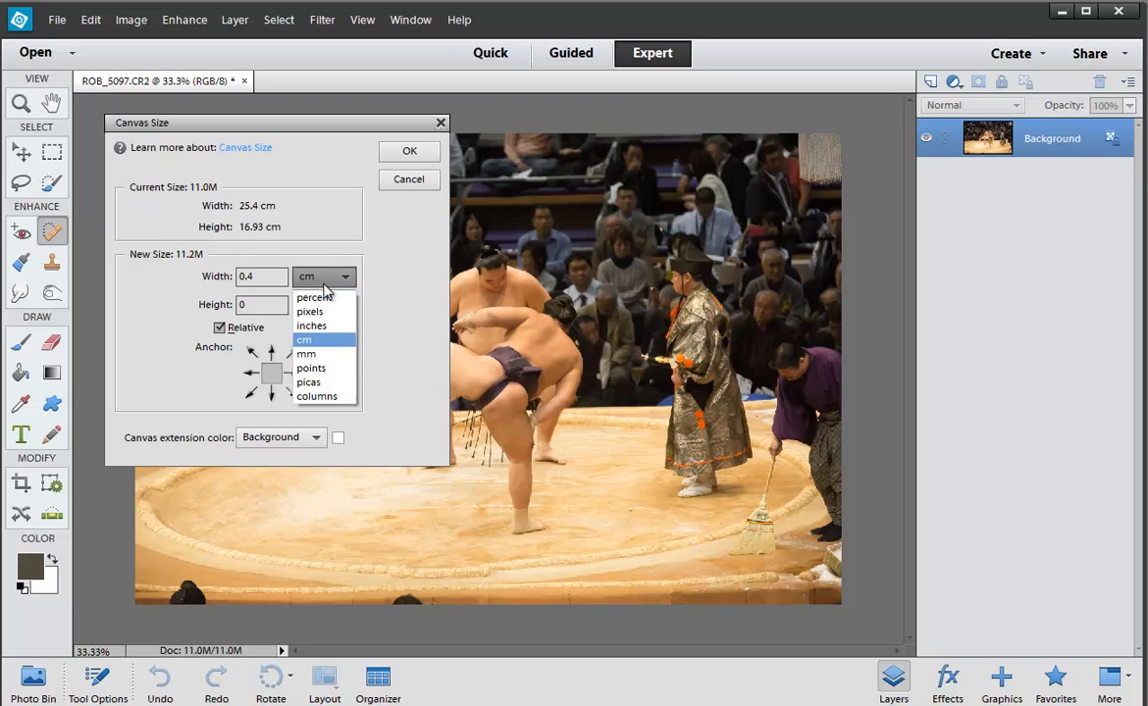
left_click(324, 326)
left_click_drag(217, 285, 227, 276)
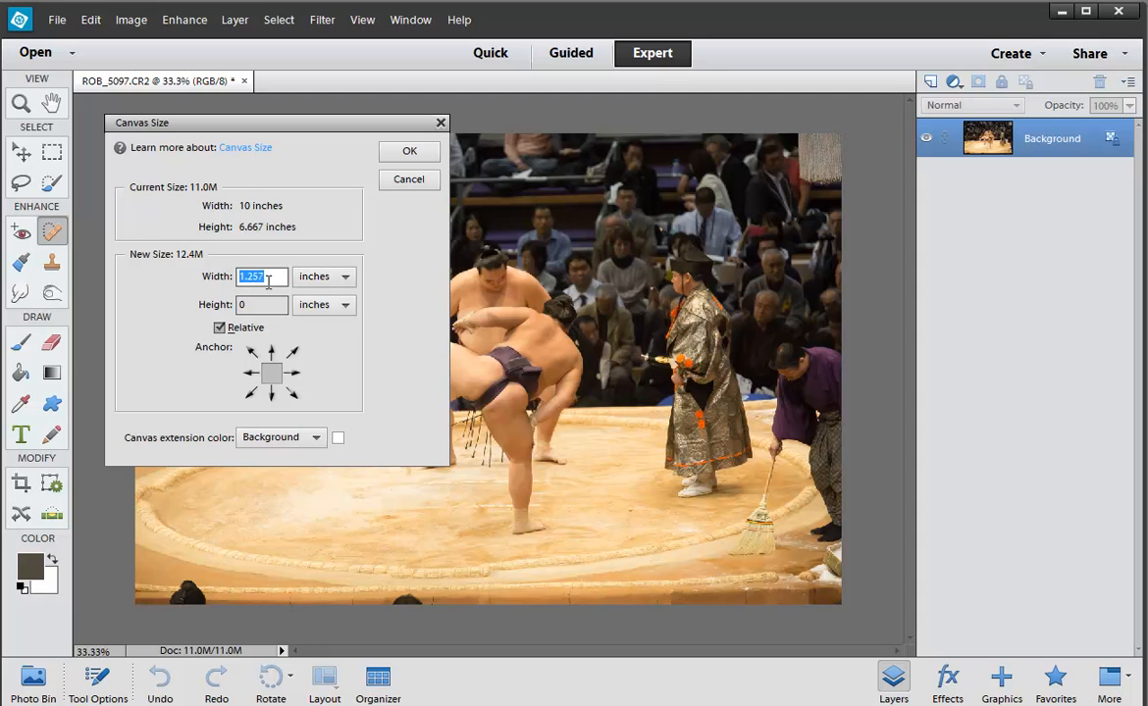
type("1")
key("Tab")
type("1")
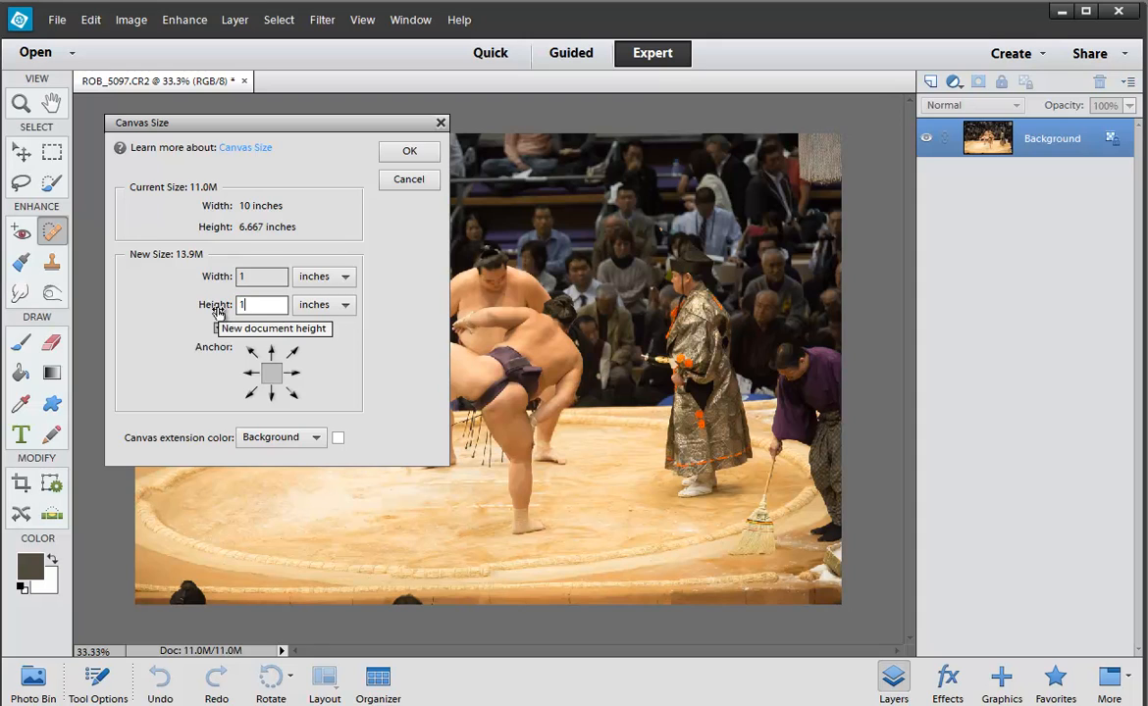
mouse_move(216, 312)
left_mouse_down()
mouse_move(175, 312)
mouse_move(225, 310)
left_mouse_up()
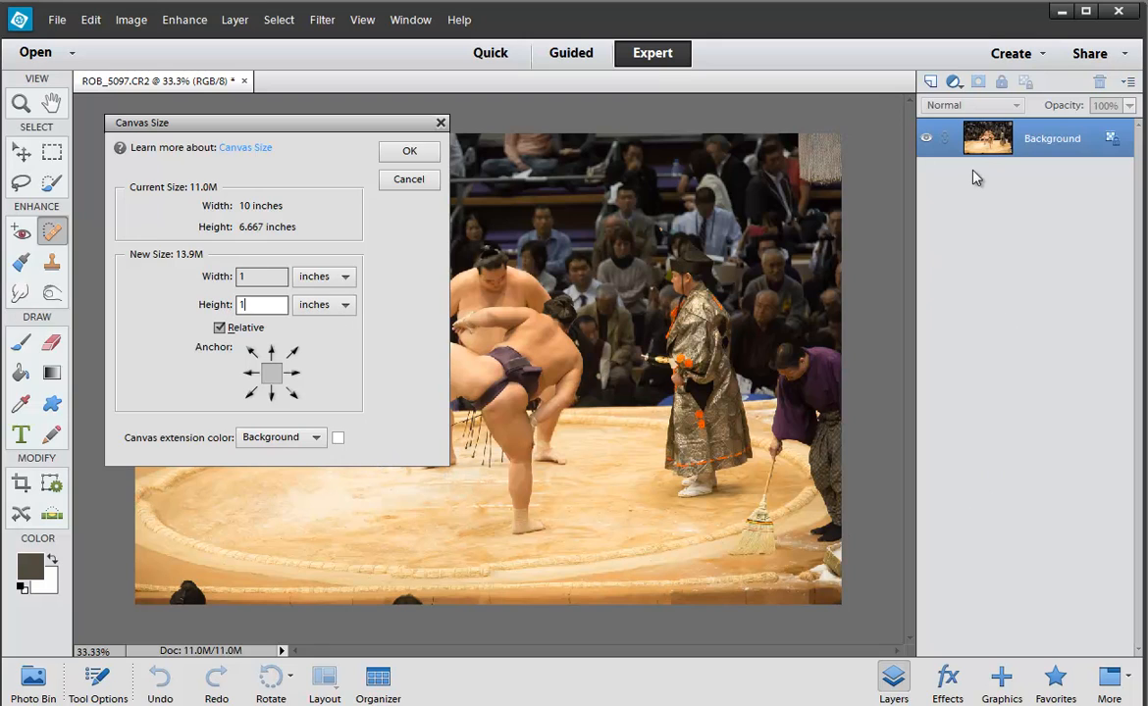
left_click(413, 151)
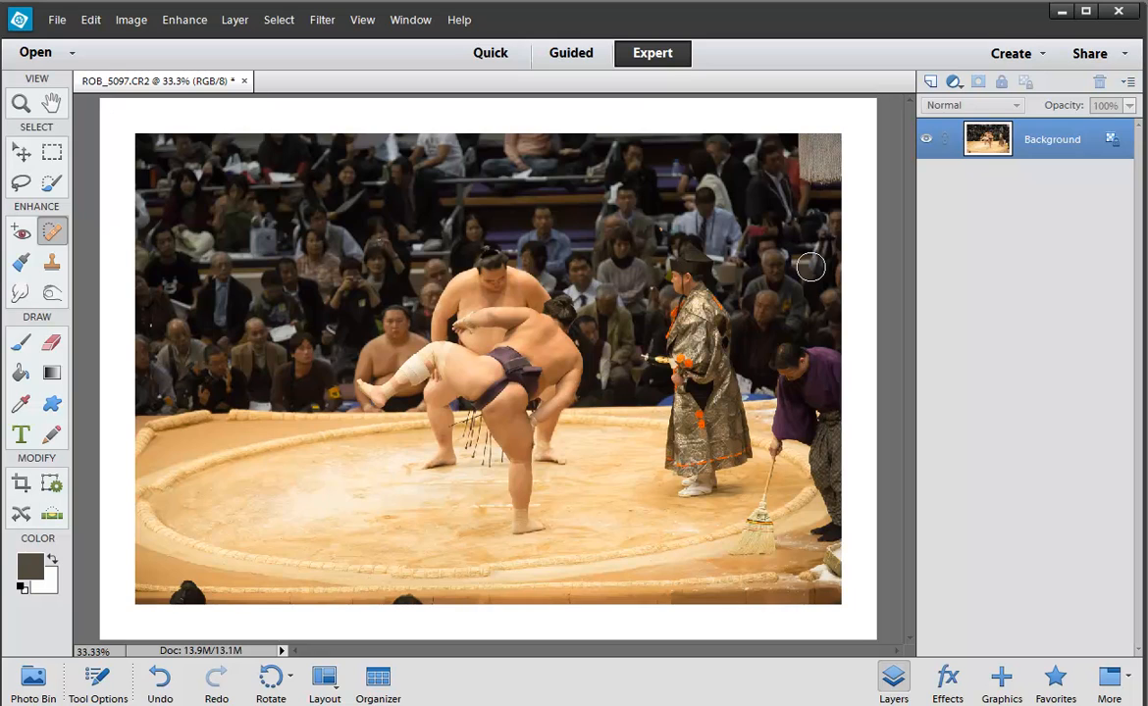
Open the Canvas Size dialog for the bordered photo and set the canvas extension color to Black
left_click(127, 21)
mouse_move(157, 136)
left_click(298, 140)
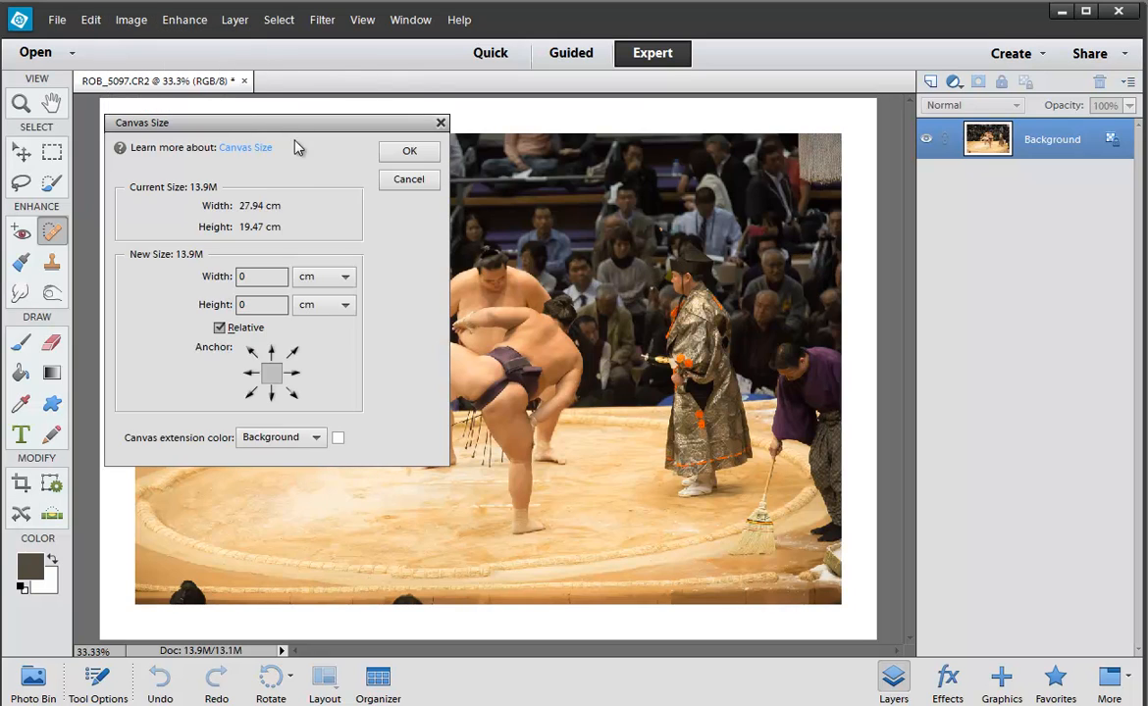
left_click(257, 437)
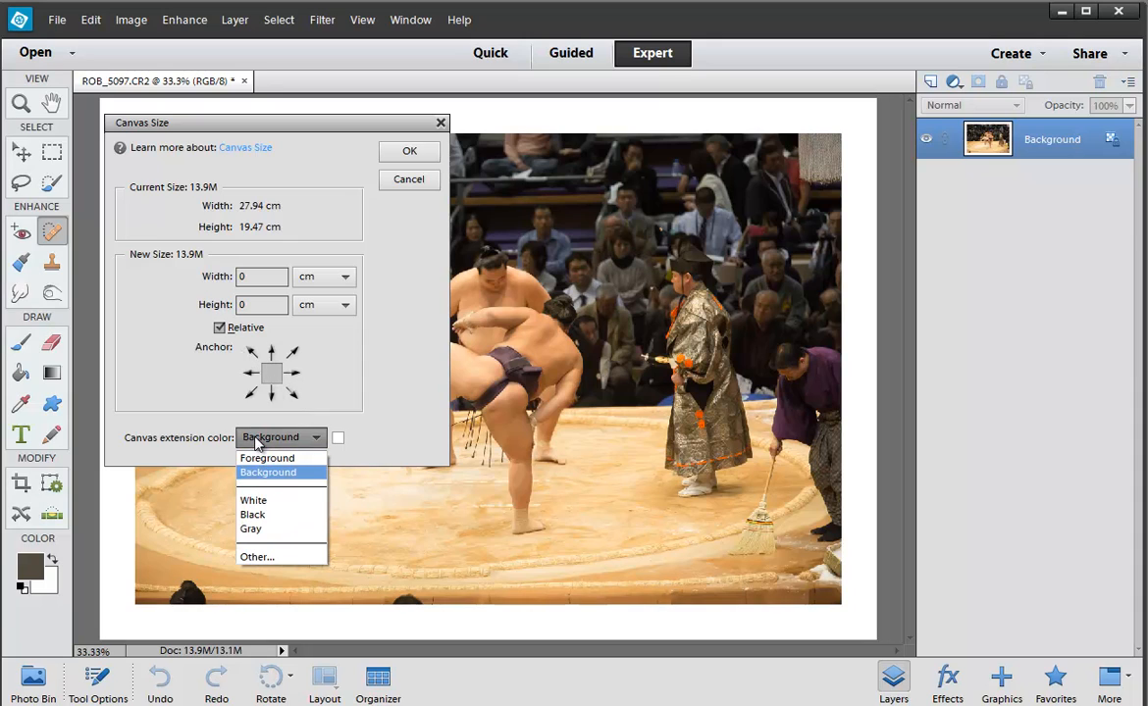
left_click(253, 514)
Set the canvas units to mm and extend the canvas by a relative 2 mm in width and height
left_click(308, 278)
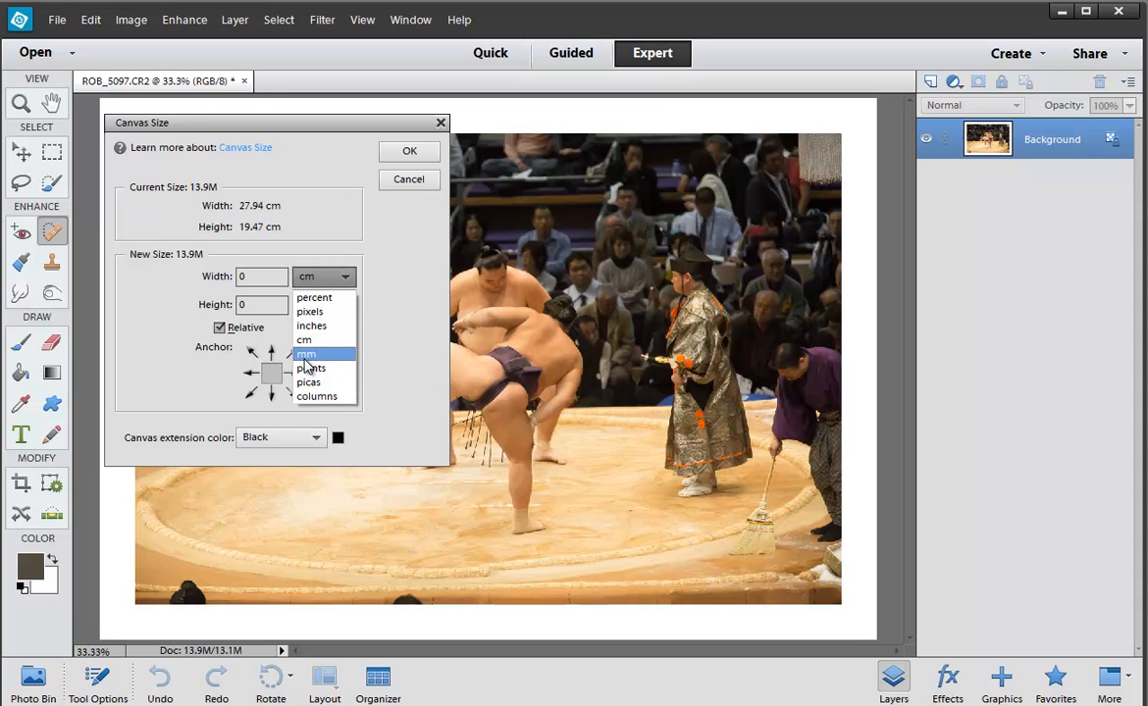
left_click(306, 354)
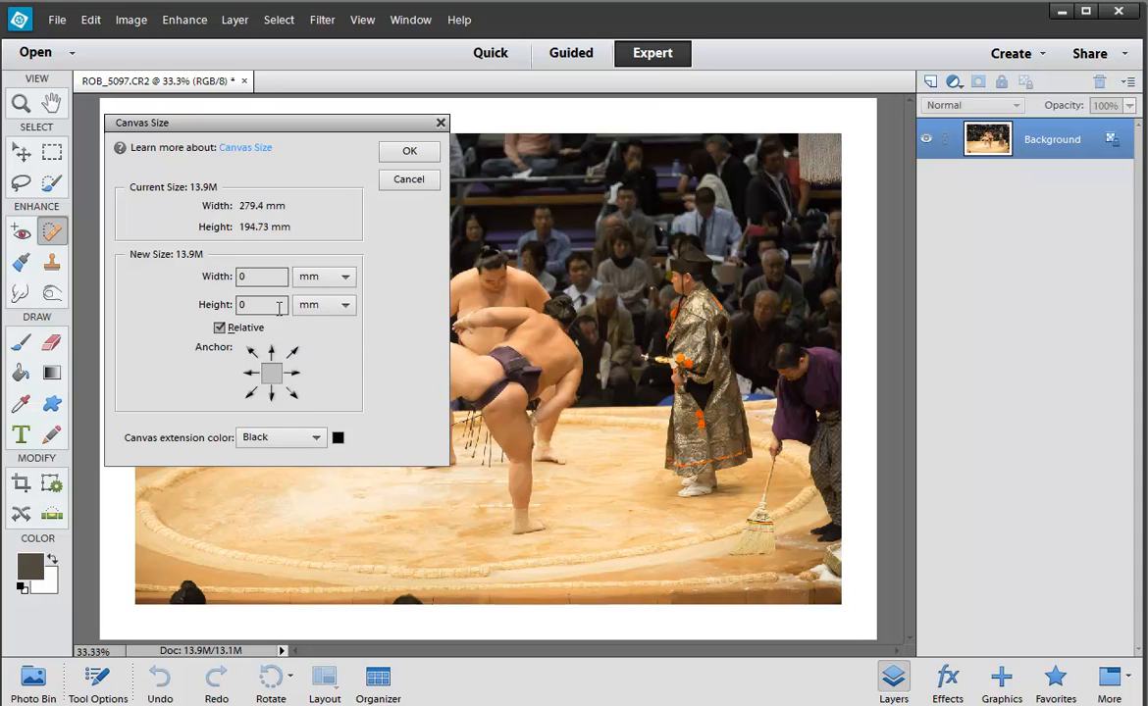
left_click(213, 277)
type("2")
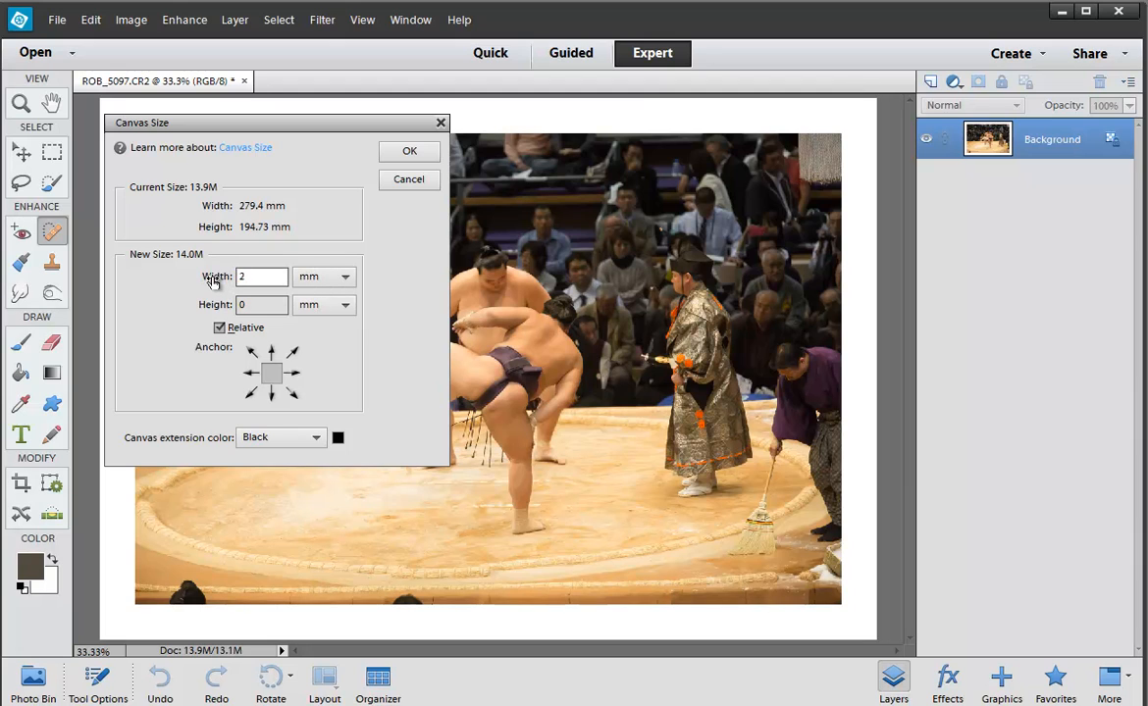
left_click(211, 304)
type("2")
left_click(407, 152)
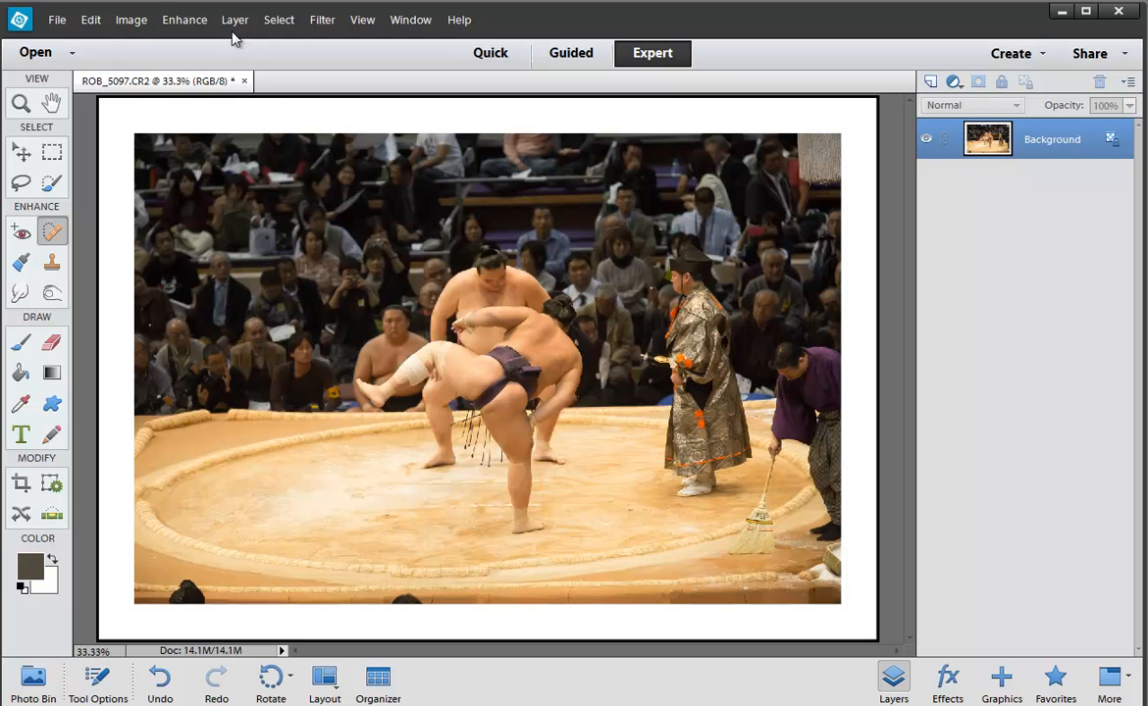
Open the Canvas Size dialog for the black-edged photo and set the canvas extension color to White
left_click(90, 20)
mouse_move(131, 19)
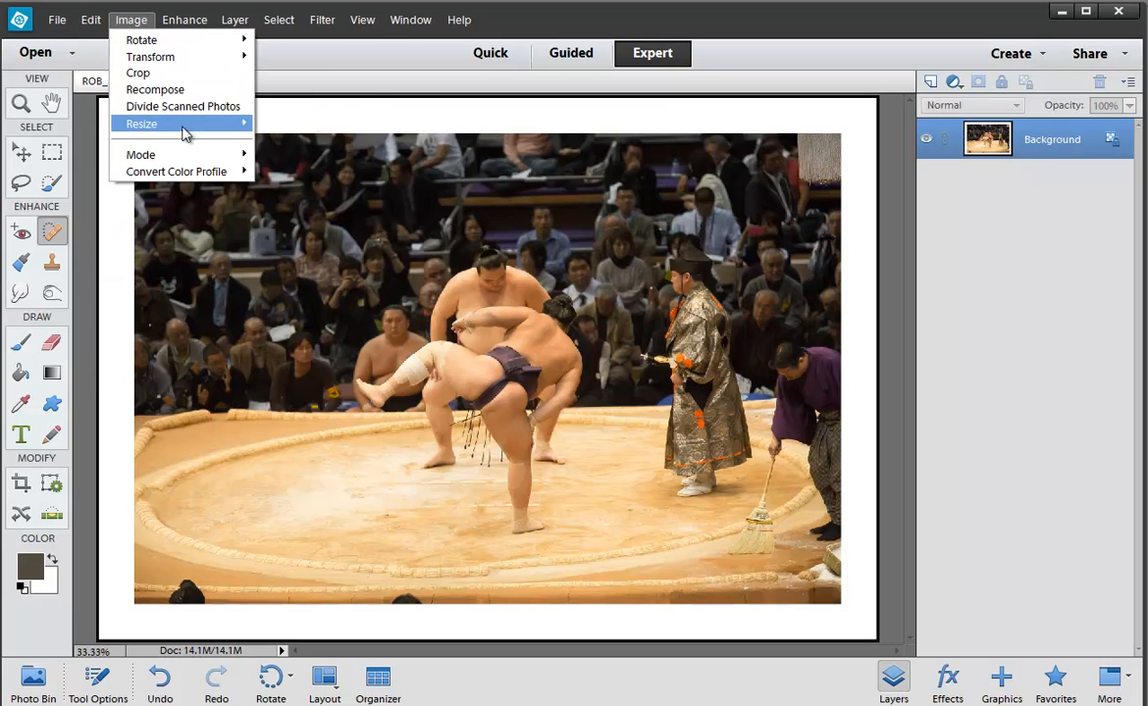
mouse_move(192, 124)
left_click(270, 144)
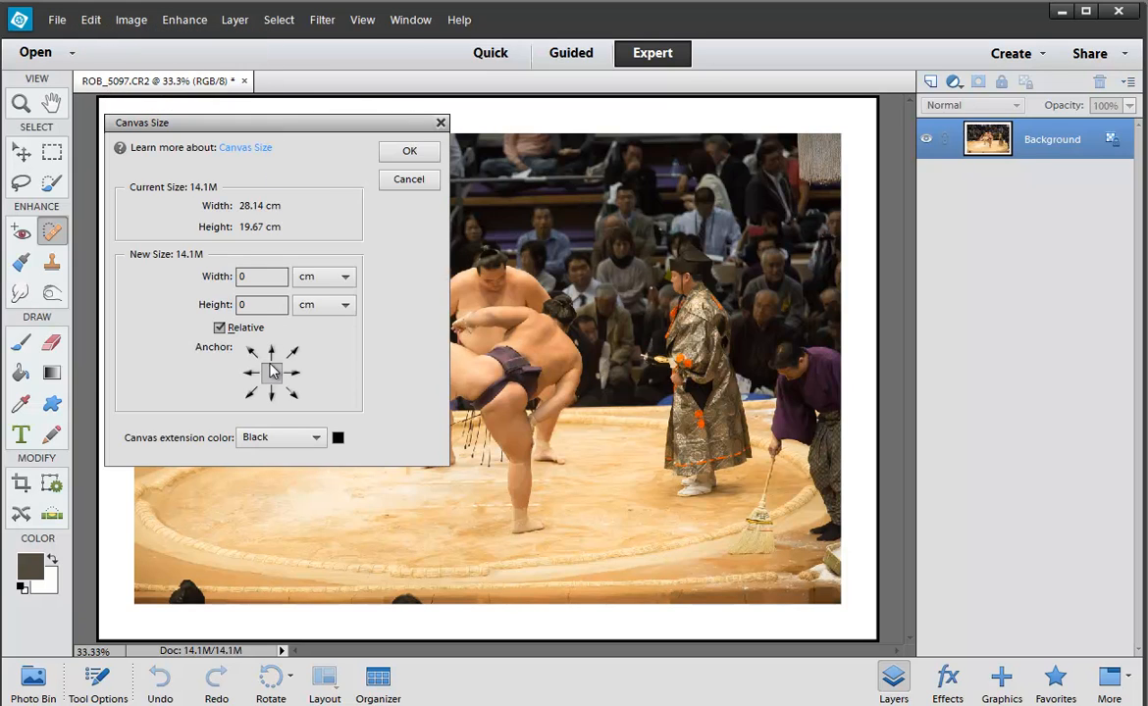
left_click(263, 305)
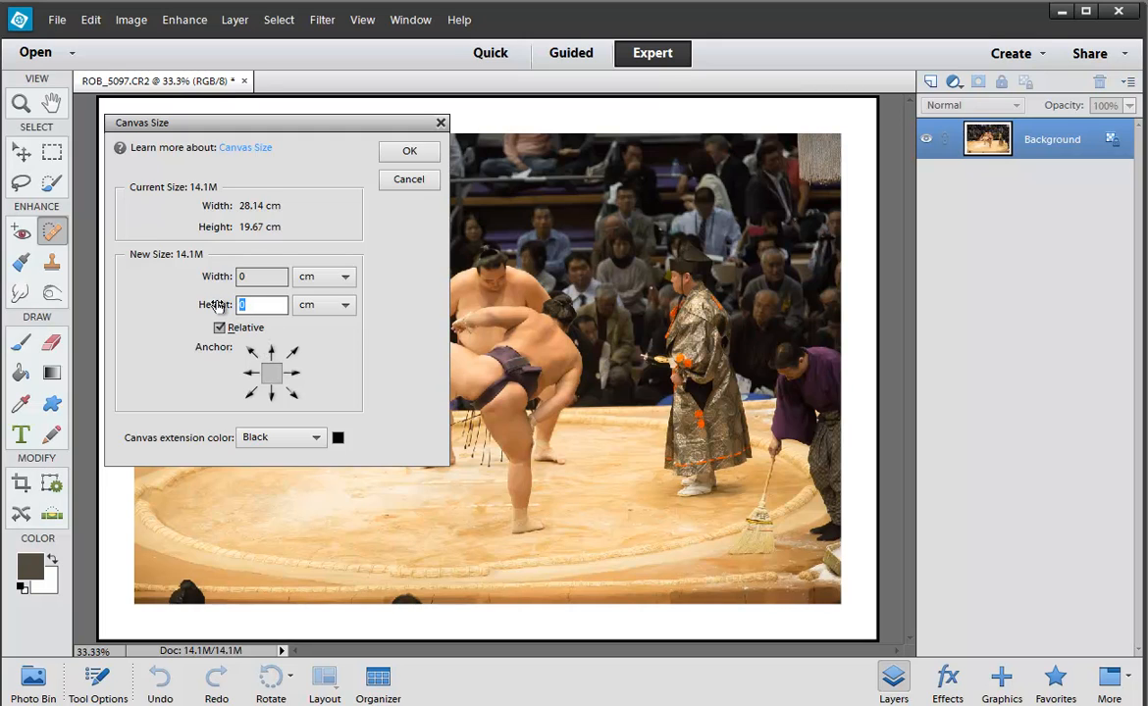
left_click(275, 438)
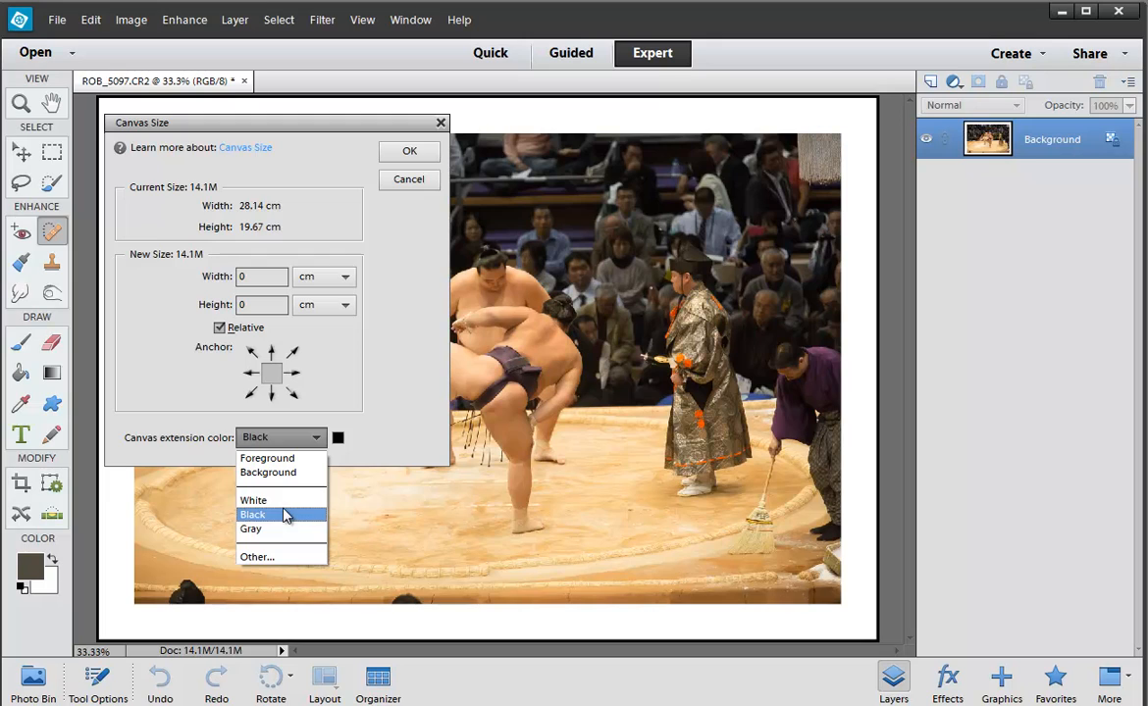
left_click(282, 501)
Extend the canvas by a relative 3 cm in height and width, and bring the whole framed photo into view
left_click_drag(225, 304, 218, 306)
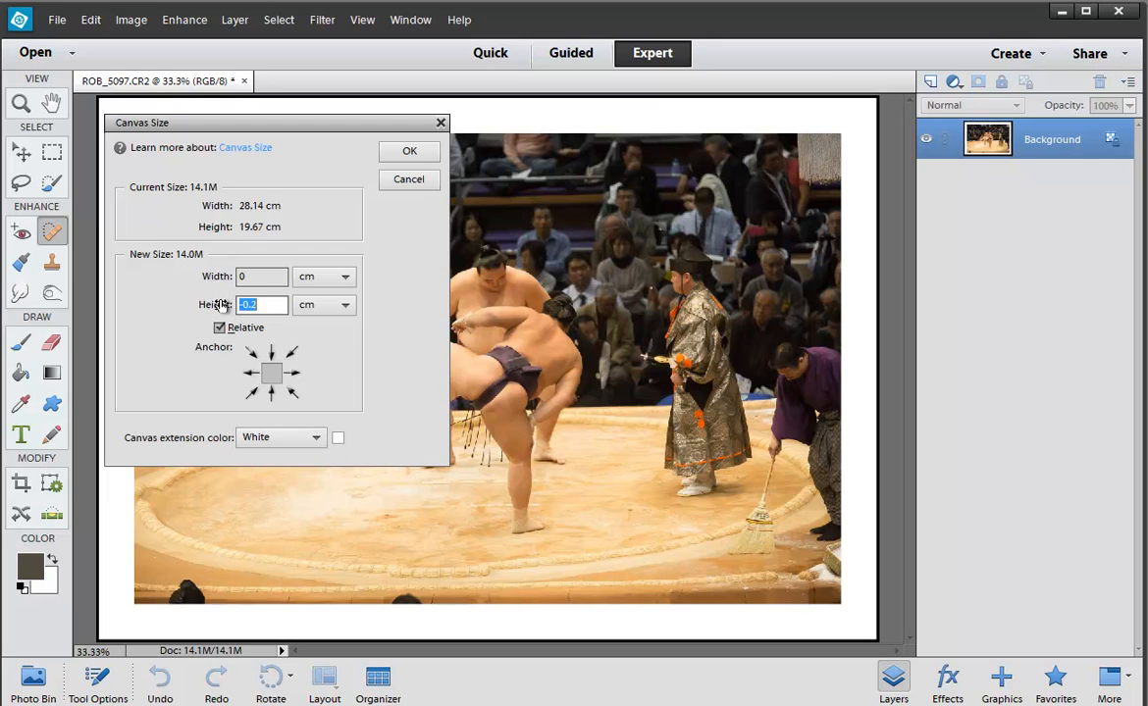
type("3")
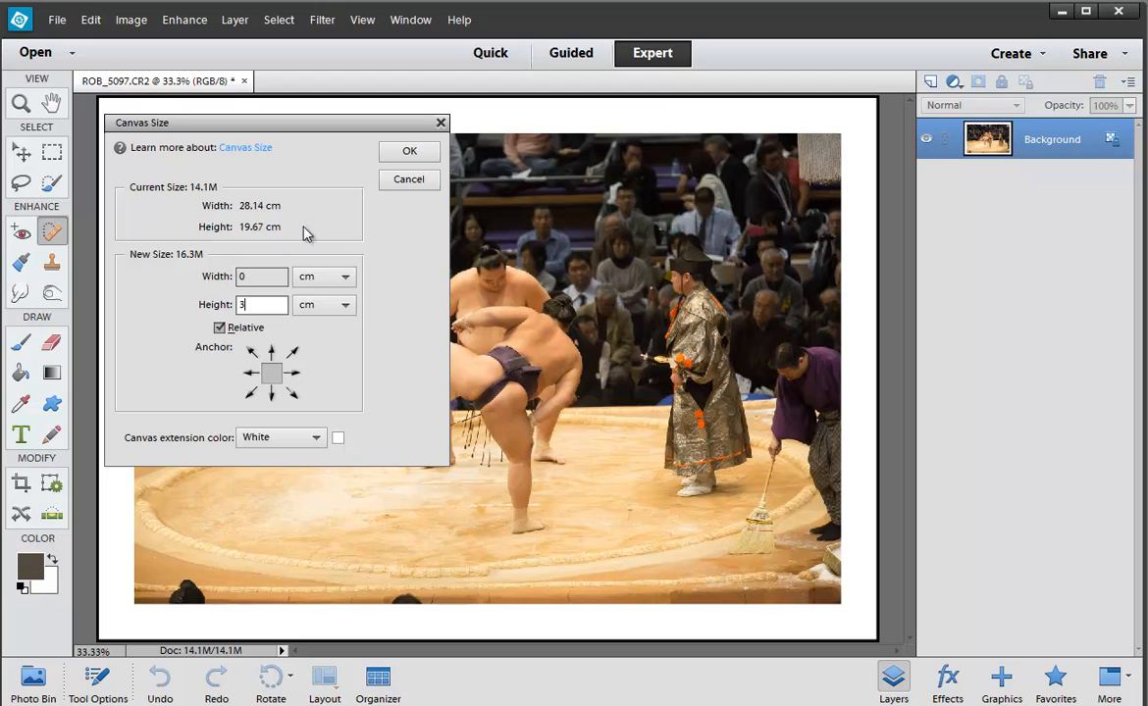
left_click(216, 275)
type("3")
key("Return")
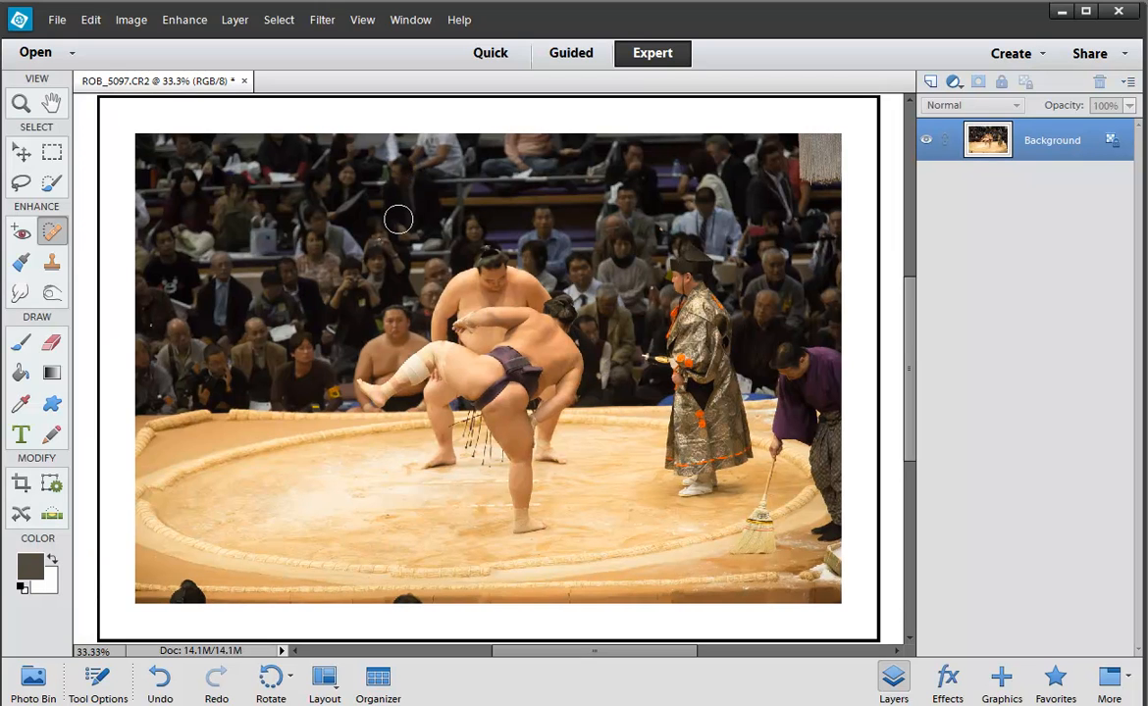
key("ctrl+0")
key("ctrl+minus")
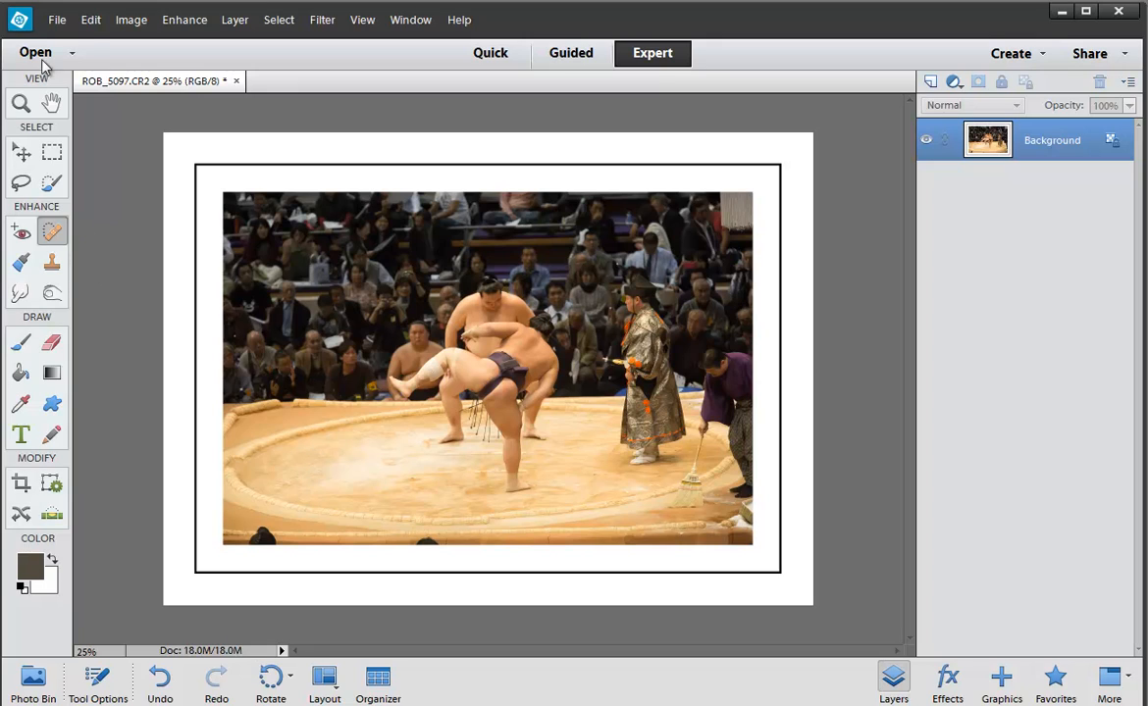
Extend the white canvas by a relative 1 cm in height, anchored at the top center to add space below the photo
left_click(128, 21)
mouse_move(172, 122)
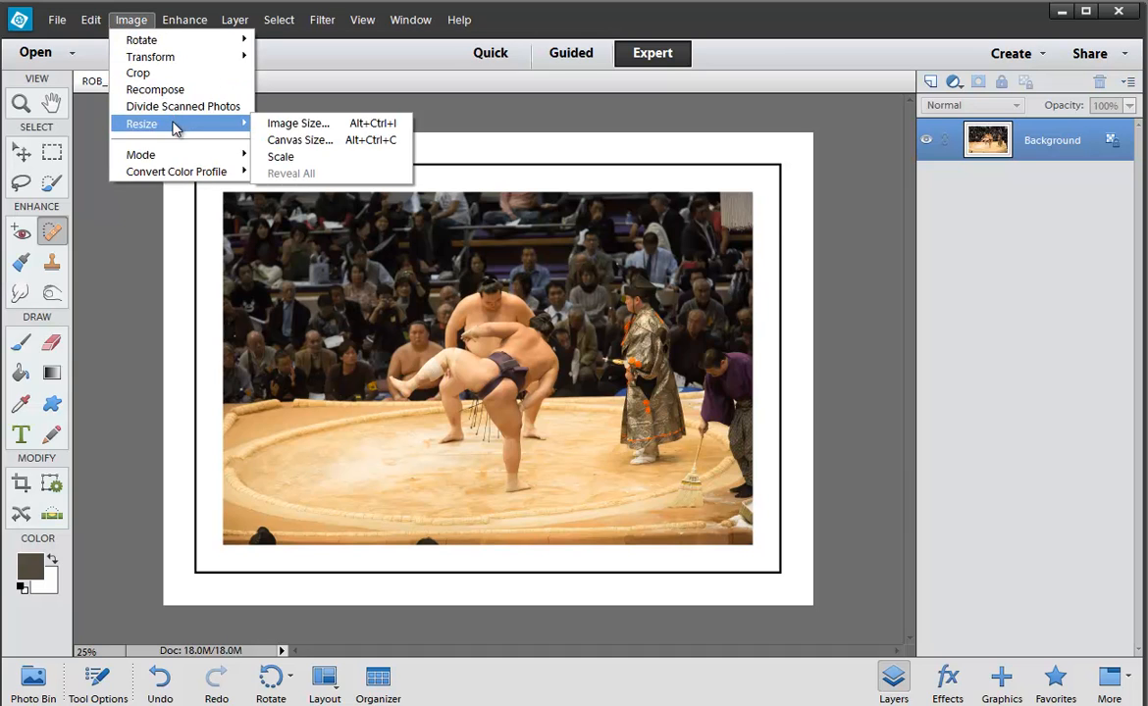
left_click(349, 138)
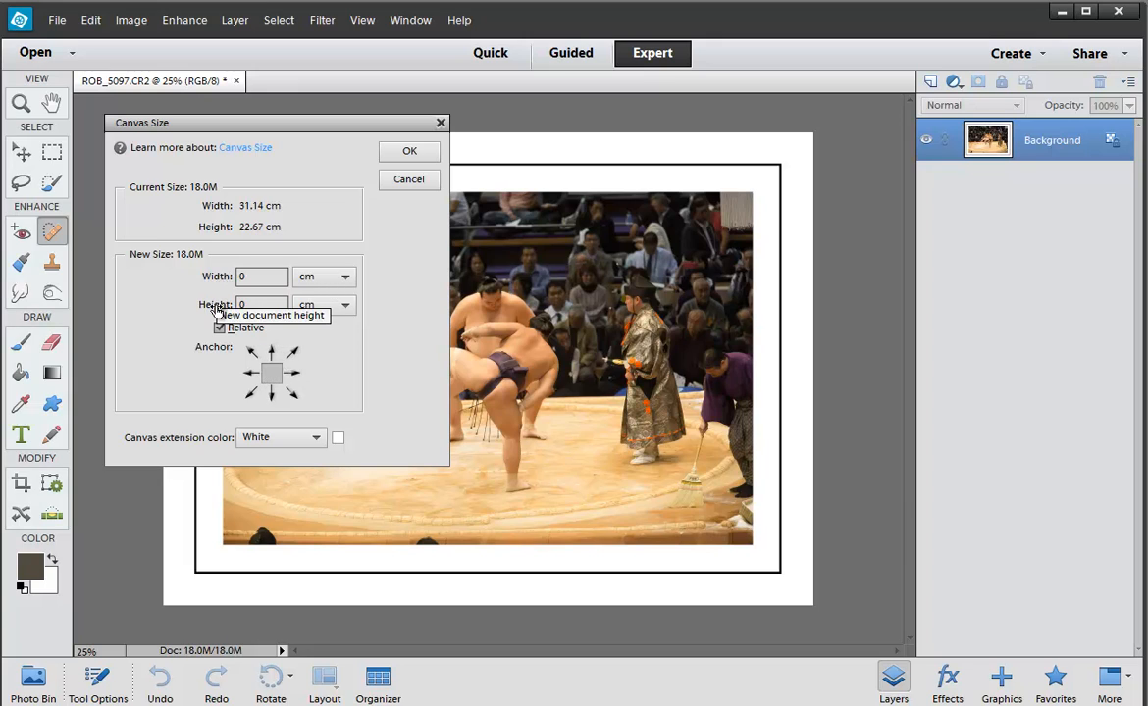
left_click(216, 308)
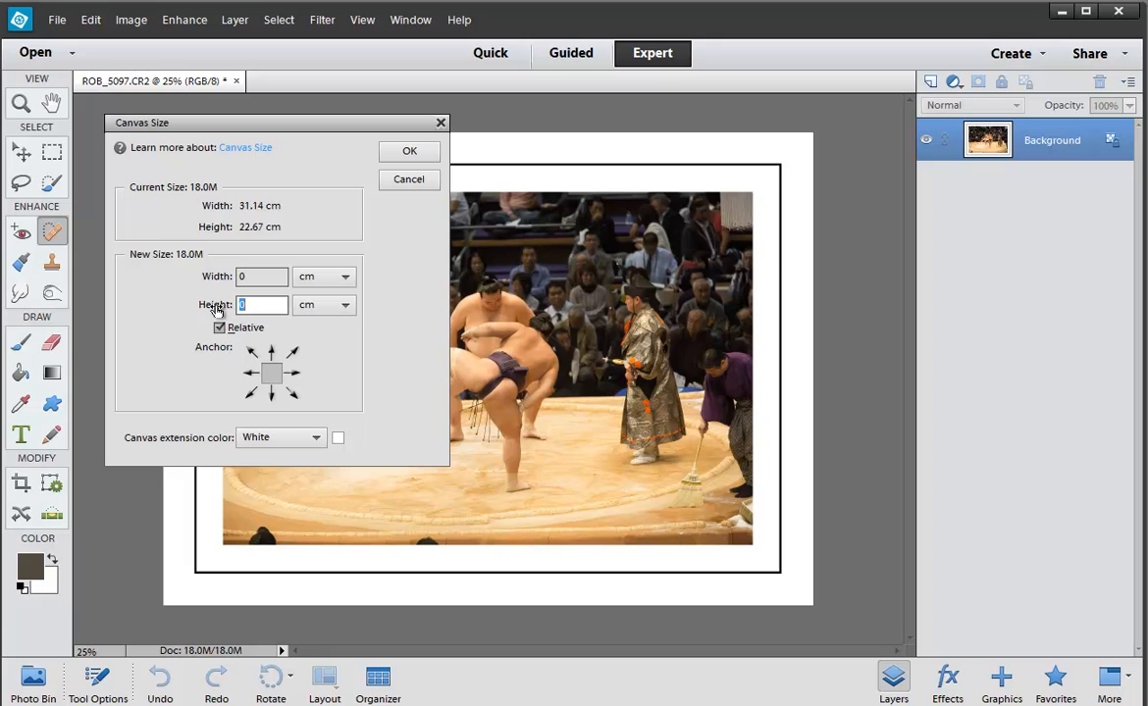
type("1")
left_click(272, 353)
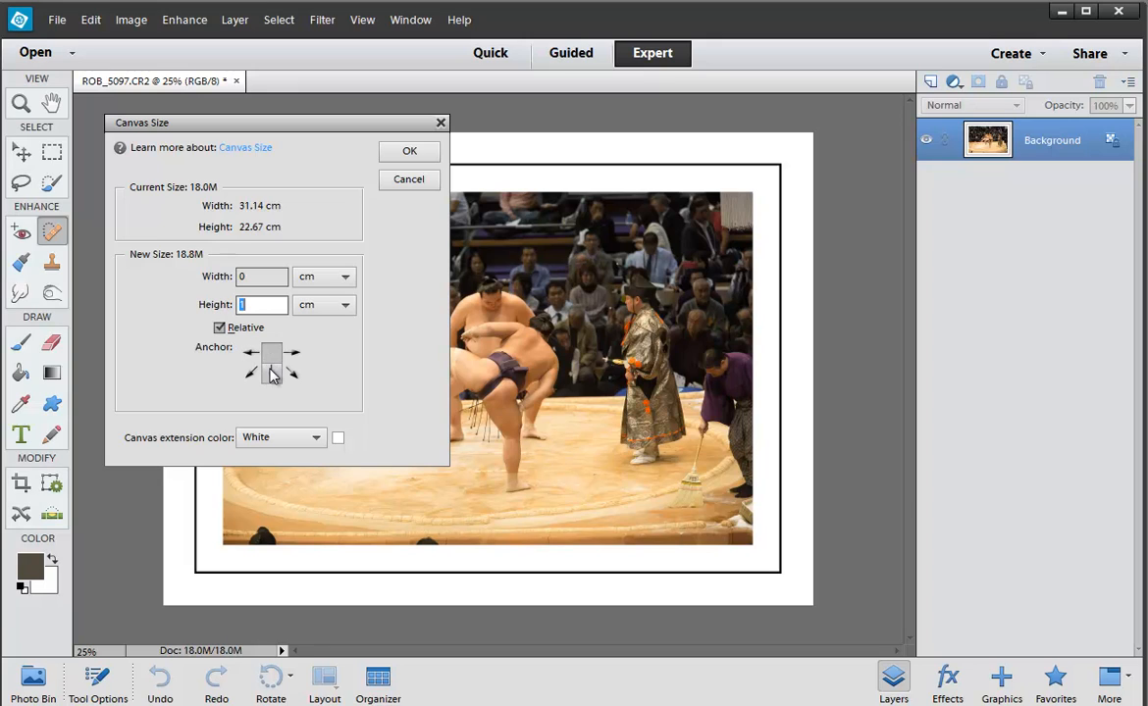
left_click(406, 153)
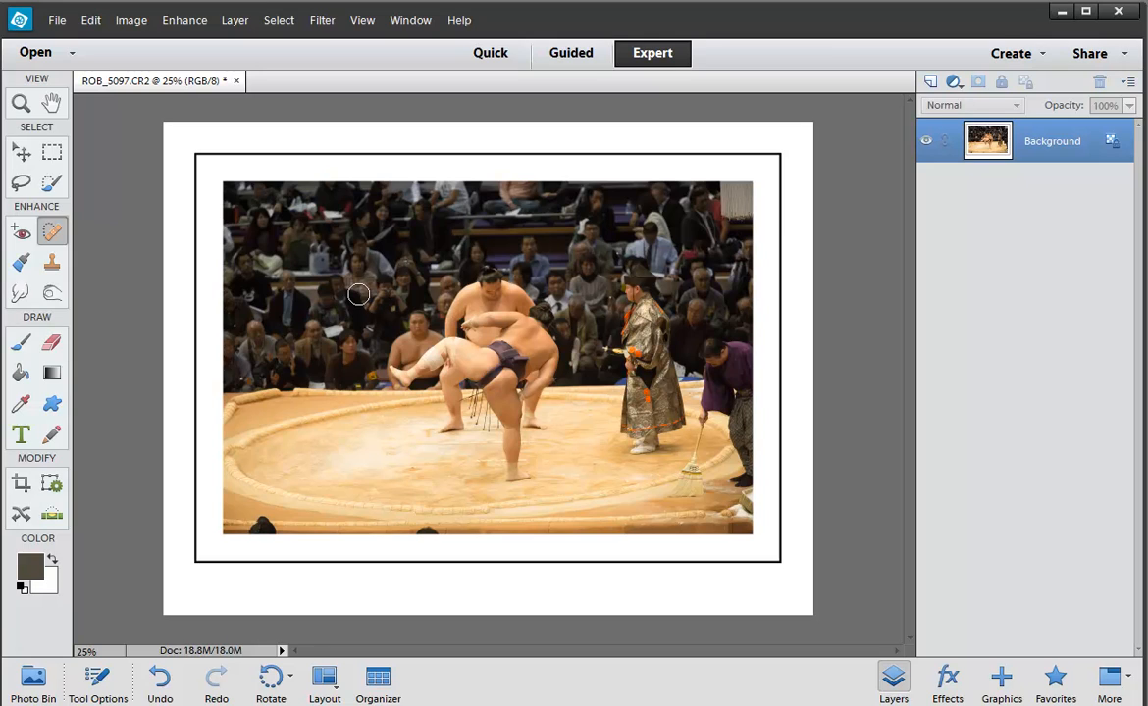
Open Unsharp Mask for the framed photo and try an amount of 138% on the wrestler's back and hair
left_click(190, 25)
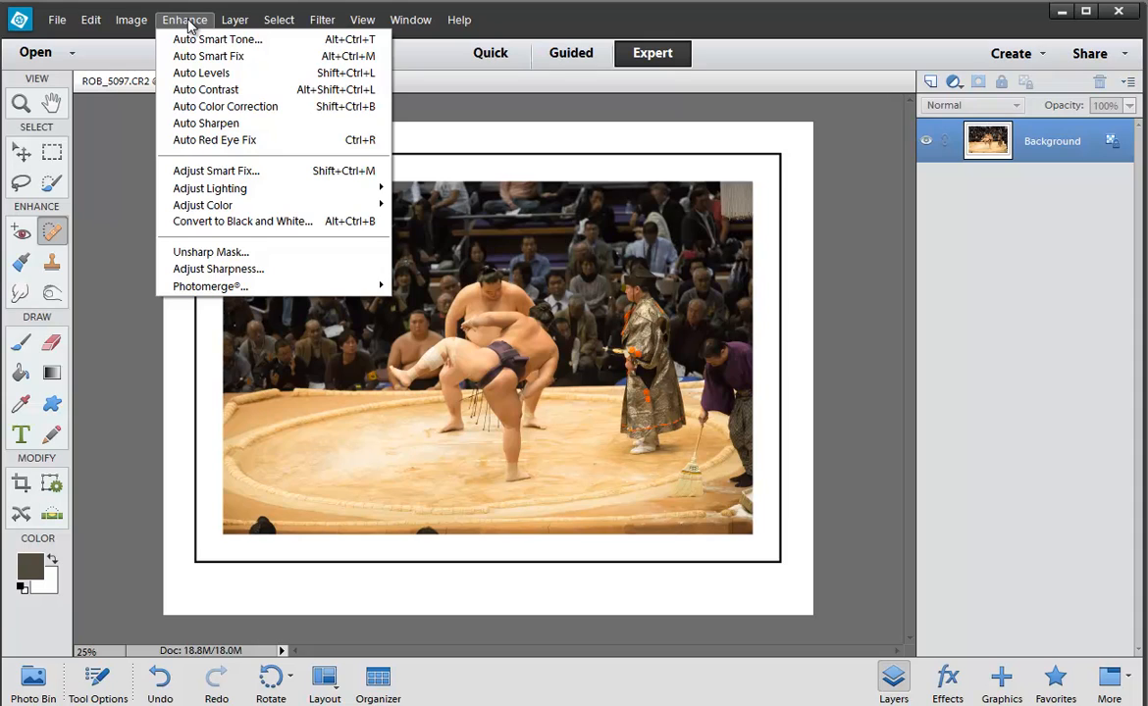
left_click(181, 252)
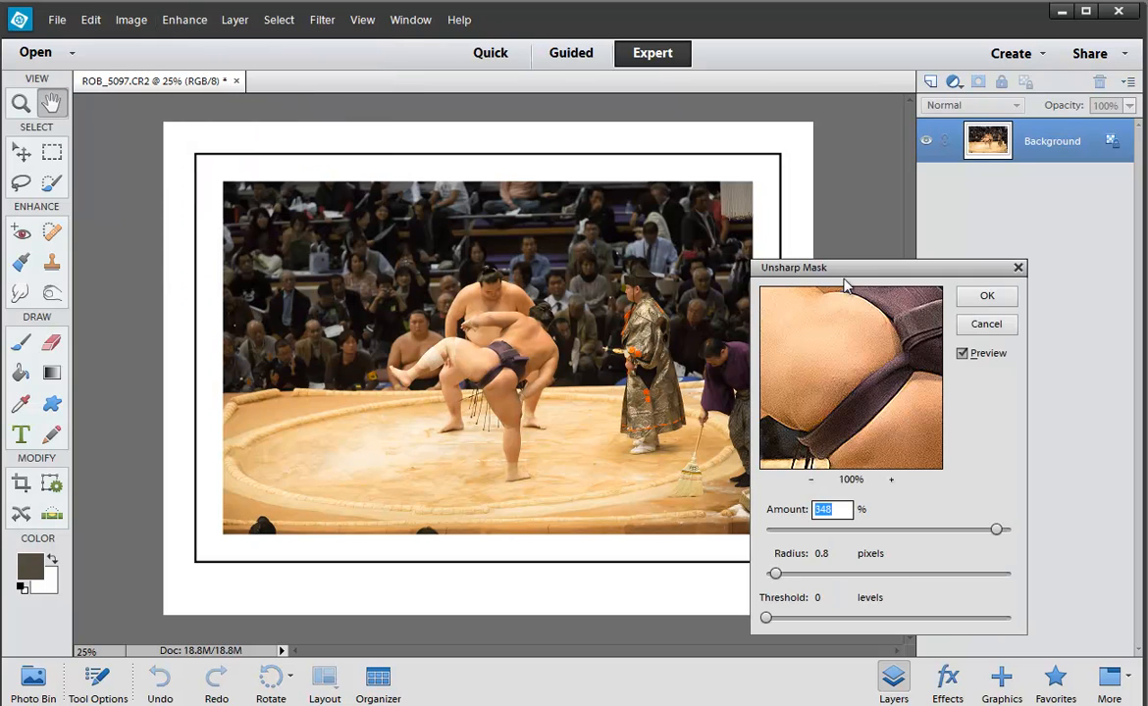
left_click_drag(832, 269, 773, 262)
left_click_drag(807, 441, 819, 390)
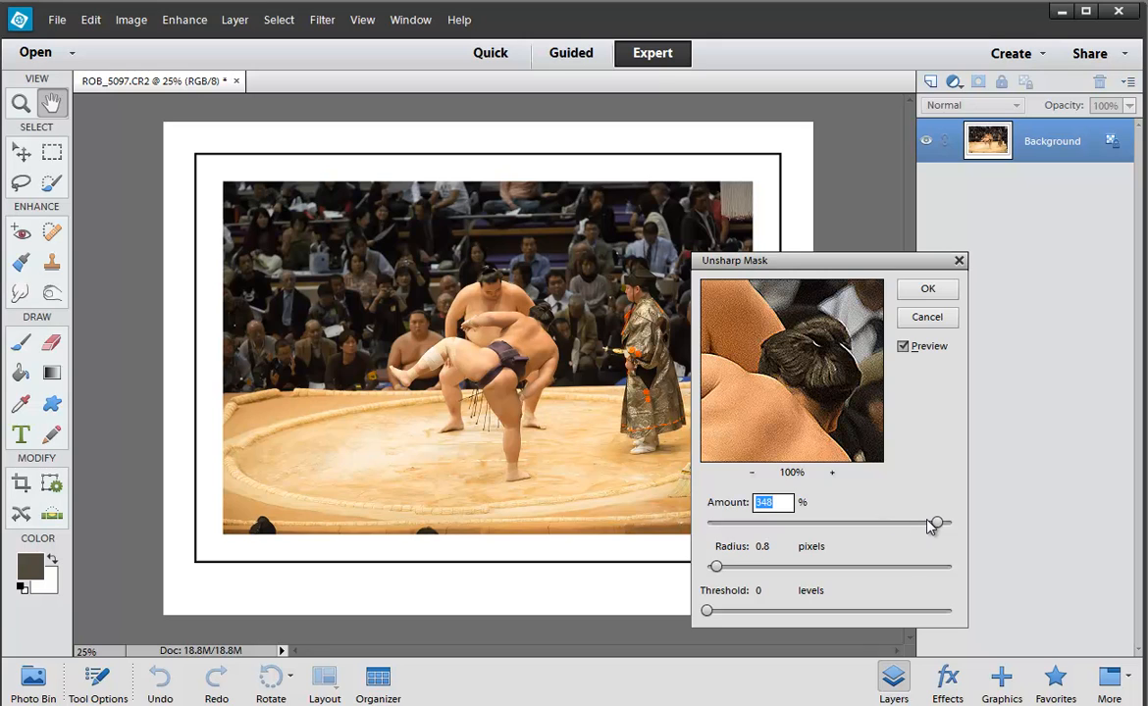
left_click_drag(894, 525, 865, 531)
left_click_drag(801, 443, 799, 390)
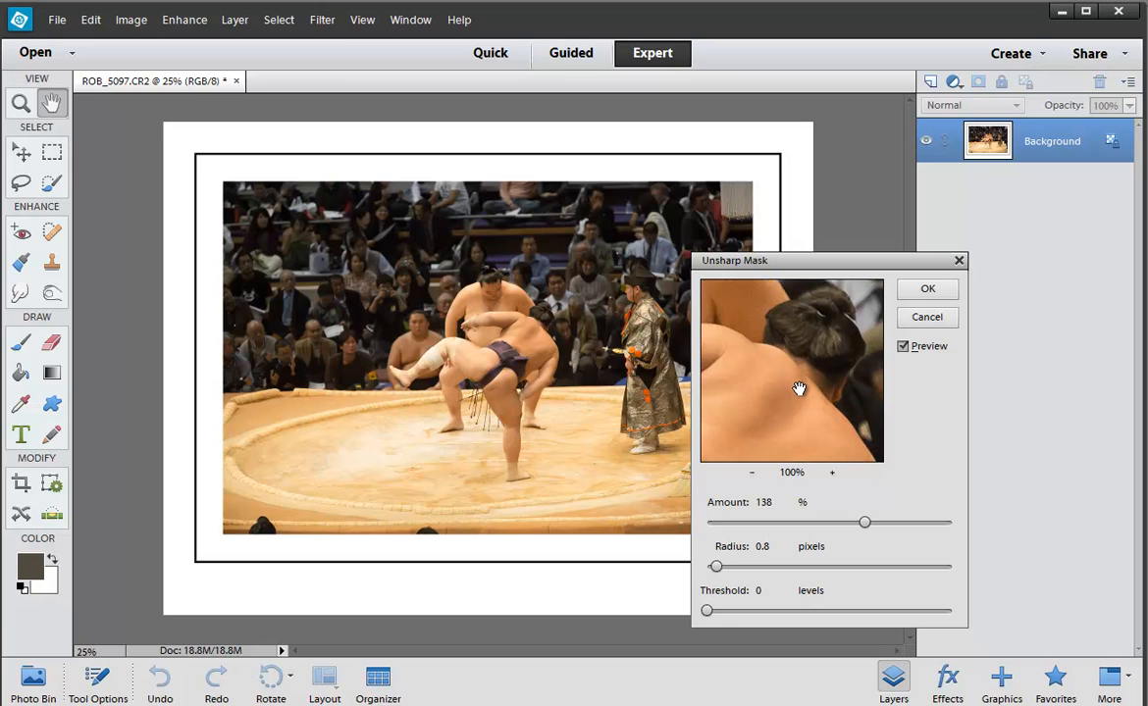
Move the Unsharp Mask dialog off the wrestlers, try an amount of 200%, and inspect both wrestlers in the preview
left_click_drag(819, 267, 228, 120)
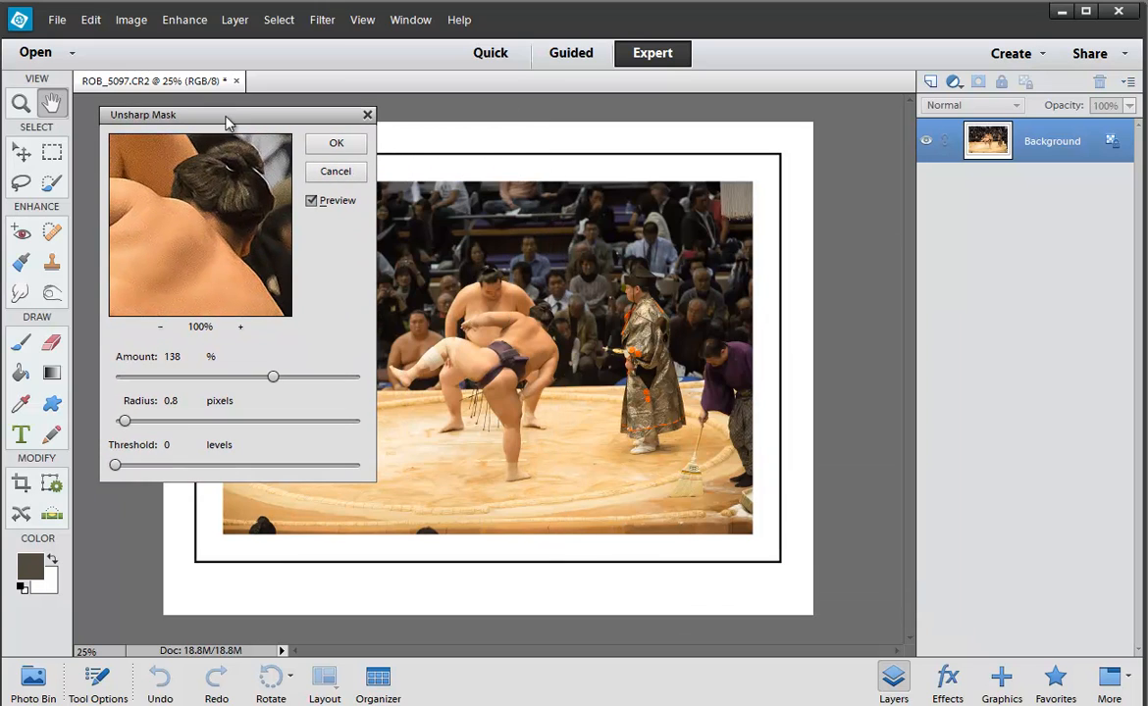
left_click(249, 286)
left_click_drag(304, 383, 311, 383)
left_click_drag(231, 243, 233, 284)
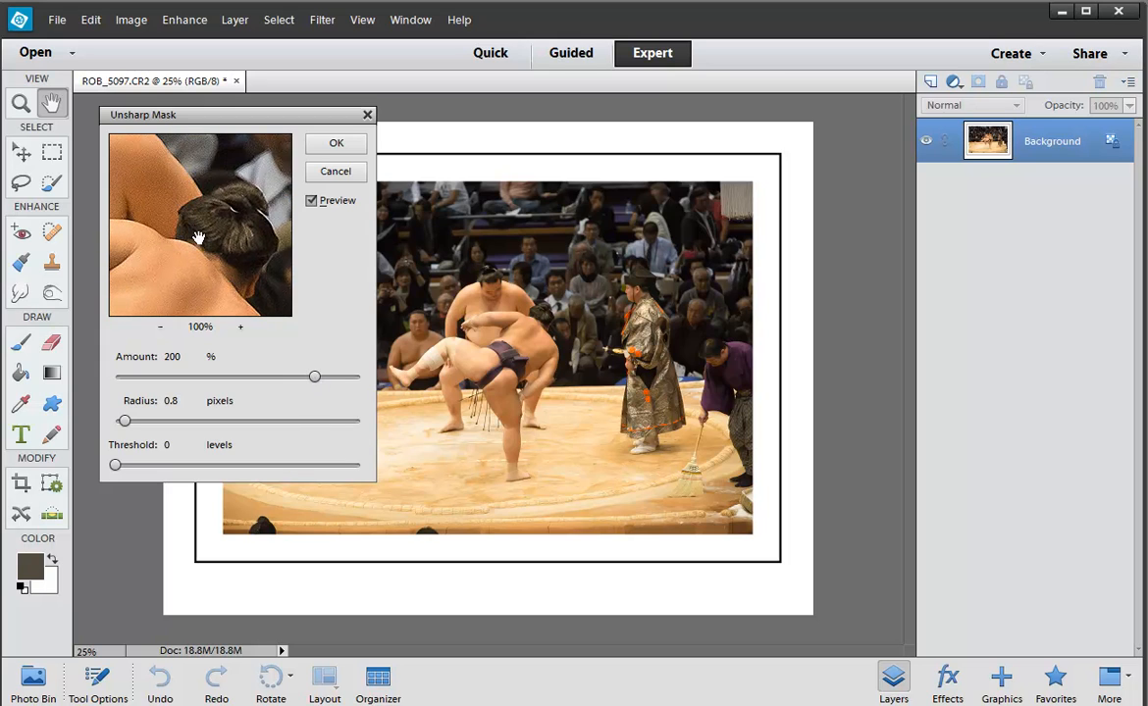
left_click_drag(197, 238, 262, 281)
left_click_drag(192, 230, 252, 252)
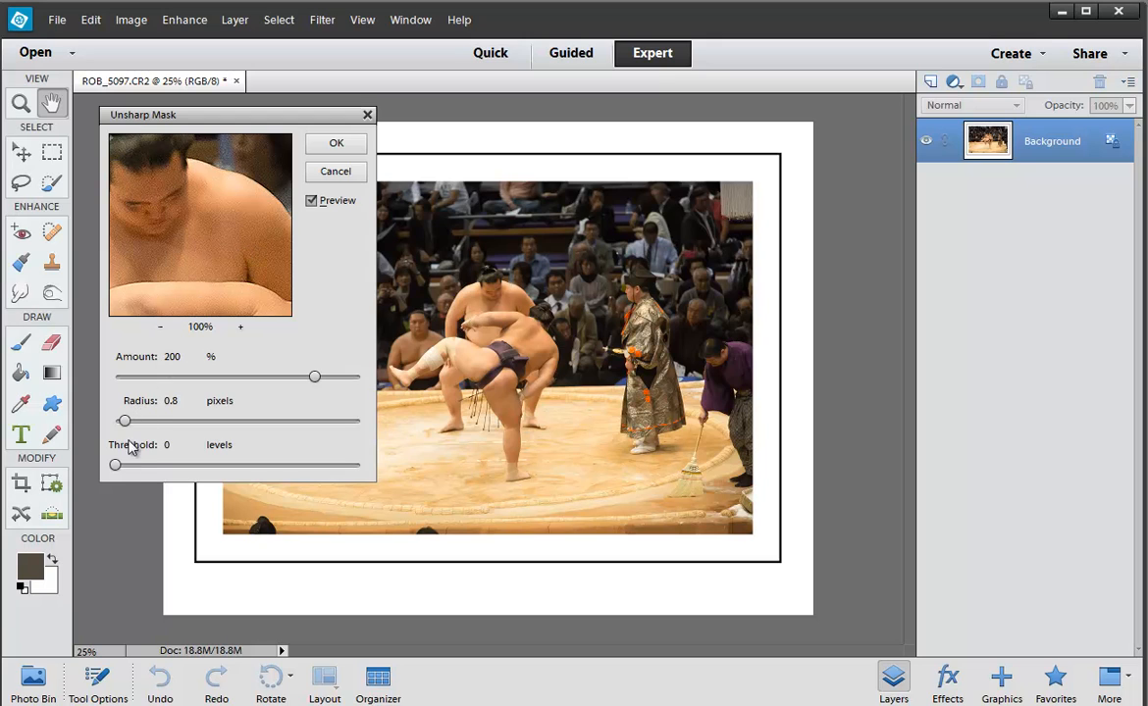
Try an Unsharp Mask threshold of 16 levels and inspect the wrestlers' skin and the spectators behind them
left_click_drag(117, 466, 141, 472)
left_click_drag(185, 226, 220, 201)
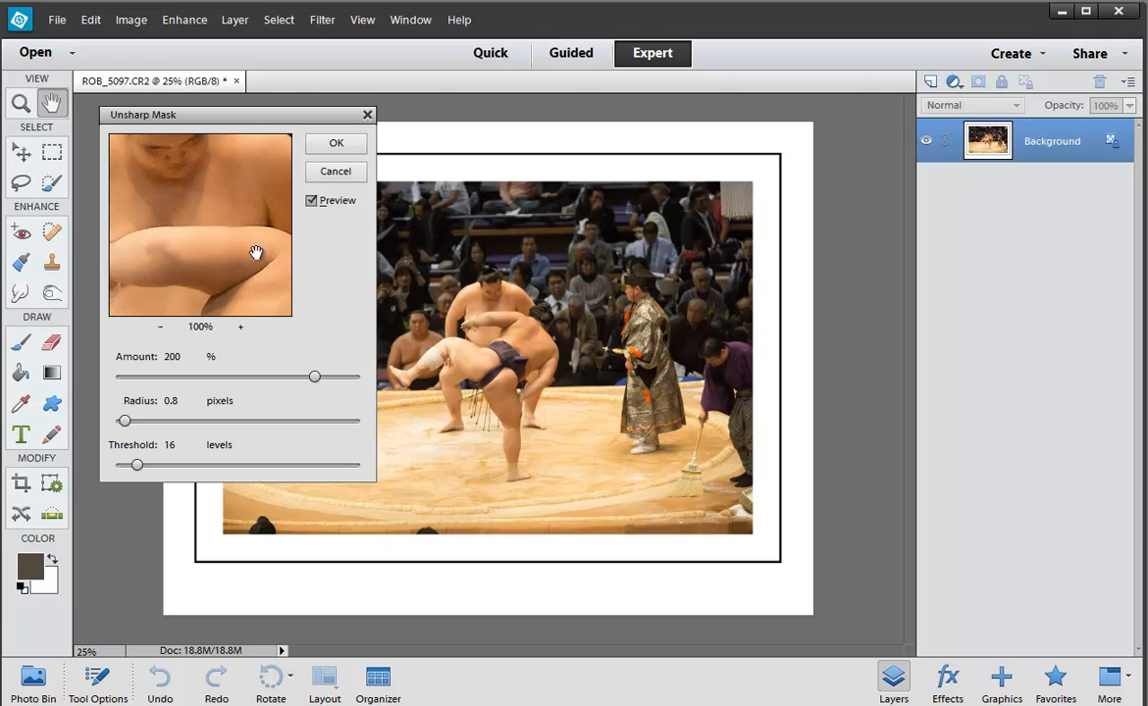
left_click_drag(257, 169, 246, 260)
left_click_drag(173, 187, 239, 226)
left_click_drag(157, 241, 224, 229)
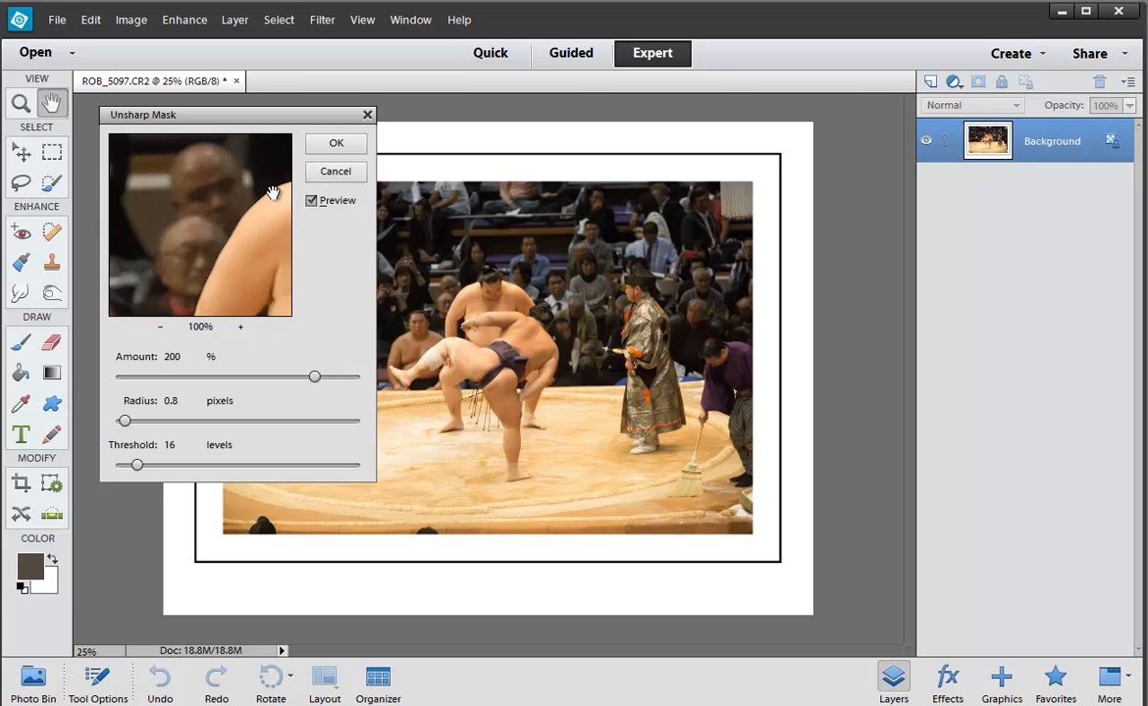
left_click_drag(253, 199, 218, 244)
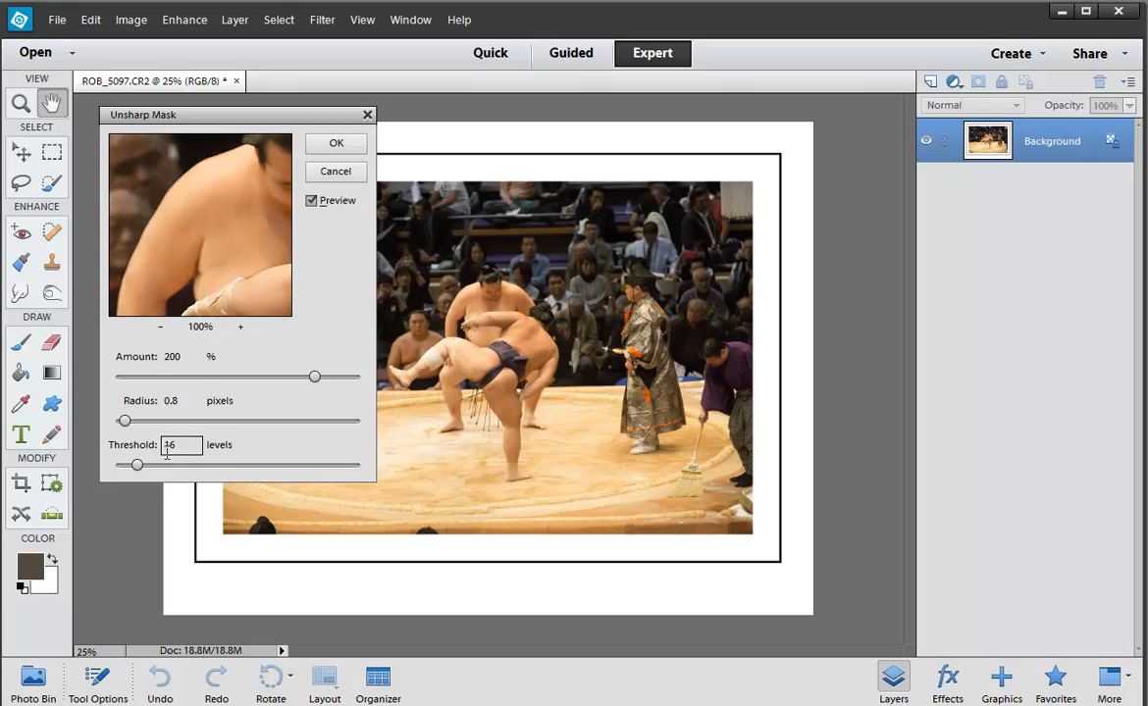
Try an Unsharp Mask threshold of 27 levels and compare the photo with and without the preview
left_click_drag(150, 469, 153, 469)
left_click_drag(252, 290, 200, 287)
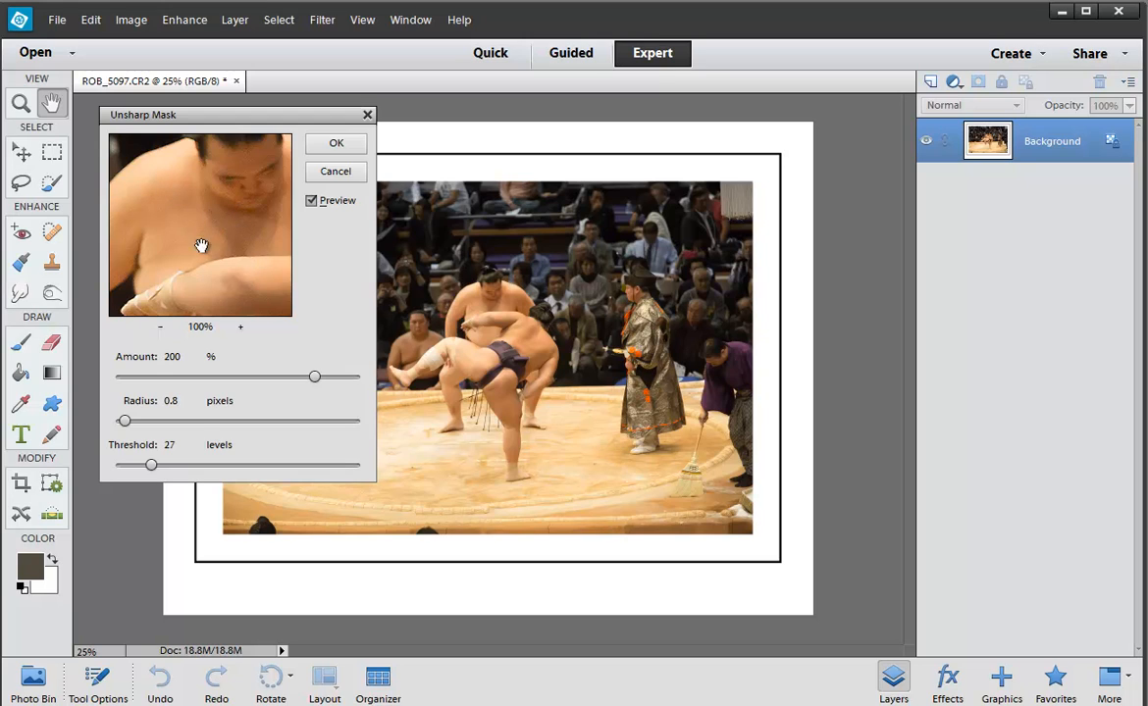
left_click(312, 202)
Try a larger Unsharp Mask radius, bring it down to 0.9 pixels, and raise the amount to 232%
mouse_move(125, 421)
left_mouse_down()
mouse_move(300, 423)
mouse_move(143, 424)
left_mouse_up()
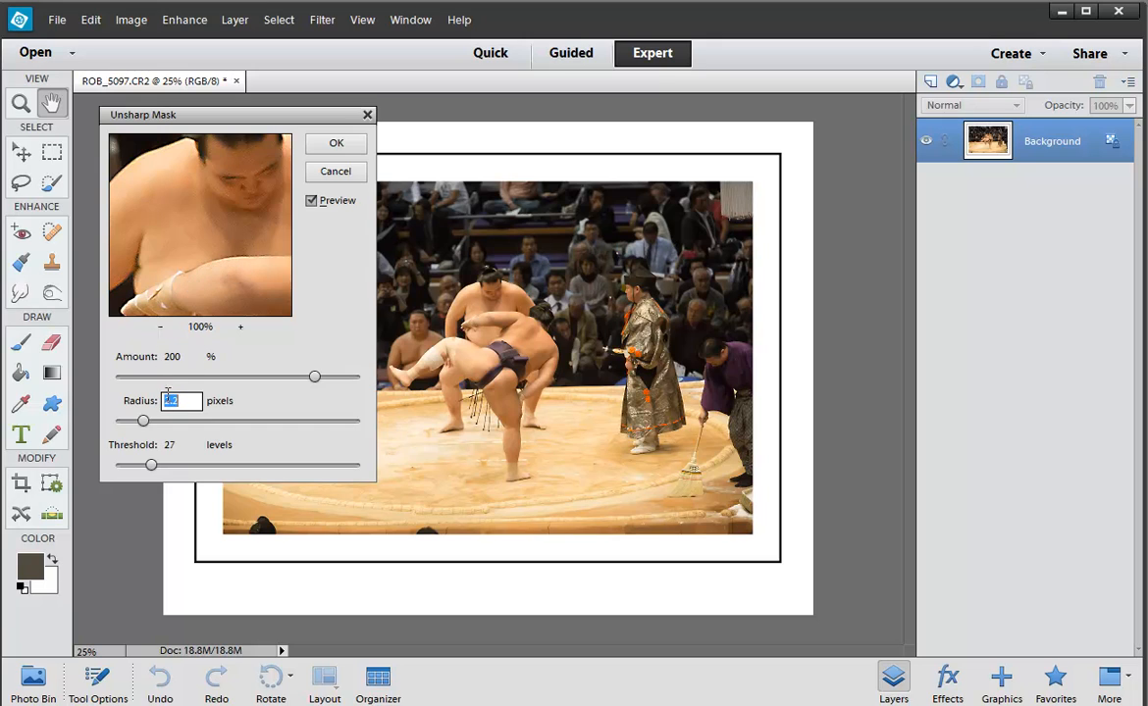
left_click_drag(143, 420, 127, 434)
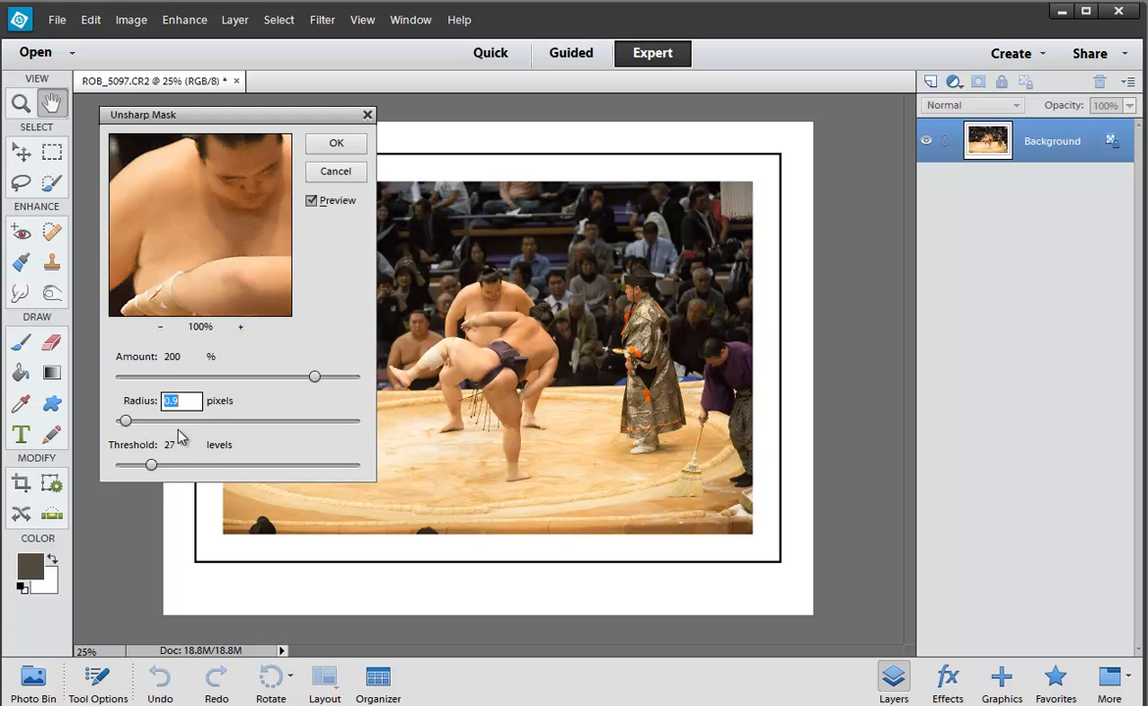
left_click_drag(314, 378, 326, 381)
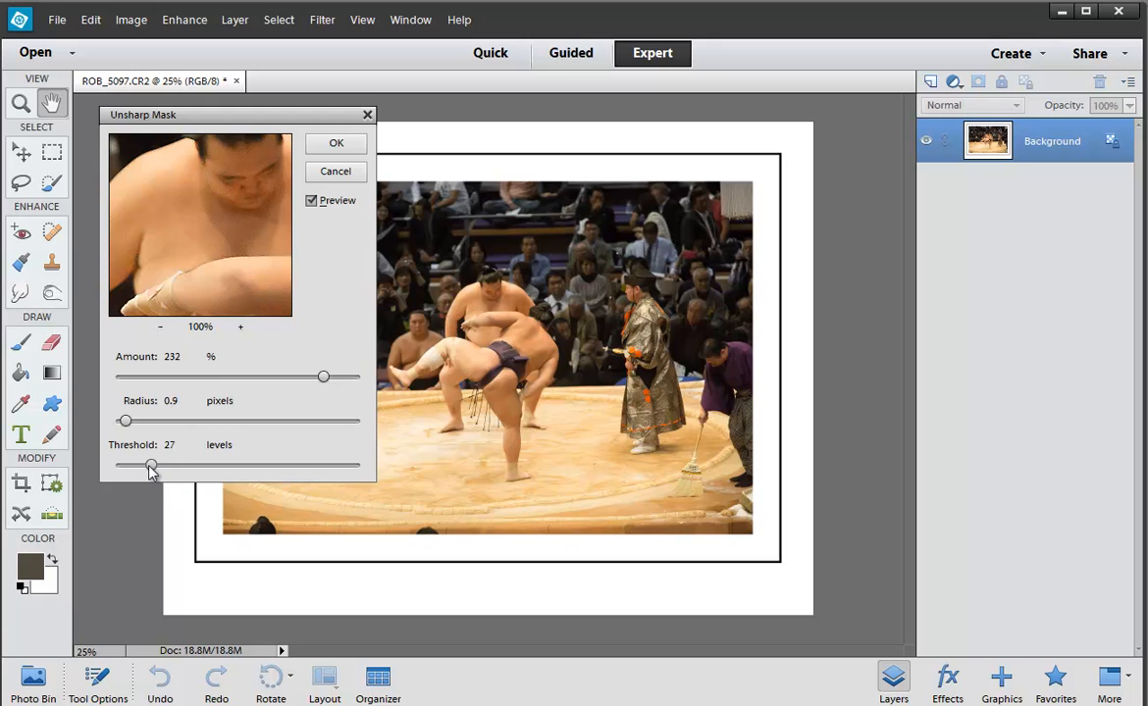
Try a threshold of 21 levels, inspect the standing wrestler's face, and cancel Unsharp Mask
mouse_move(151, 469)
left_mouse_down()
mouse_move(138, 469)
mouse_move(170, 471)
mouse_move(111, 469)
mouse_move(139, 469)
left_mouse_up()
left_click_drag(142, 470, 145, 471)
left_click_drag(239, 234, 223, 271)
left_click_drag(246, 204, 233, 236)
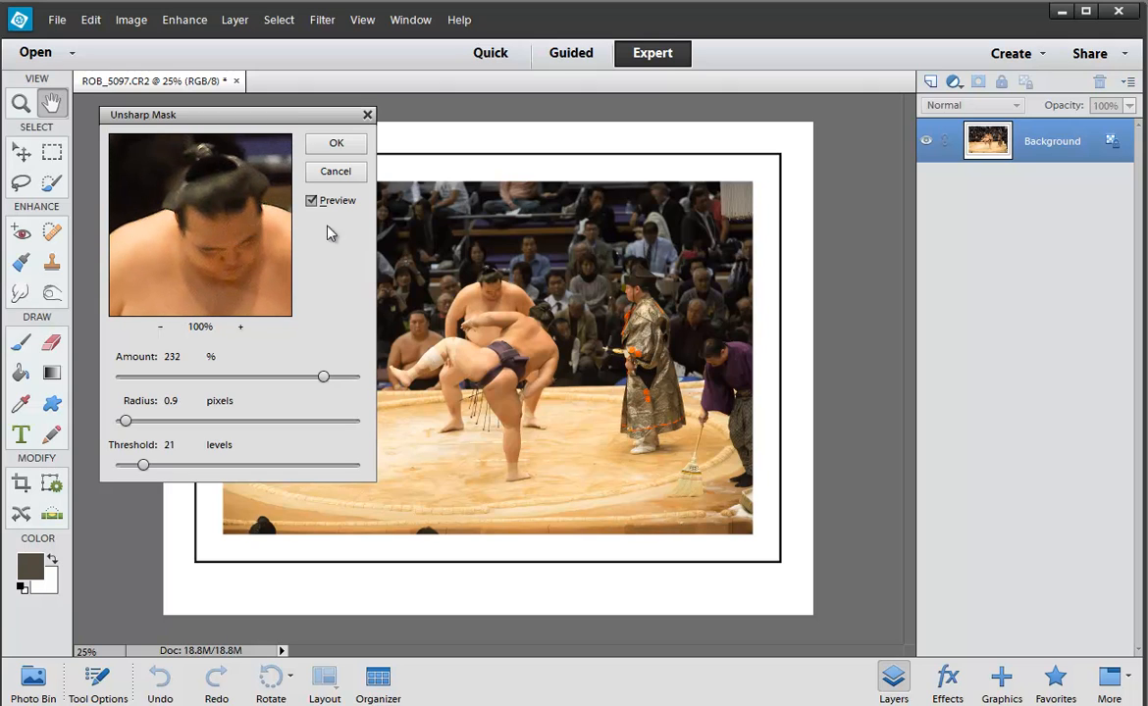
left_click(352, 172)
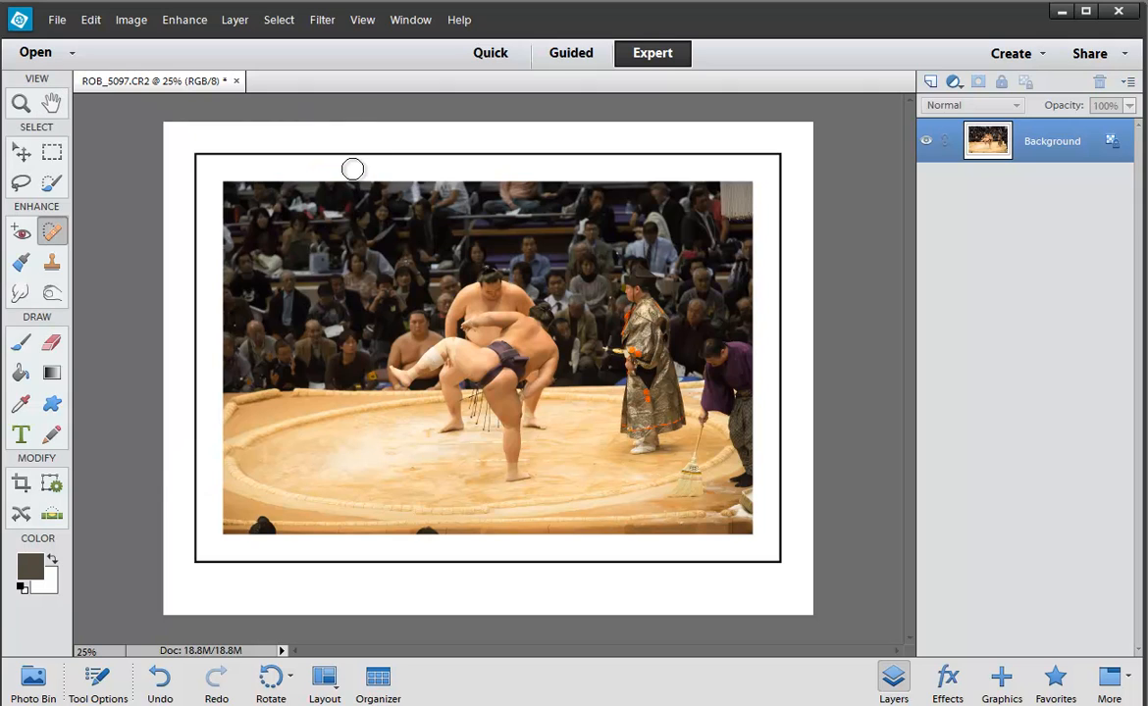
Open Adjust Sharpness for the framed photo and try an amount of 188% on the wrestler's back
left_click(181, 24)
left_click(216, 268)
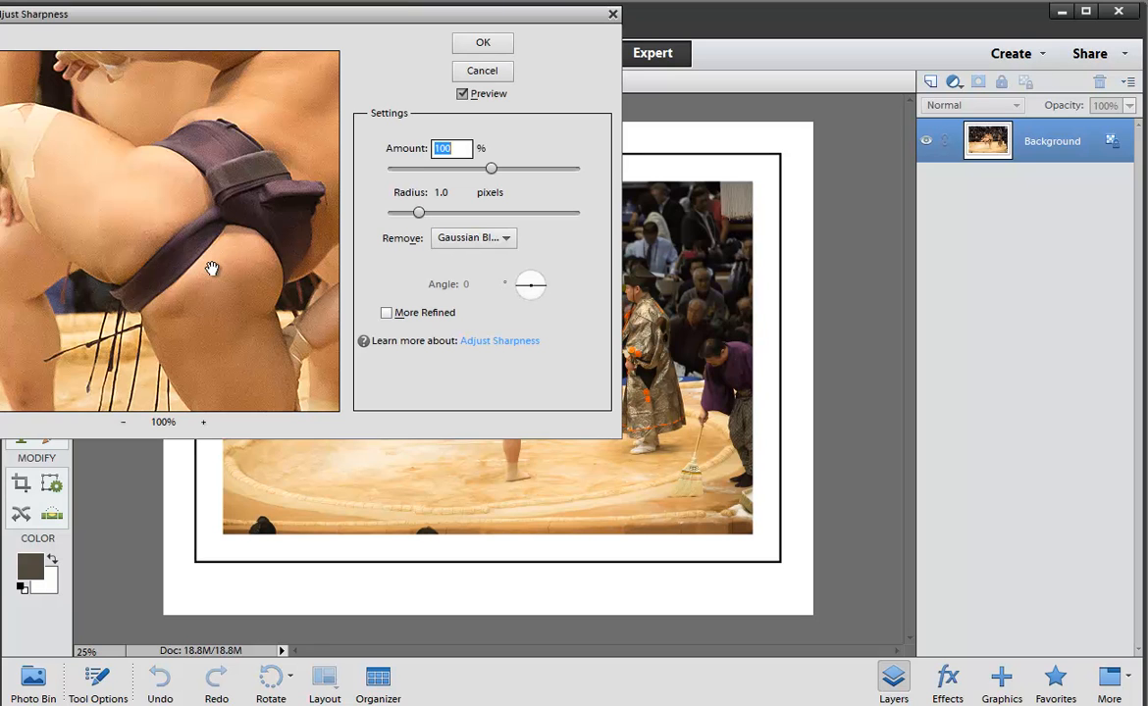
left_click_drag(208, 24, 569, 231)
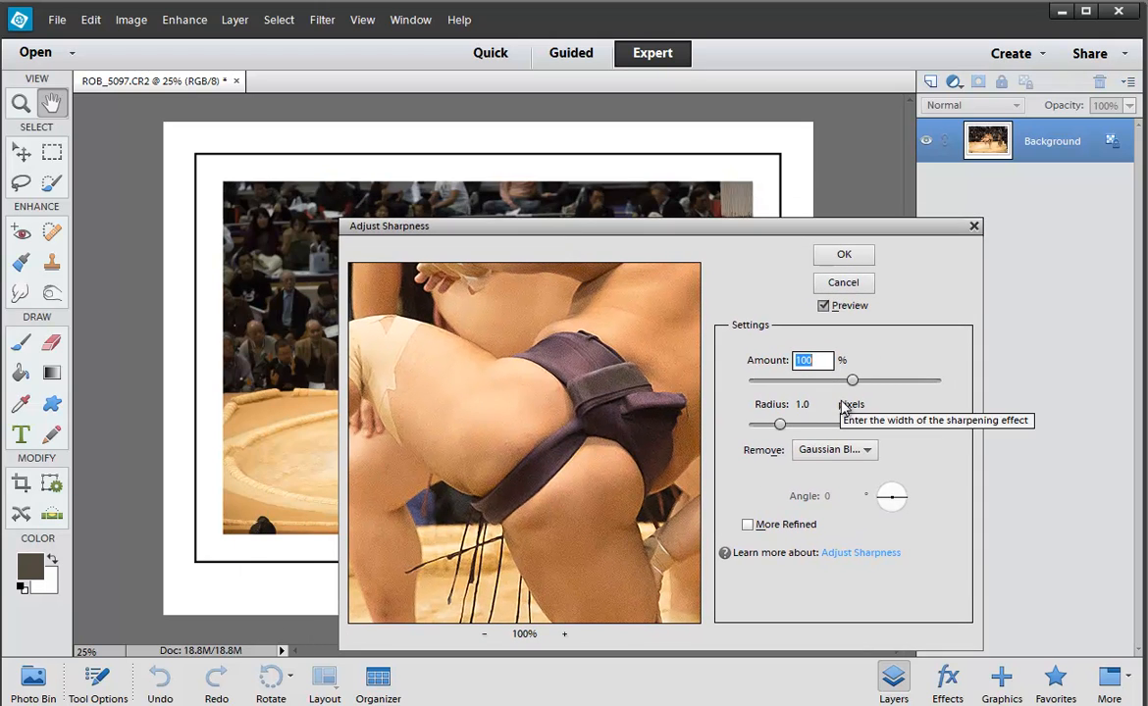
left_click_drag(852, 382, 902, 388)
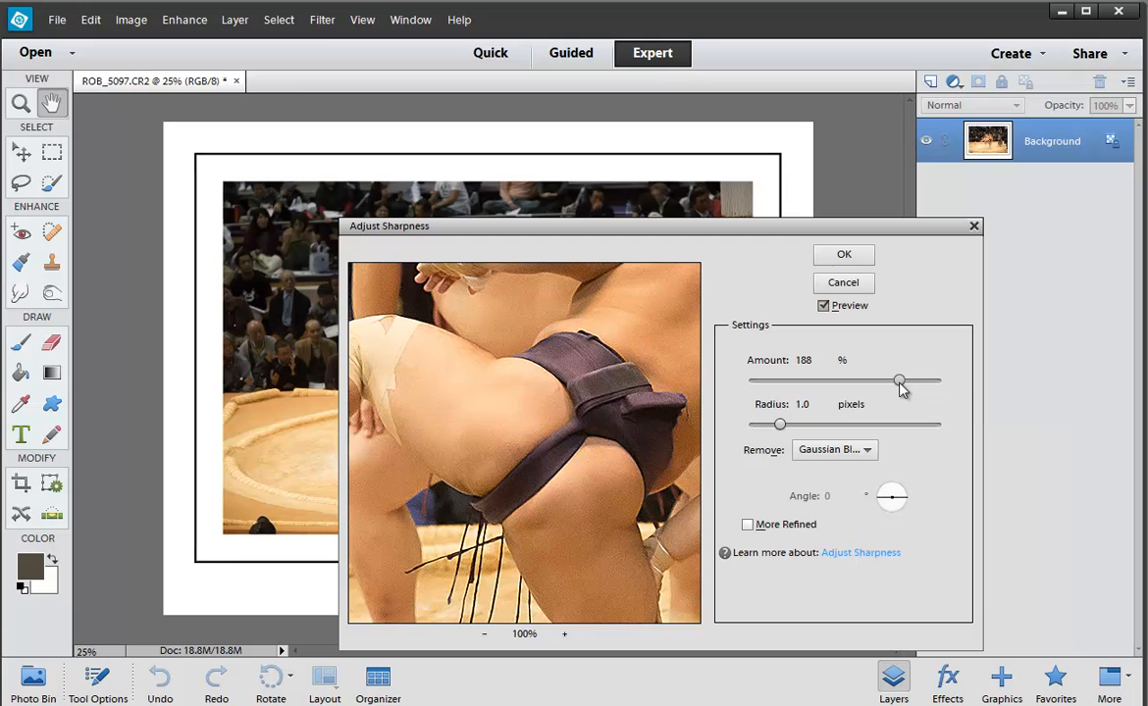
left_click_drag(677, 361, 611, 428)
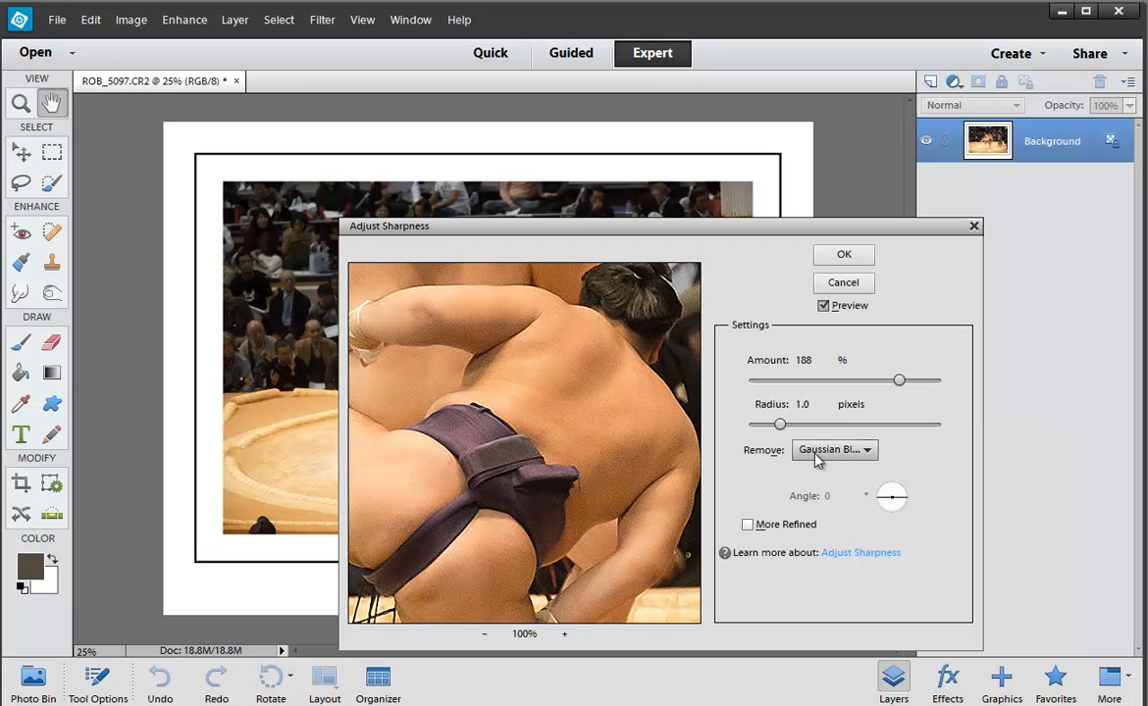
Try the extreme Adjust Sharpness radius of 64 pixels and bring it back to 1.0 pixel
left_click_drag(780, 424, 927, 432)
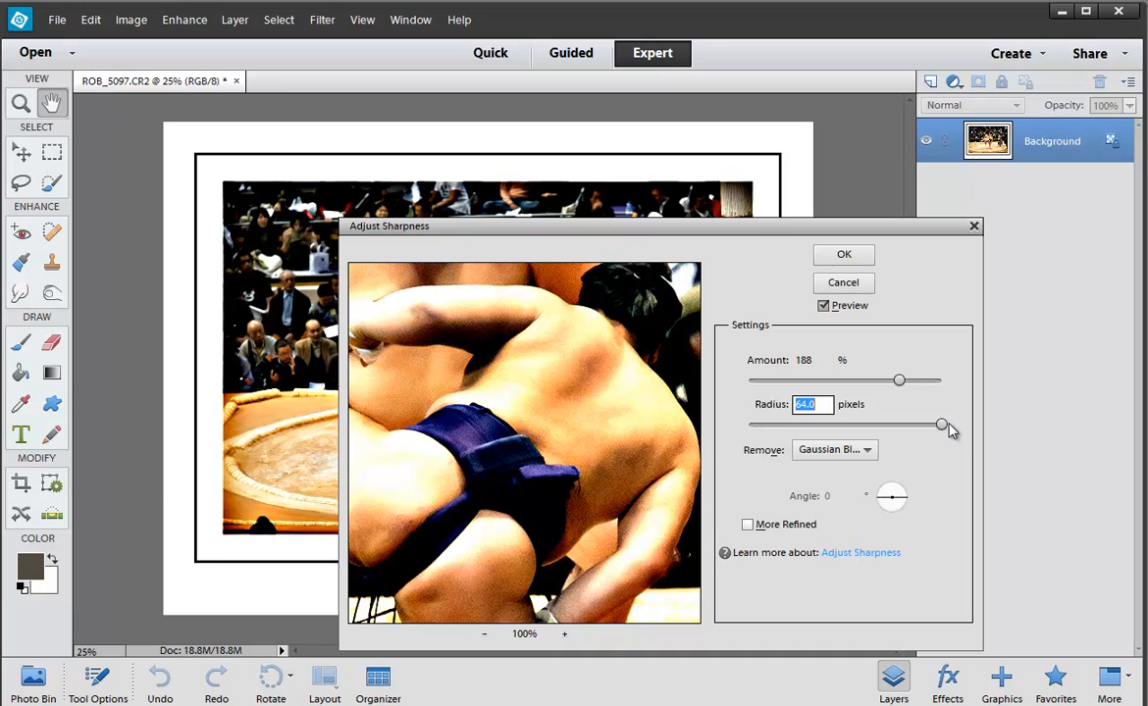
left_click_drag(864, 229, 888, 229)
left_click_drag(965, 423, 807, 461)
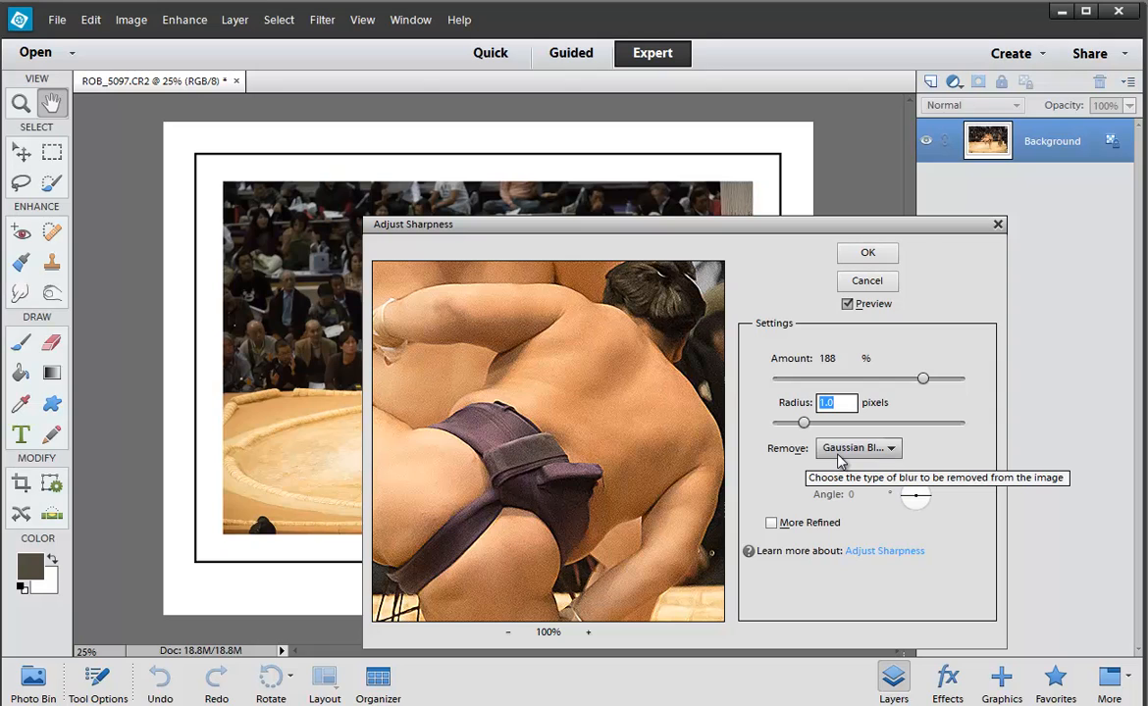
Set Adjust Sharpness to remove Motion Blur with More Refined enabled and an angle of -48°
left_click(842, 457)
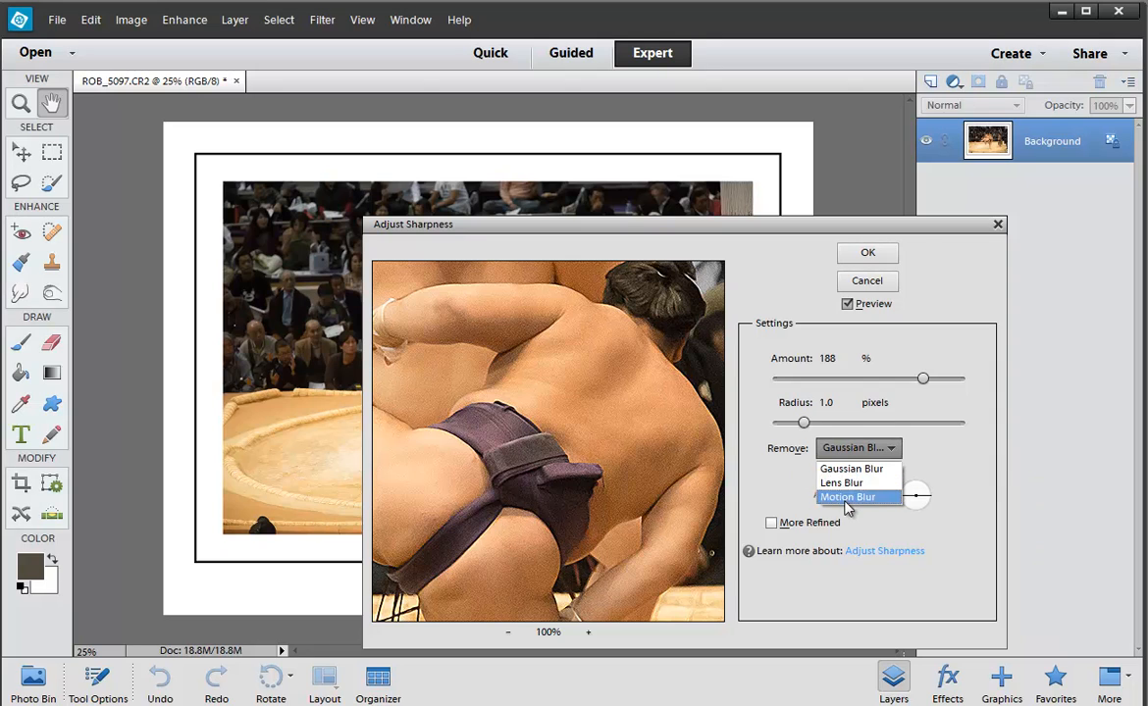
left_click(846, 496)
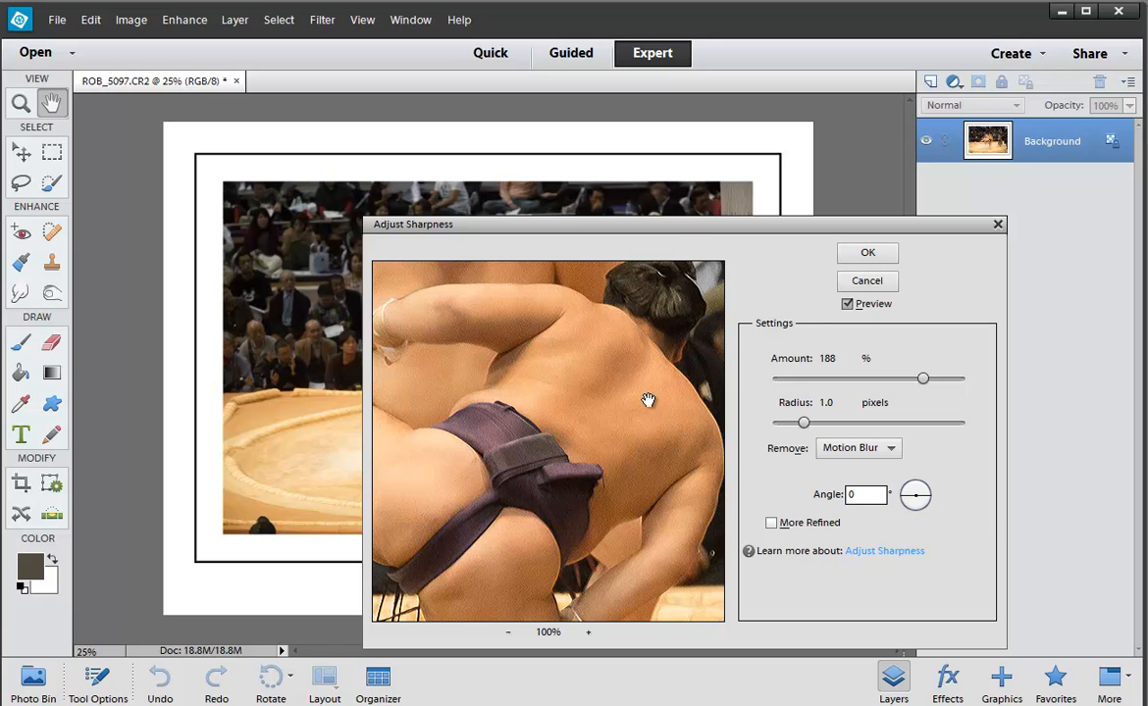
left_click(773, 524)
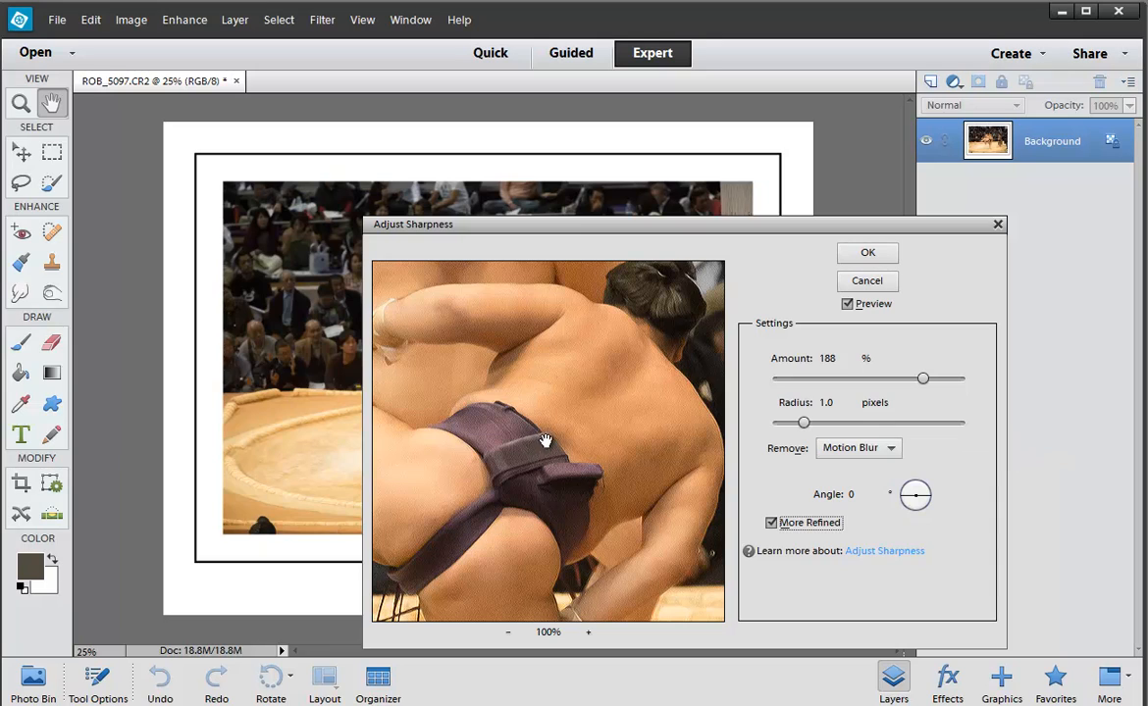
left_click_drag(910, 501, 914, 495)
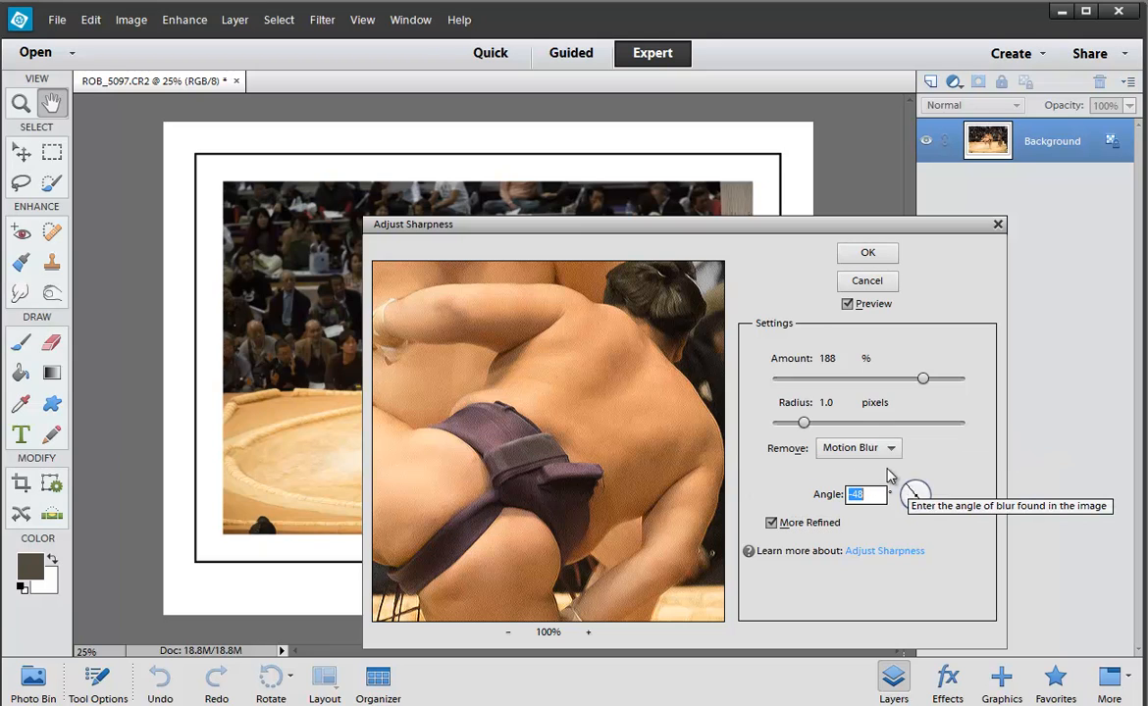
Compare Lens Blur and Gaussian Blur as the blur type to remove, and return to Motion Blur
left_click(855, 448)
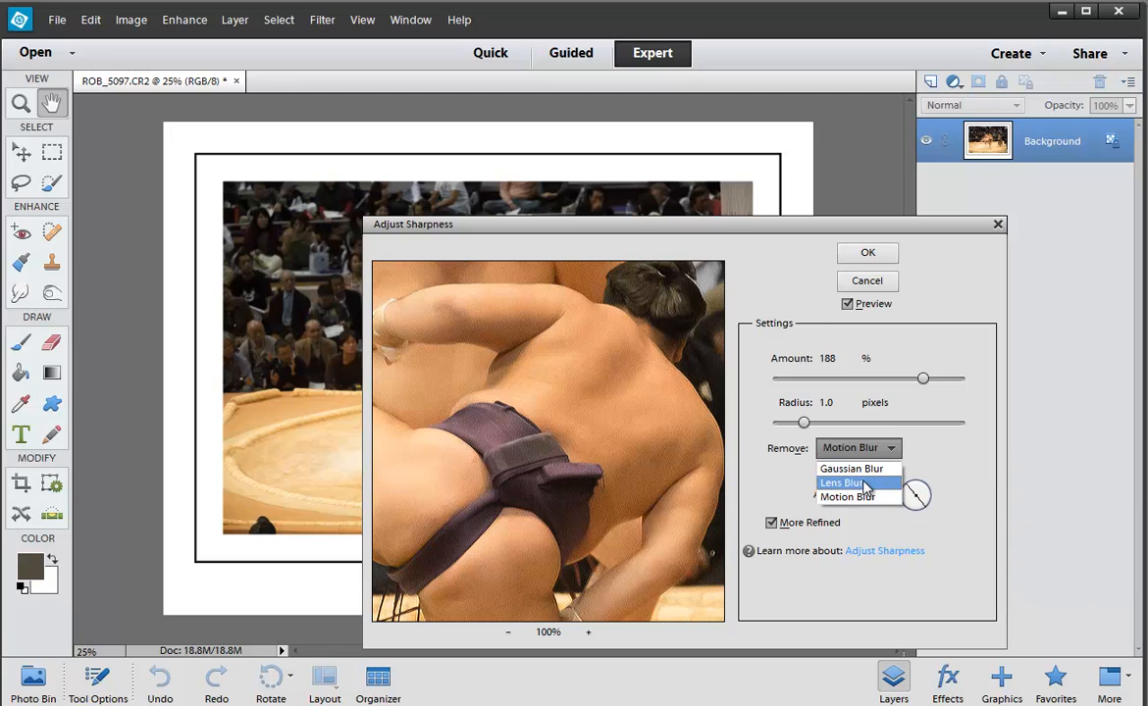
left_click(864, 484)
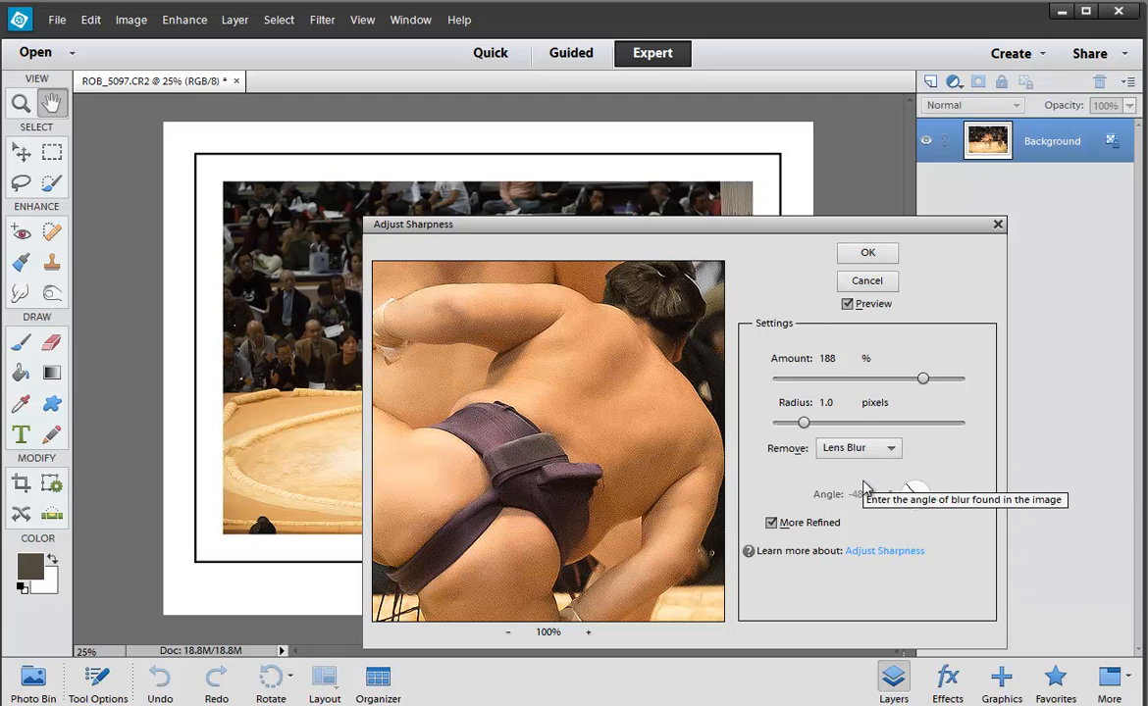
left_click(864, 454)
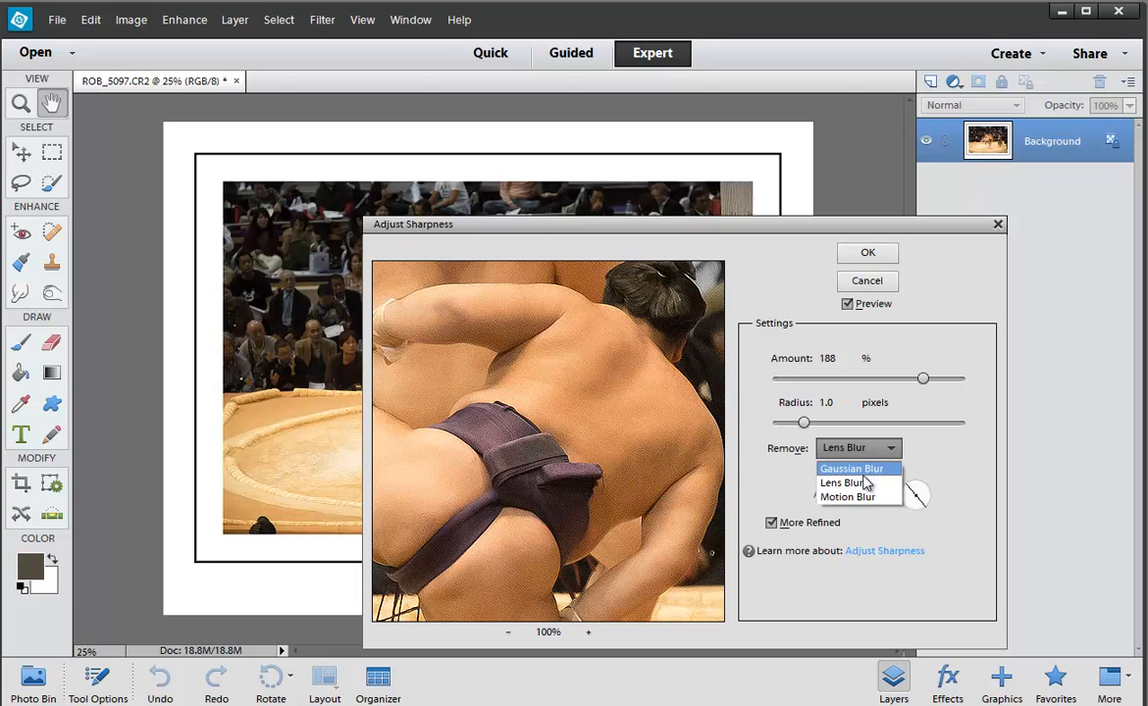
left_click(864, 474)
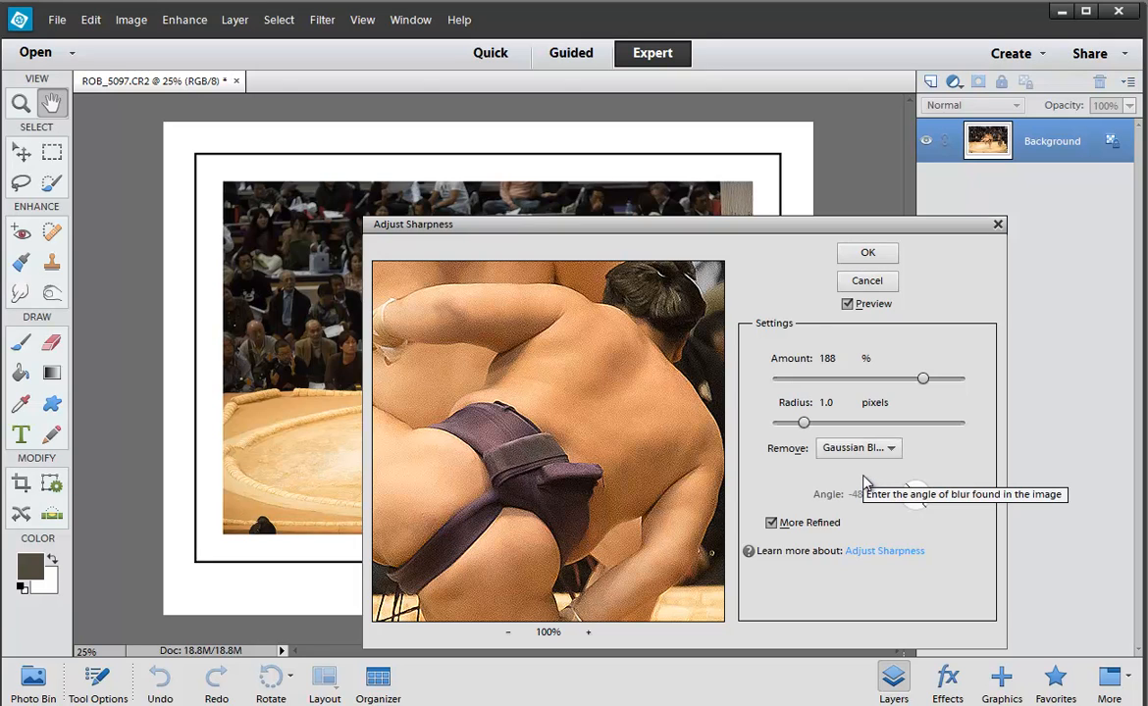
left_click(862, 450)
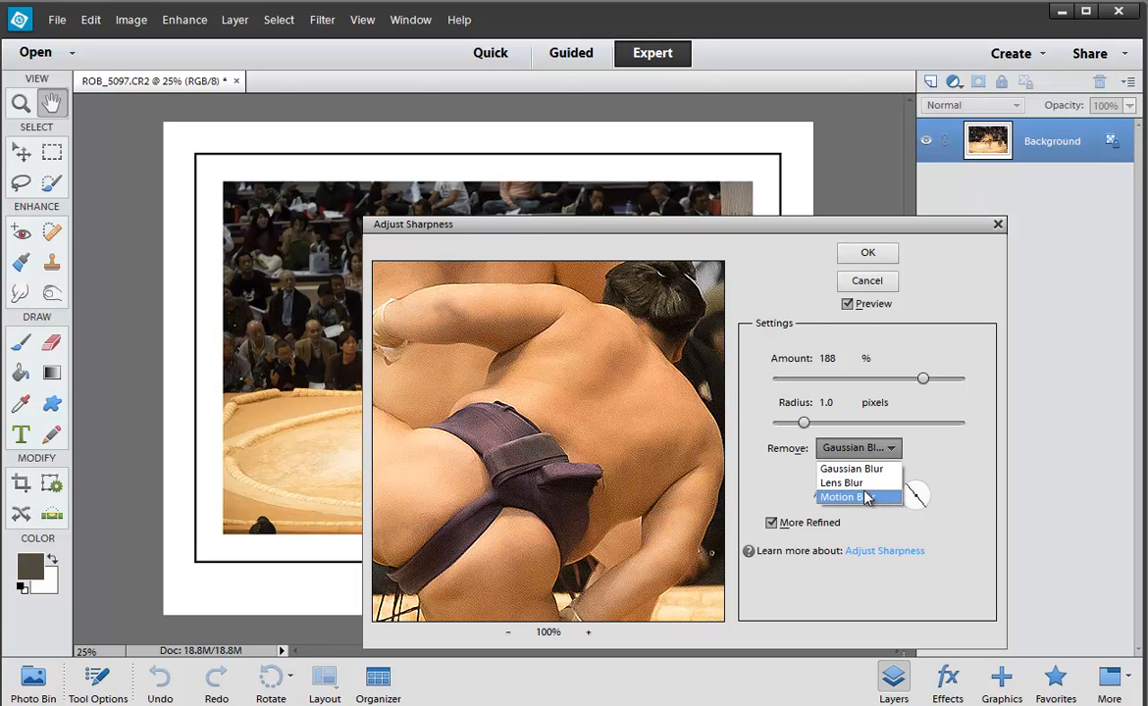
left_click(866, 497)
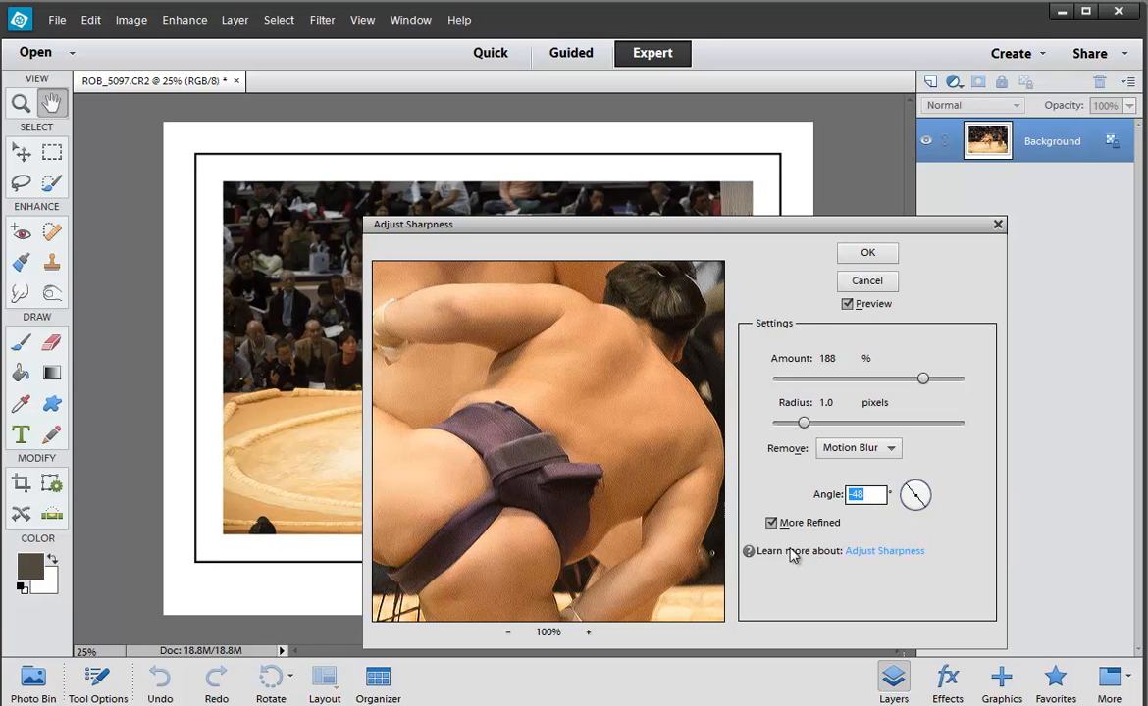
Try an Adjust Sharpness amount of 500%, reduce it to 143%, and compare the photo with and without the preview
left_click(773, 524)
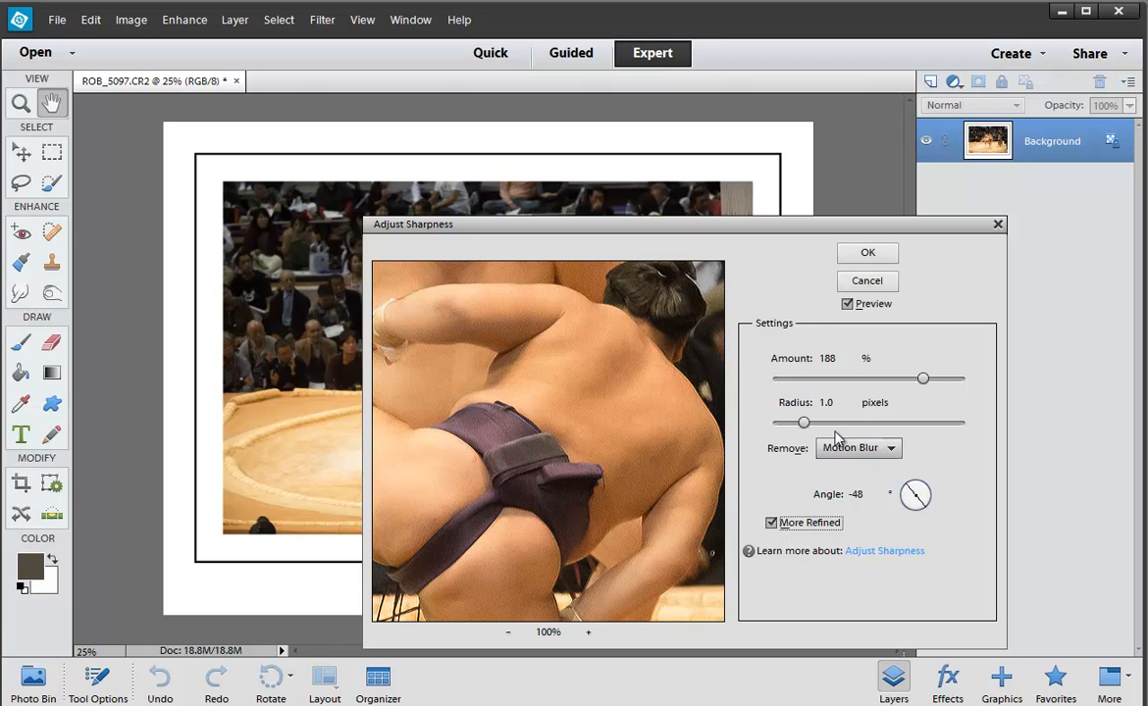
left_click_drag(922, 379, 967, 383)
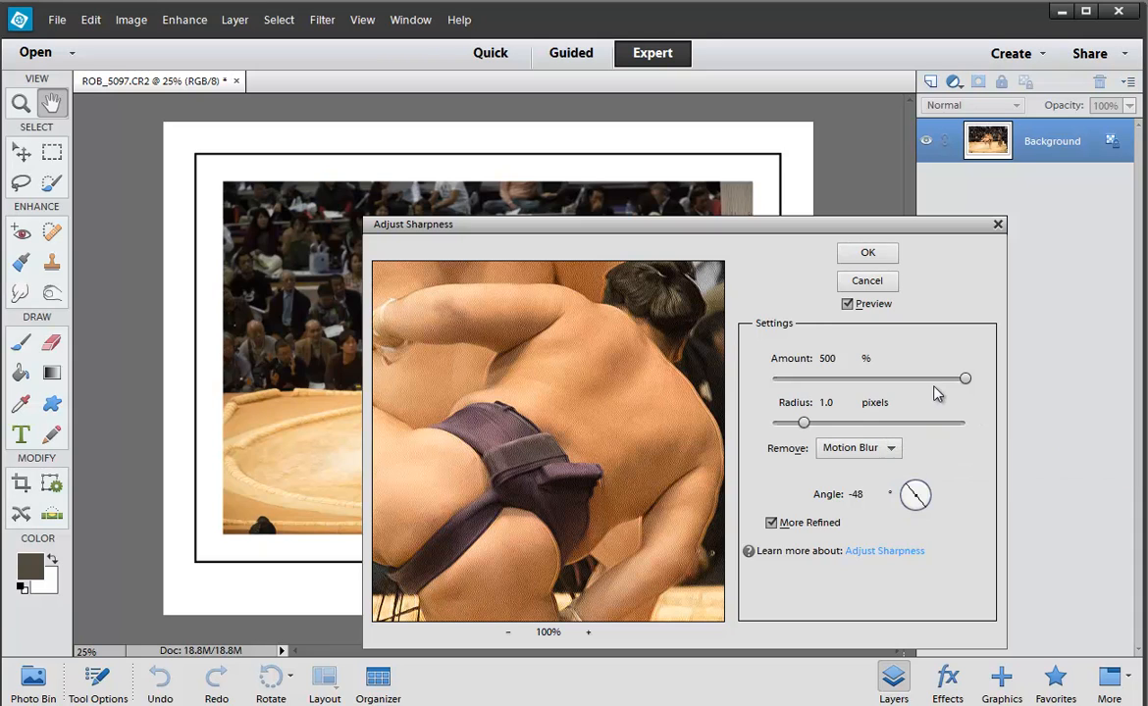
left_click_drag(927, 387, 869, 384)
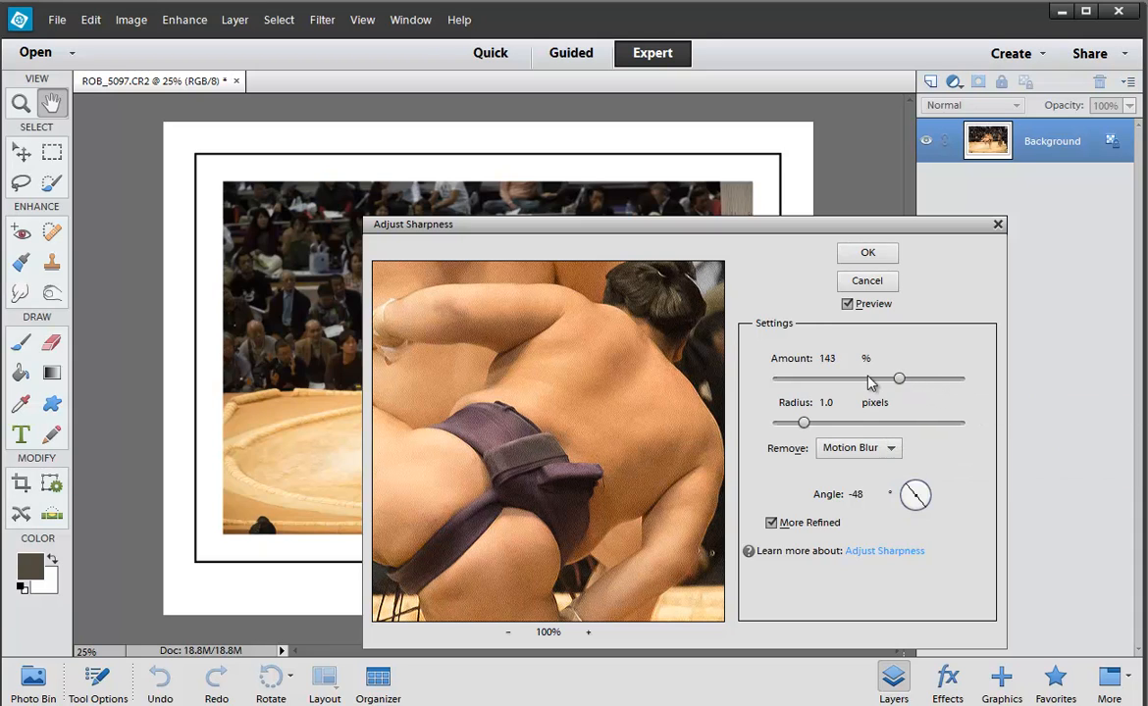
left_click(848, 305)
left_click(849, 307)
Inspect the wrestlers in the preview, try radii of 0.6 and 1.4 pixels, and cancel Adjust Sharpness
left_click_drag(656, 324, 607, 415)
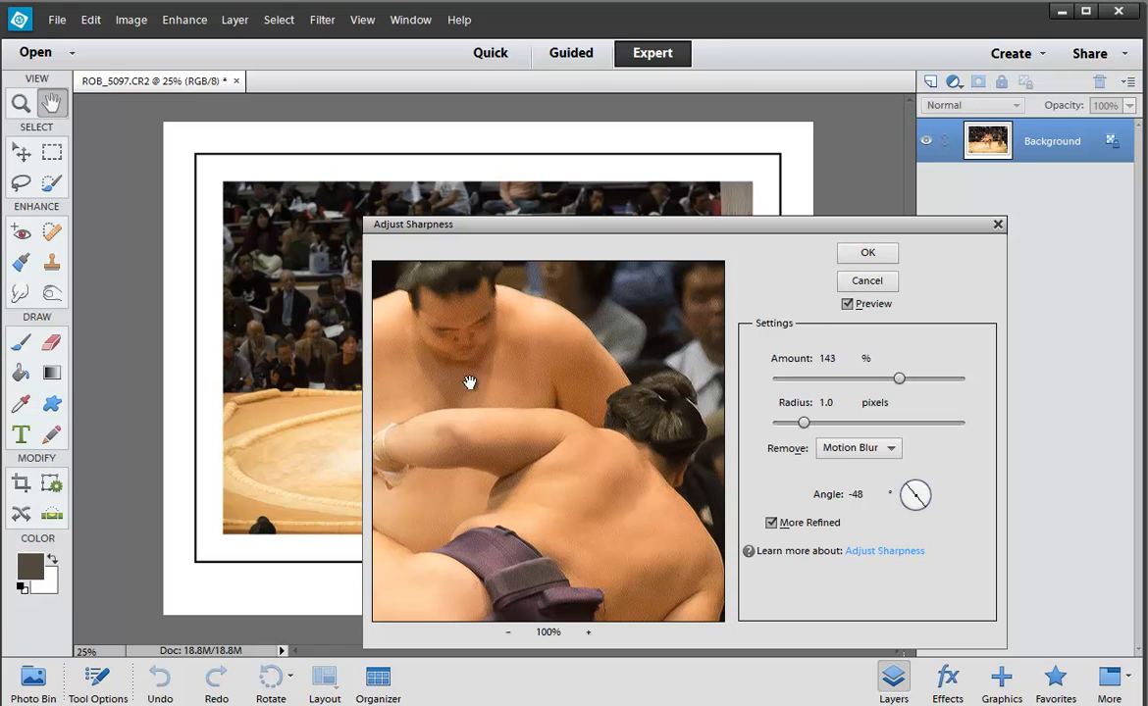
mouse_move(541, 356)
left_mouse_down()
mouse_move(592, 409)
mouse_move(543, 335)
left_mouse_up()
left_click_drag(636, 427, 571, 387)
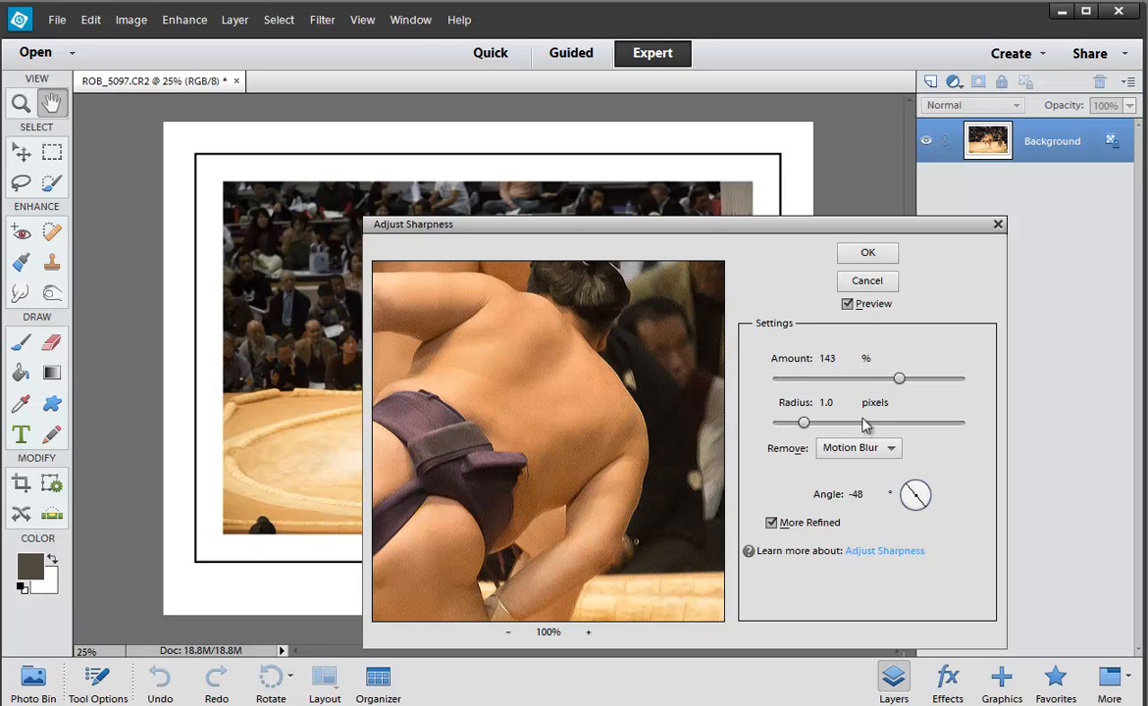
left_click_drag(804, 424, 790, 424)
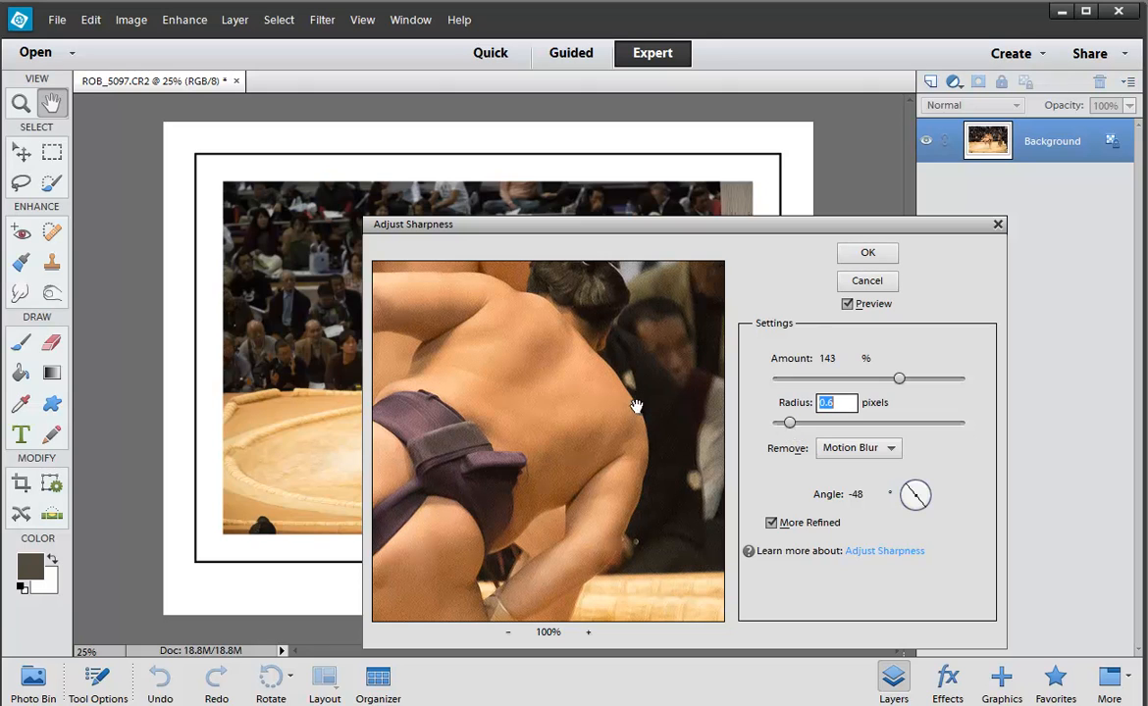
left_click_drag(789, 422, 811, 436)
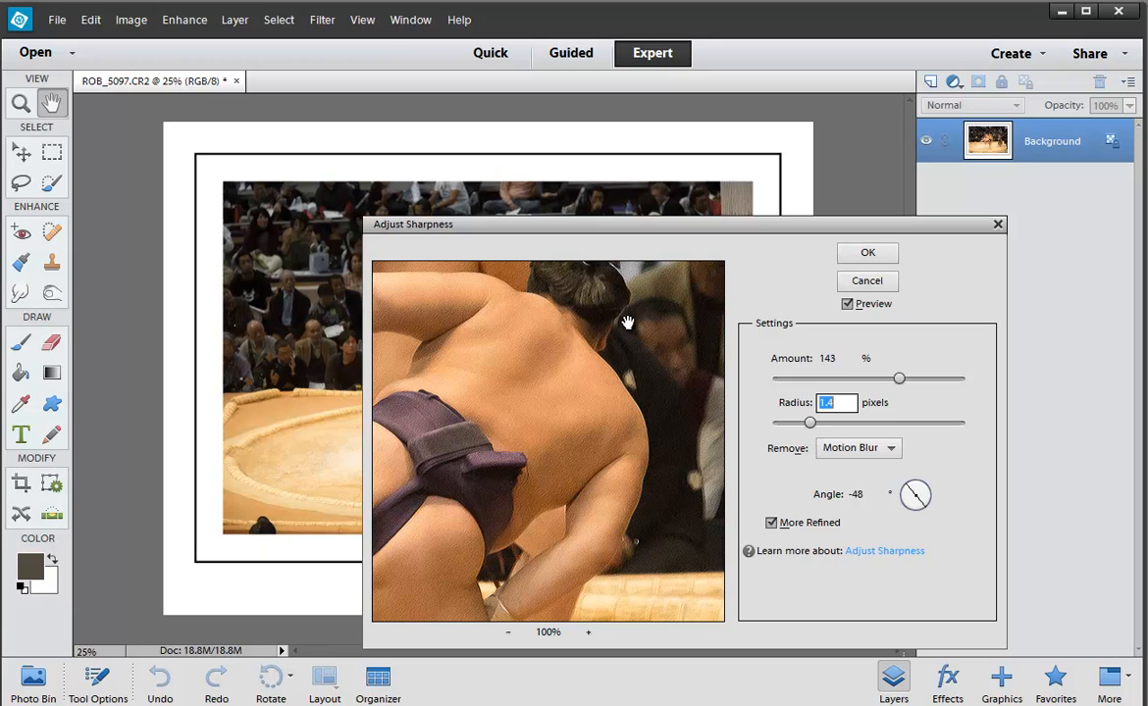
left_click_drag(809, 422, 804, 427)
left_click(866, 282)
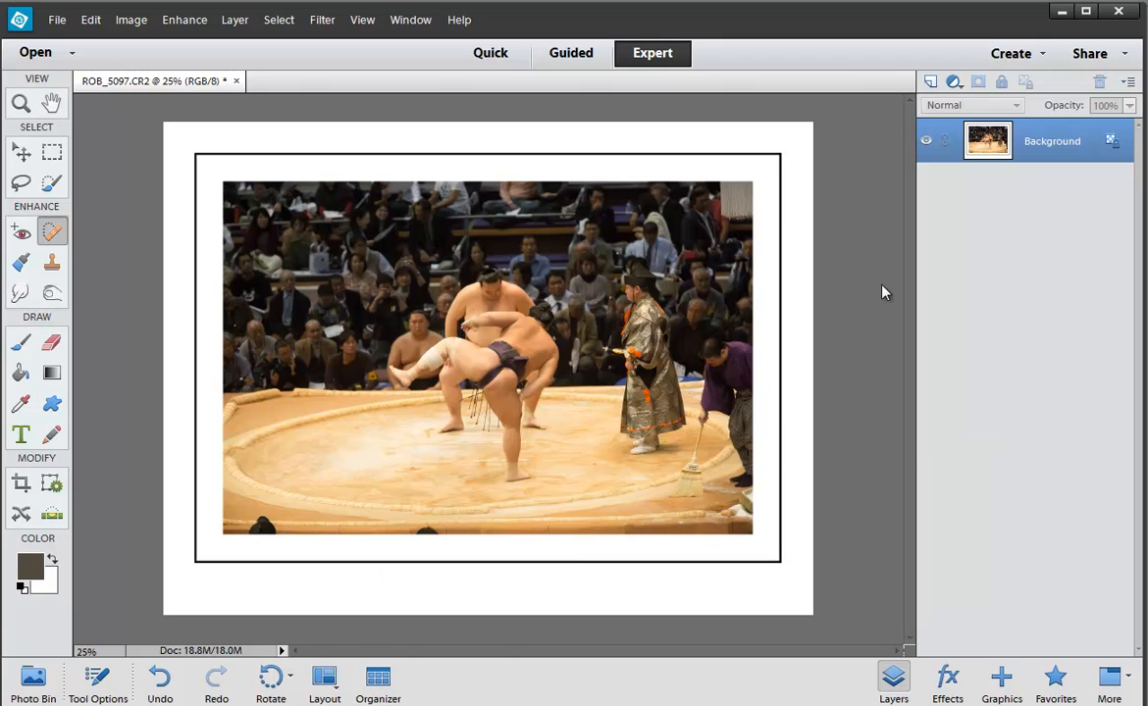